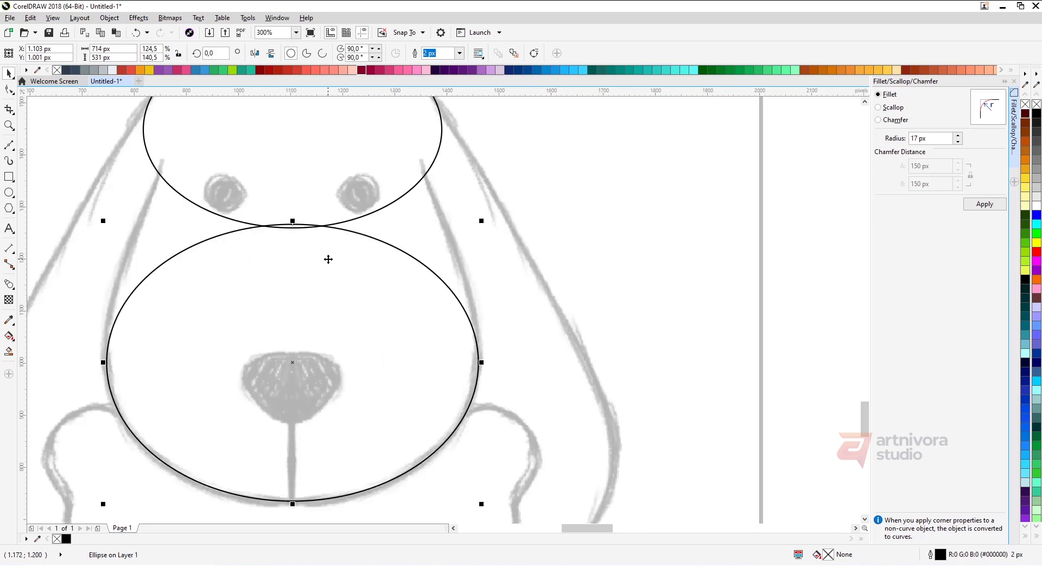
# - Enlarge the lower ellipse to 728 px wide and 563 px high, overlapping the upper ellipse and matching the sketched muzzle
pyautogui.click(477, 282)
pyautogui.scroll(1, 359, 272)
pyautogui.click(353, 284)
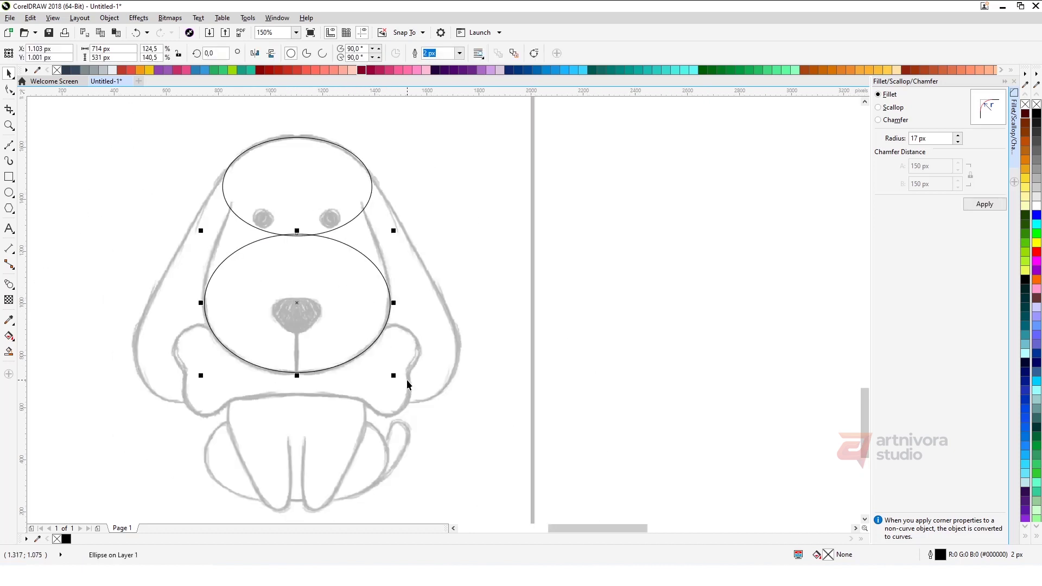
pyautogui.scroll(2, 319, 301)
pyautogui.scroll(-3, 275, 204)
pyautogui.click(546, 211)
pyautogui.scroll(1, 321, 219)
pyautogui.click(274, 186)
pyautogui.scroll(1, 274, 180)
pyautogui.moveTo(279, 195); pyautogui.dragTo(278, 186)
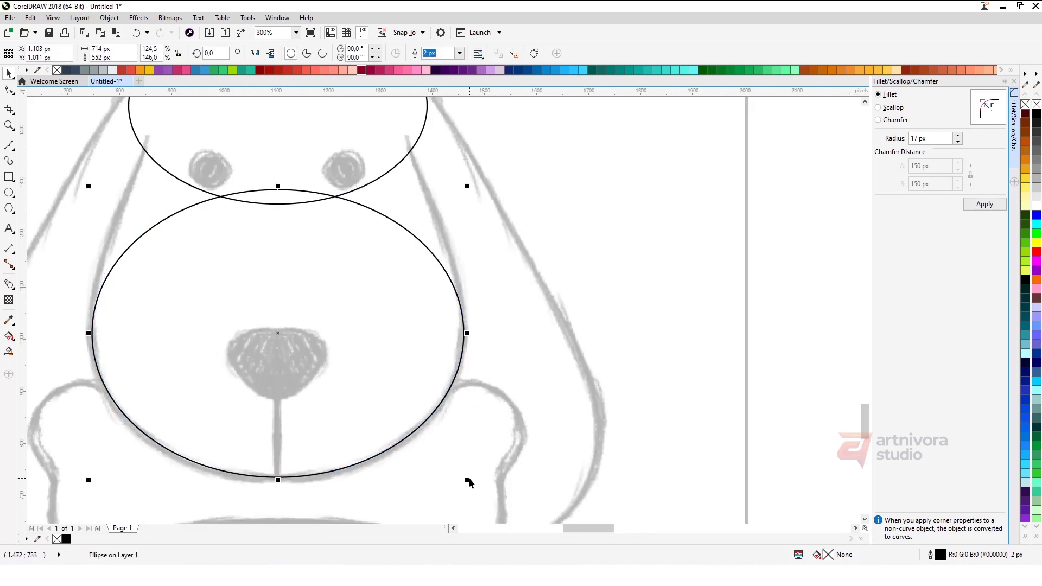
pyautogui.moveTo(470, 480); pyautogui.dragTo(474, 483)
pyautogui.scroll(-3, 337, 346)
pyautogui.click(459, 367)
pyautogui.scroll(1, 317, 355)
pyautogui.scroll(1, 300, 345)
pyautogui.click(300, 343)
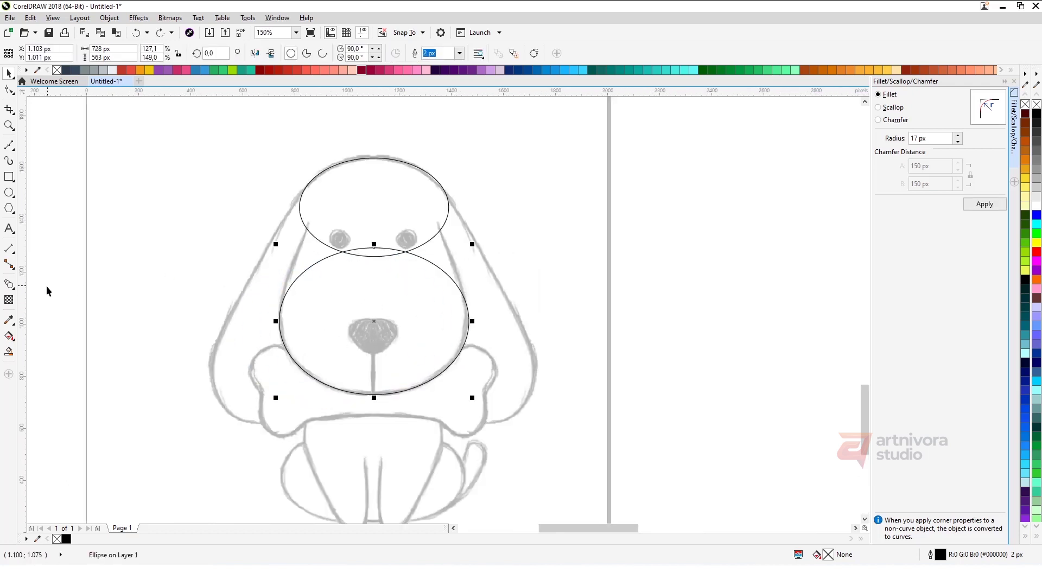
# - Blend the two head ellipses in 100 steps, break the blend apart and weld it into one outline
pyautogui.click(10, 285)
pyautogui.moveTo(373, 359); pyautogui.dragTo(363, 213)
pyautogui.doubleClick(282, 49)
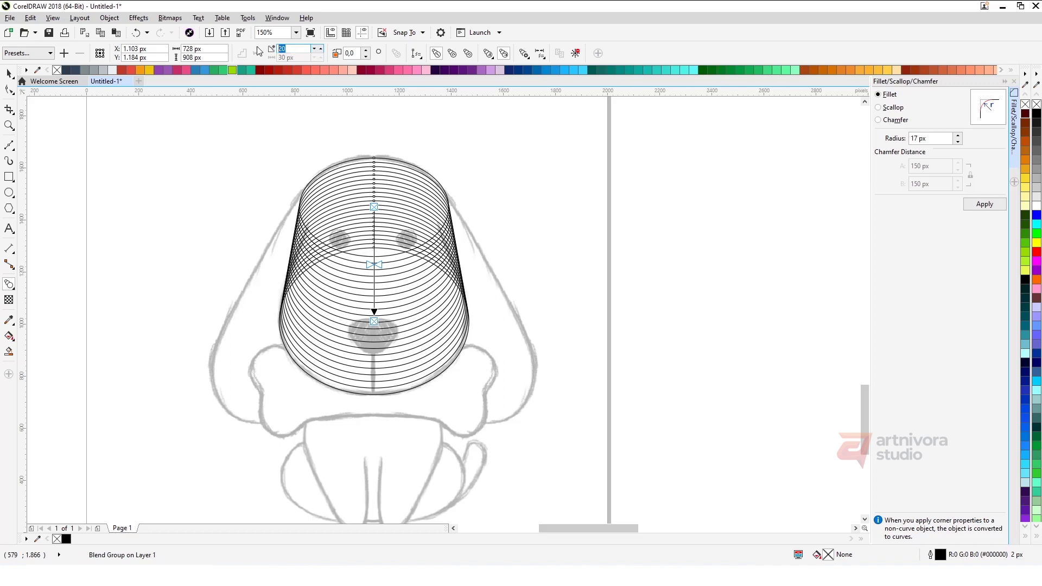
pyautogui.write('100')
pyautogui.press('Return')
pyautogui.press('space')
pyautogui.hotkey('ctrl', 'k')
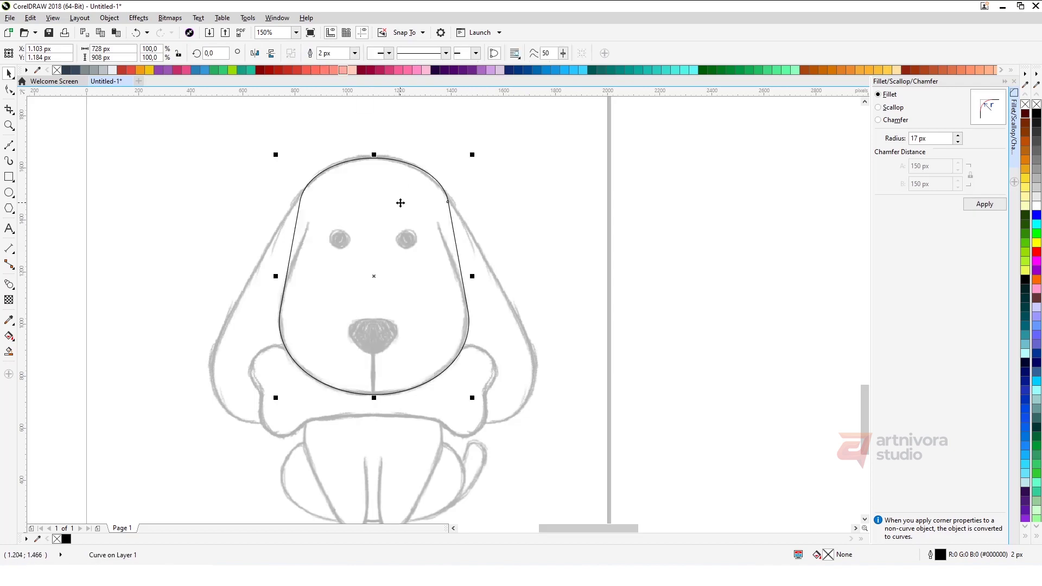
# - Reduce the number of nodes along the whole welded head outline
pyautogui.press('F10')
pyautogui.moveTo(569, 163); pyautogui.dragTo(169, 409)
pyautogui.click(456, 56)
pyautogui.press('space')
pyautogui.click(370, 232)
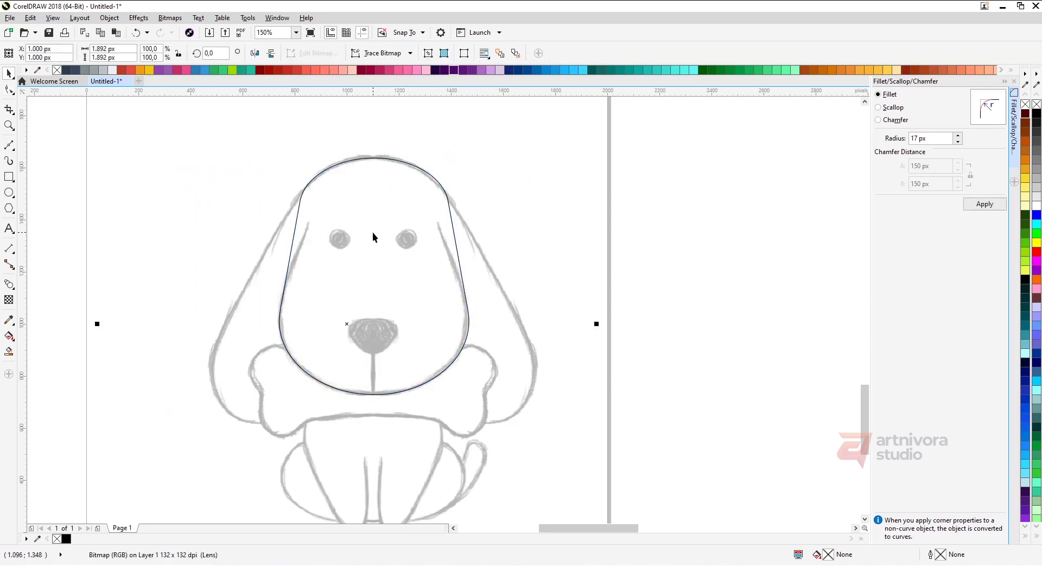
pyautogui.scroll(-2, 460, 230)
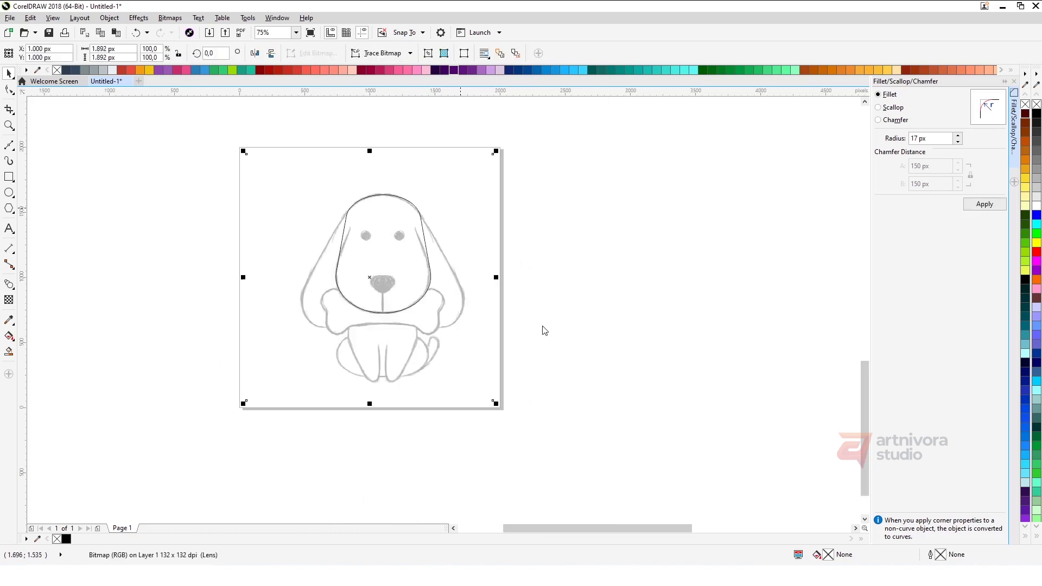
pyautogui.click(566, 390)
pyautogui.scroll(4, 360, 232)
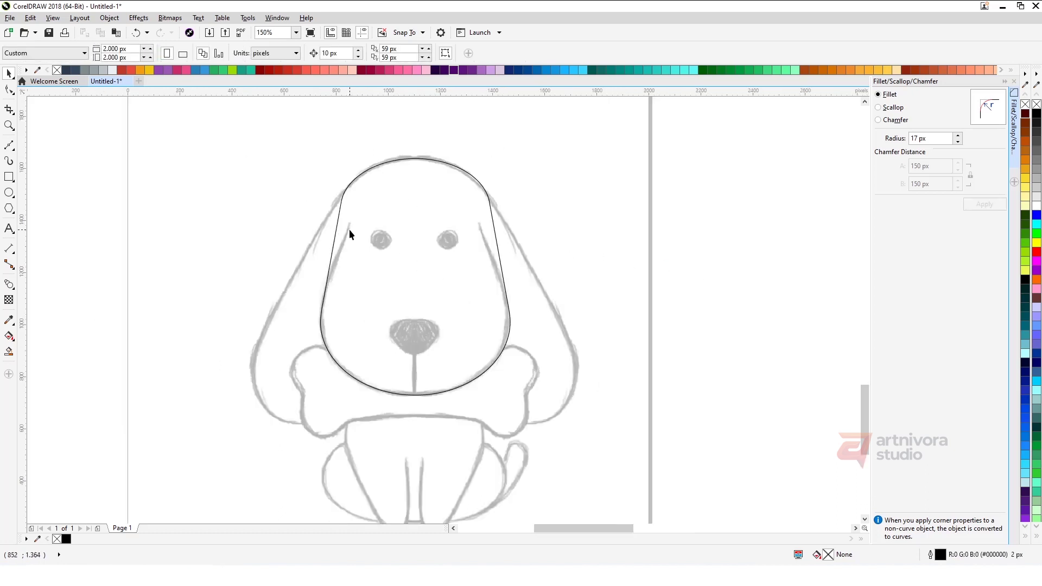
# - Add a node on the straight left side of the head outline and remove the segment between it and the node above
pyautogui.doubleClick(327, 214)
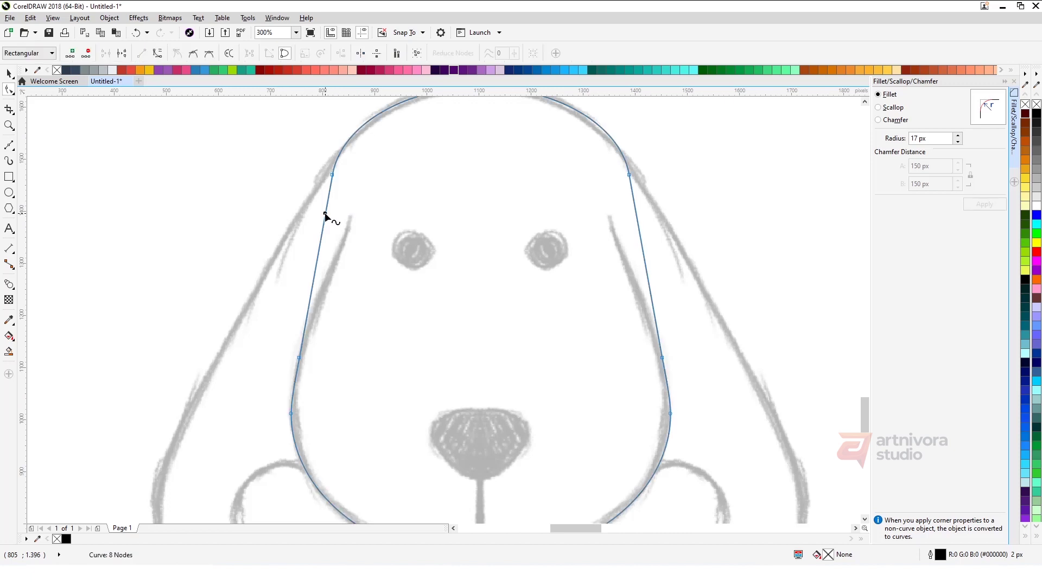
pyautogui.doubleClick(326, 215)
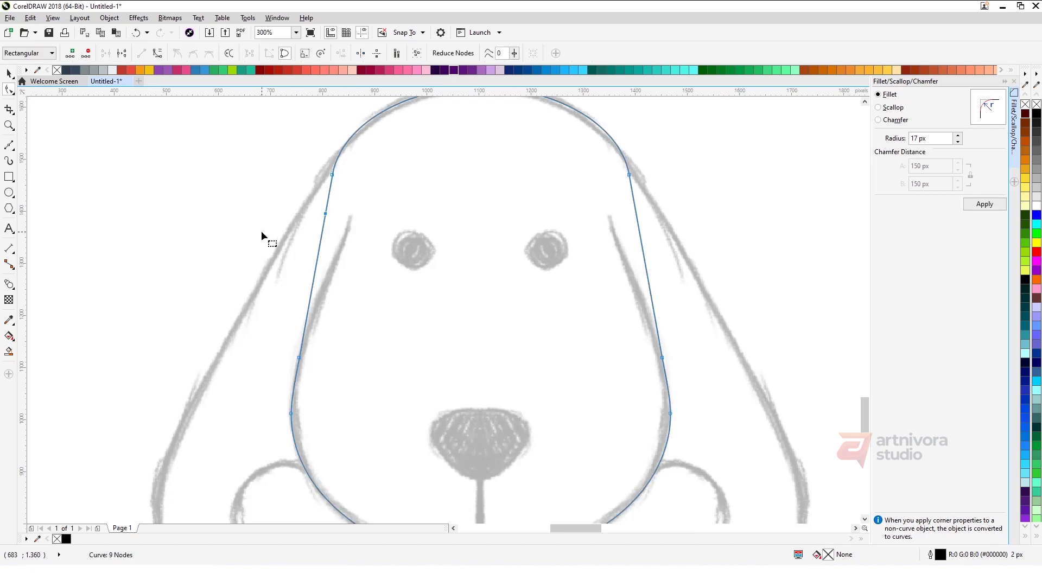
pyautogui.scroll(-3, 263, 235)
pyautogui.scroll(3, 307, 236)
pyautogui.doubleClick(282, 228)
pyautogui.moveTo(277, 204); pyautogui.dragTo(421, 330)
pyautogui.click(122, 54)
pyautogui.scroll(2, 255, 183)
pyautogui.press('Delete')
pyautogui.scroll(-2, 356, 311)
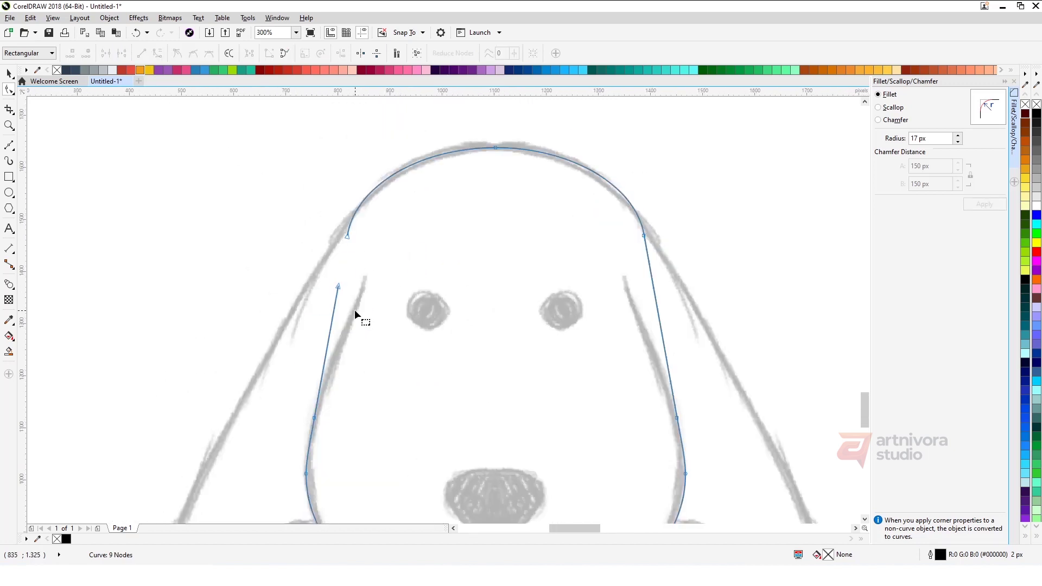
# - Move the outline's open lower end to the tip of the sketched left inner ear line and delete the extra node below to smooth the curve
pyautogui.moveTo(338, 286); pyautogui.dragTo(363, 278)
pyautogui.scroll(-1, 348, 293)
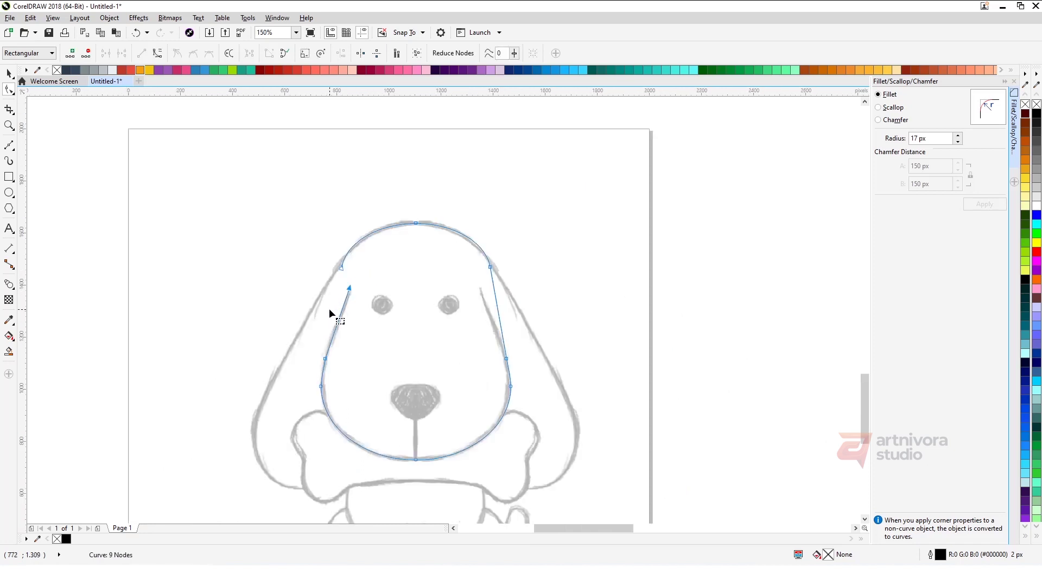
pyautogui.scroll(2, 326, 386)
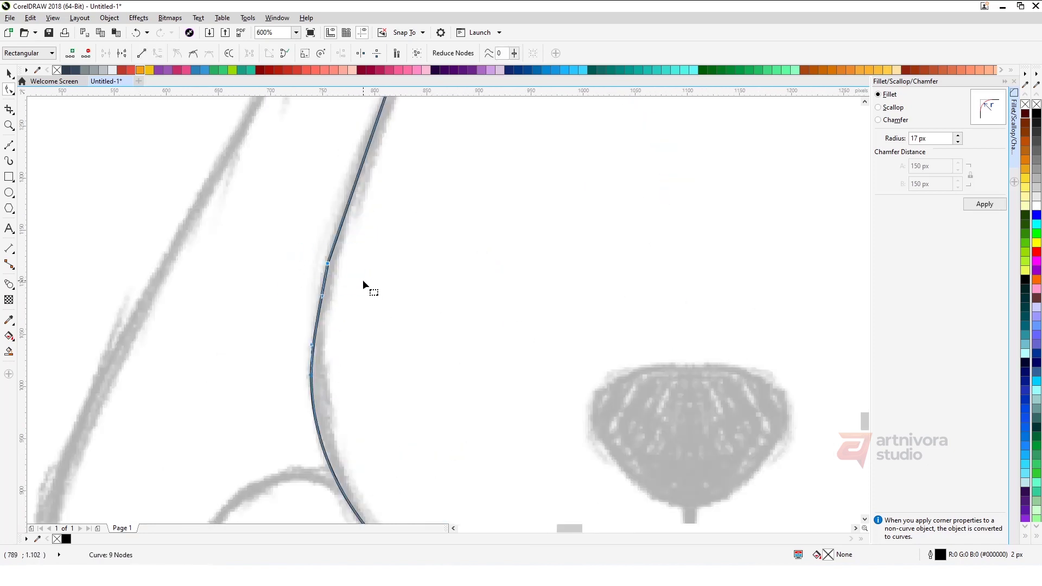
pyautogui.press('Delete')
pyautogui.scroll(-2, 363, 281)
pyautogui.scroll(2, 344, 293)
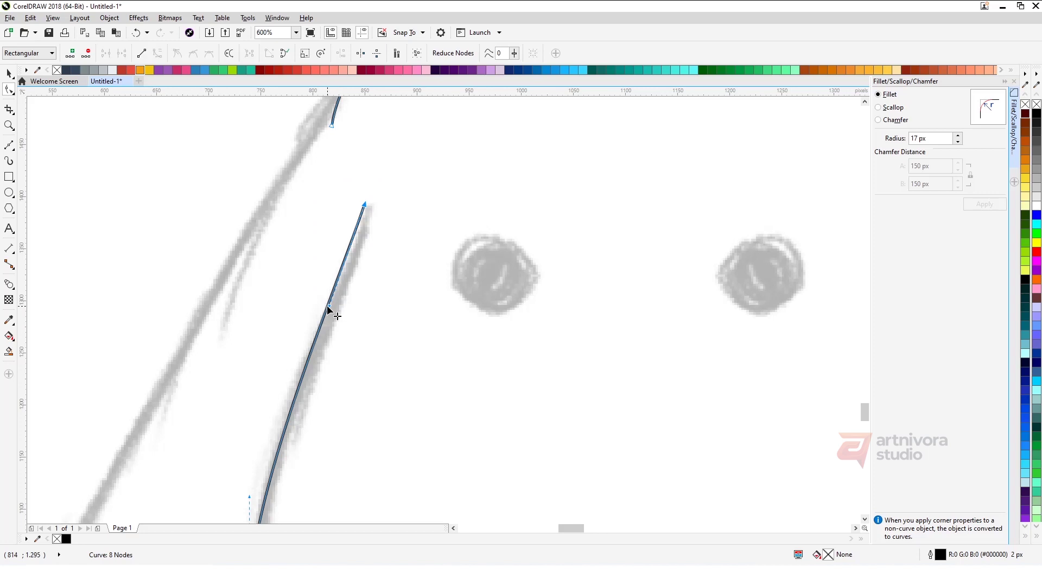
pyautogui.scroll(-1, 325, 304)
pyautogui.press('space')
pyautogui.scroll(-1, 291, 249)
pyautogui.scroll(1, 319, 225)
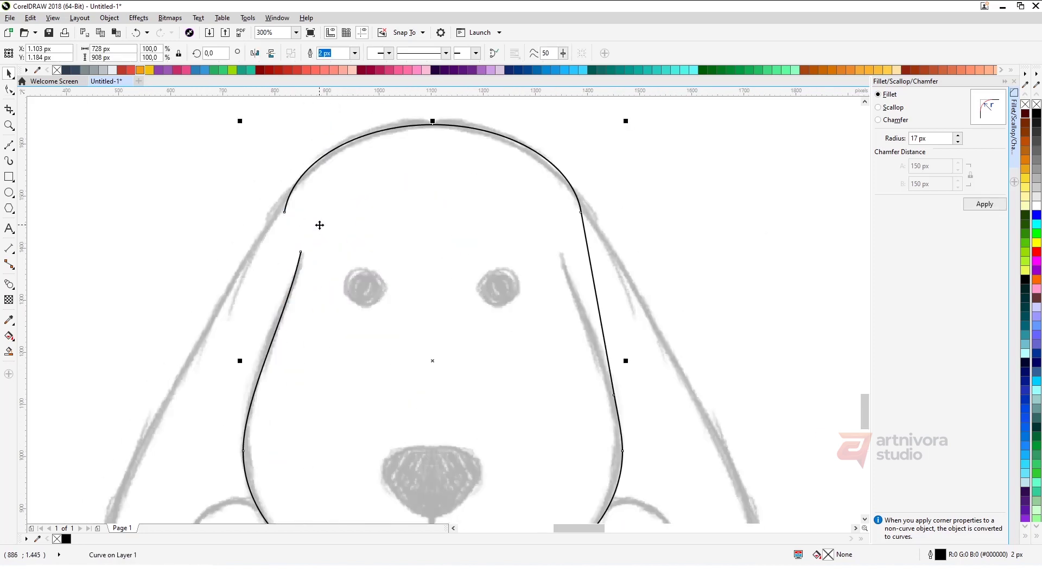
pyautogui.scroll(-1, 314, 196)
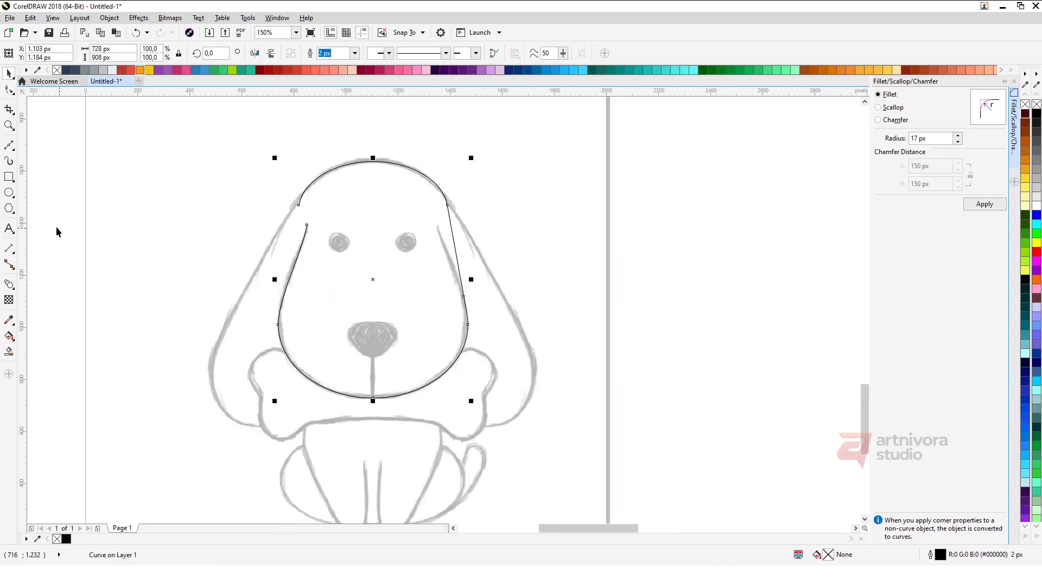
# - Draw a circle about 401 px in diameter over the rounded lower part of the left ear and align it with the sketch
pyautogui.click(9, 193)
pyautogui.scroll(1, 216, 342)
pyautogui.moveTo(205, 321); pyautogui.dragTo(363, 509)
pyautogui.press('space')
pyautogui.moveTo(295, 457)
pyautogui.mouseDown()
pyautogui.moveTo(283, 428)
pyautogui.moveTo(284, 442)
pyautogui.mouseUp()
pyautogui.moveTo(385, 297); pyautogui.dragTo(407, 277)
pyautogui.scroll(-1, 303, 333)
pyautogui.scroll(1, 312, 267)
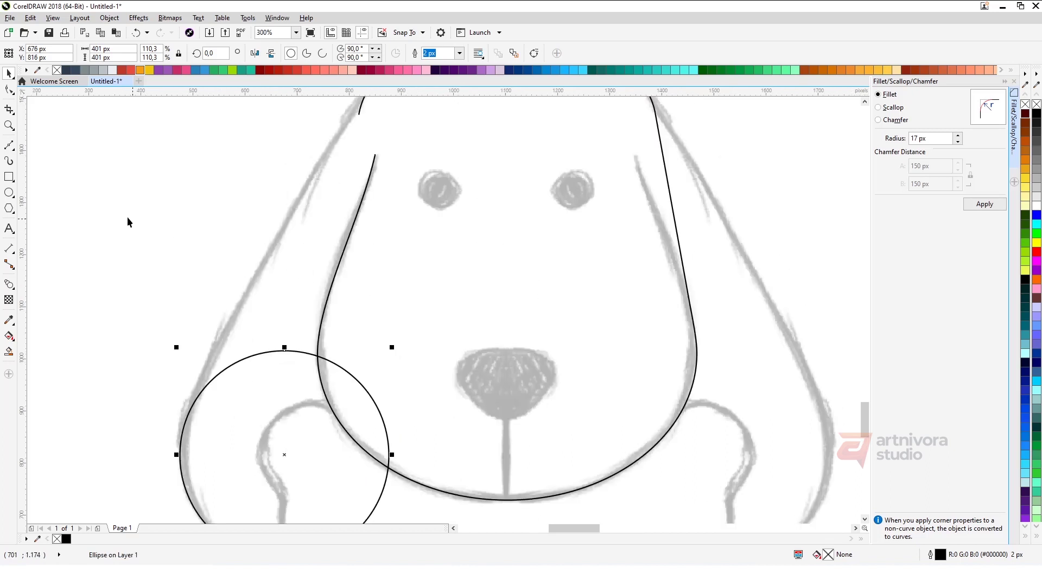
# - Draw a straight line along the left ear from the circle's upper left edge to the head's upper curve
pyautogui.click(9, 145)
pyautogui.moveTo(190, 410); pyautogui.dragTo(215, 351)
pyautogui.scroll(-2, 219, 349)
pyautogui.scroll(2, 262, 289)
pyautogui.click(272, 261)
pyautogui.click(272, 262)
pyautogui.scroll(-1, 272, 262)
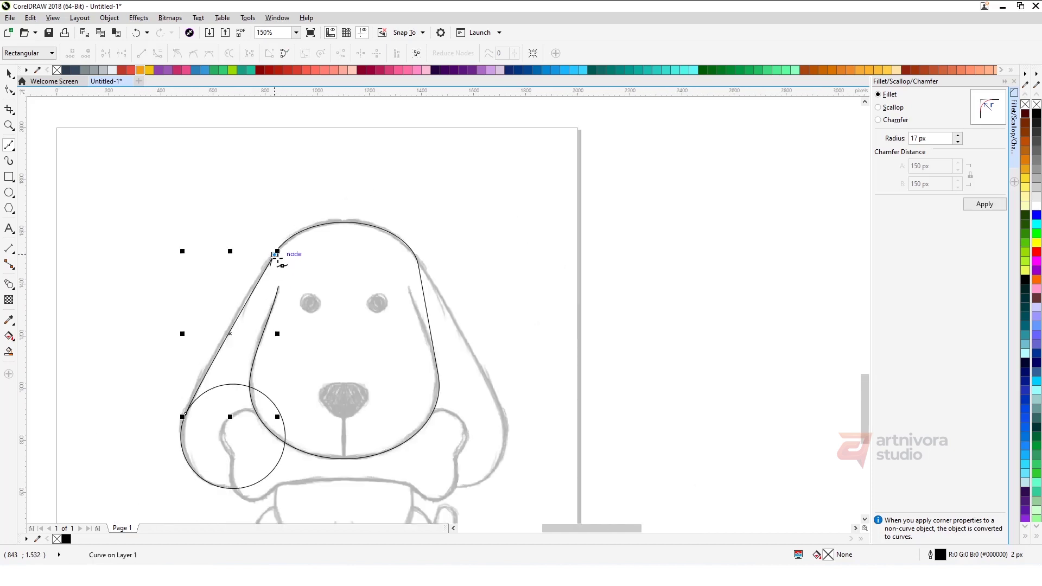
pyautogui.press('space')
# - Convert the left ear circle to an arc running from about 154° at the ear line to 270°
pyautogui.click(220, 431)
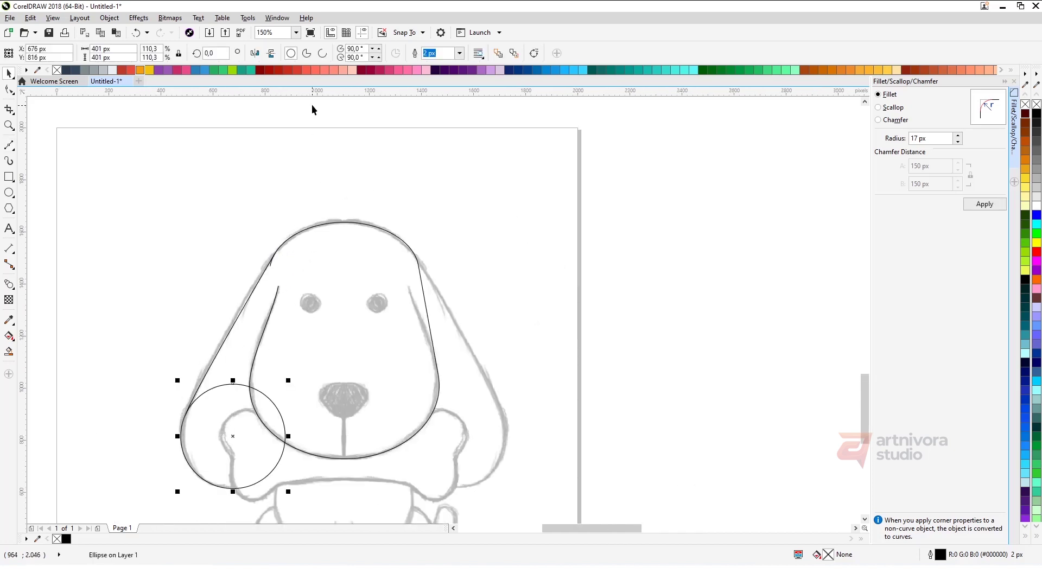
pyautogui.click(322, 54)
pyautogui.click(9, 90)
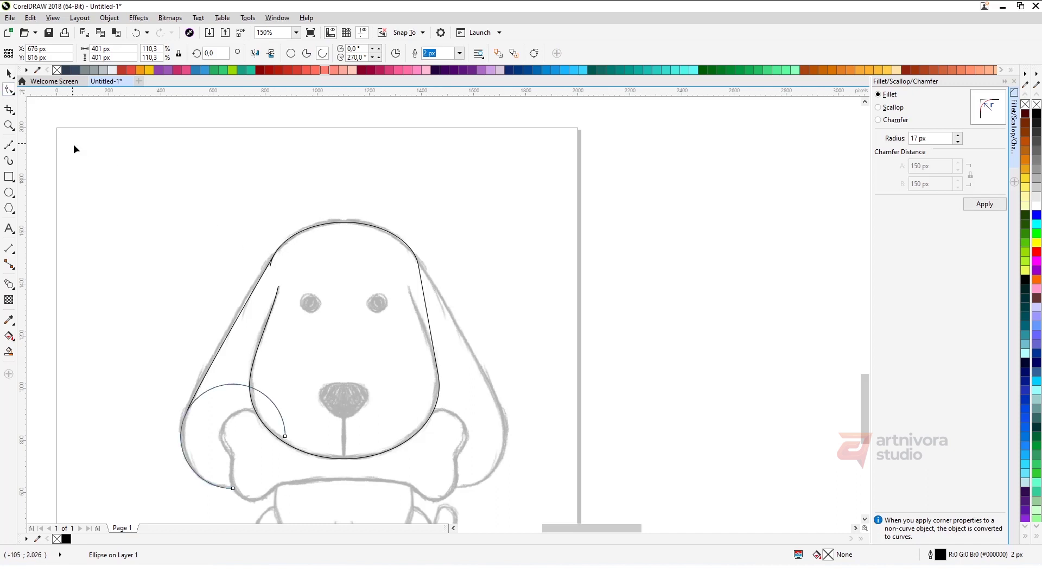
pyautogui.scroll(-2, 241, 347)
pyautogui.scroll(3, 231, 382)
pyautogui.moveTo(389, 283); pyautogui.dragTo(191, 235)
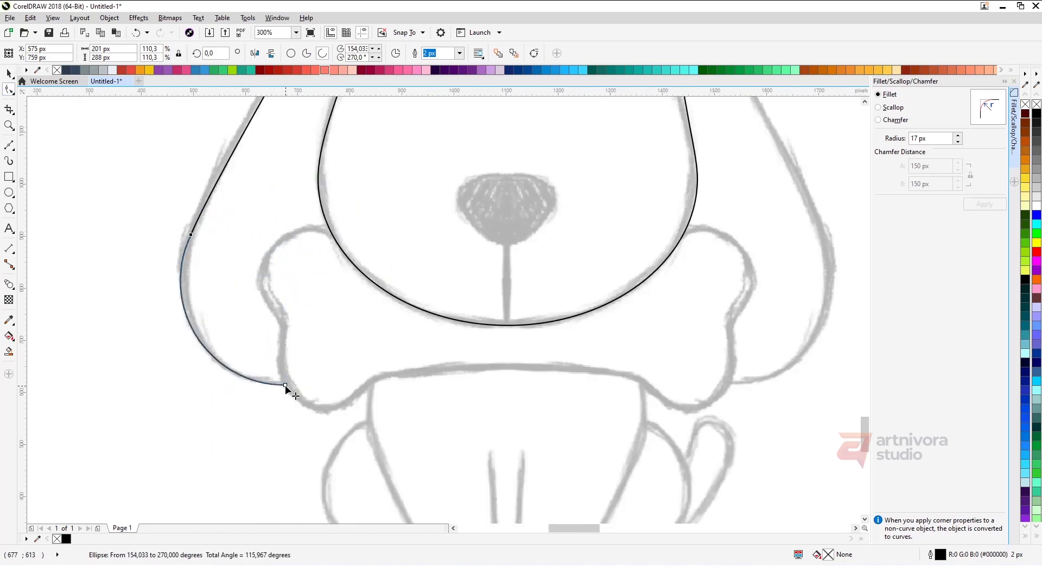
pyautogui.scroll(-2, 274, 379)
# - Delete the excess end of the head outline below its junction with the left ear line
pyautogui.press('space')
pyautogui.click(168, 281)
pyautogui.scroll(1, 293, 275)
pyautogui.scroll(2, 315, 273)
pyautogui.press('space')
pyautogui.click(259, 204)
pyautogui.moveTo(286, 233); pyautogui.dragTo(208, 299)
pyautogui.press('Delete')
pyautogui.press('space')
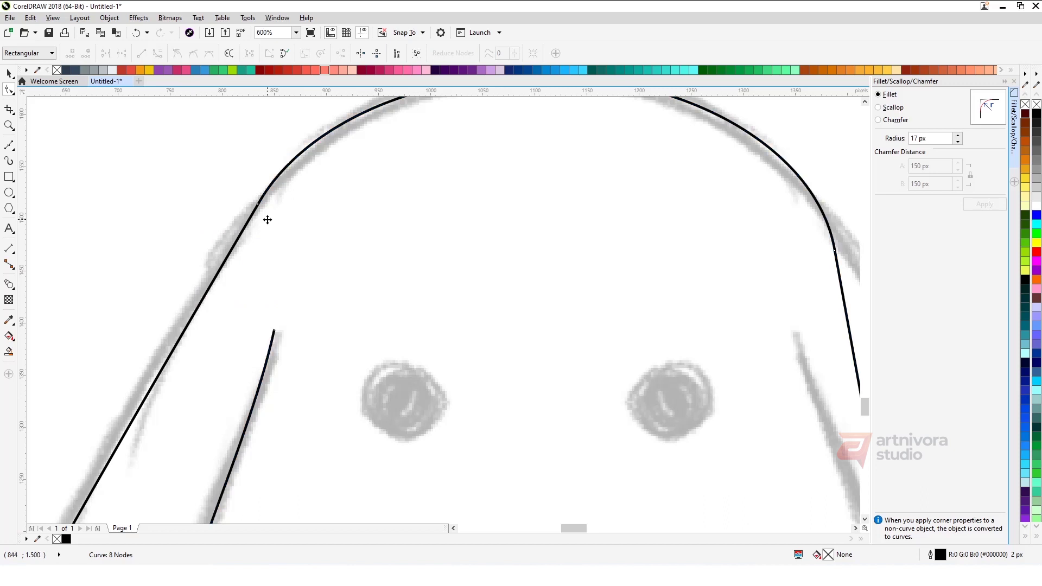
# - Combine the left ear line with the head outline and join their meeting end nodes
pyautogui.keyDown('shift'); pyautogui.click(243, 232); pyautogui.keyUp('shift')
pyautogui.click(321, 54)
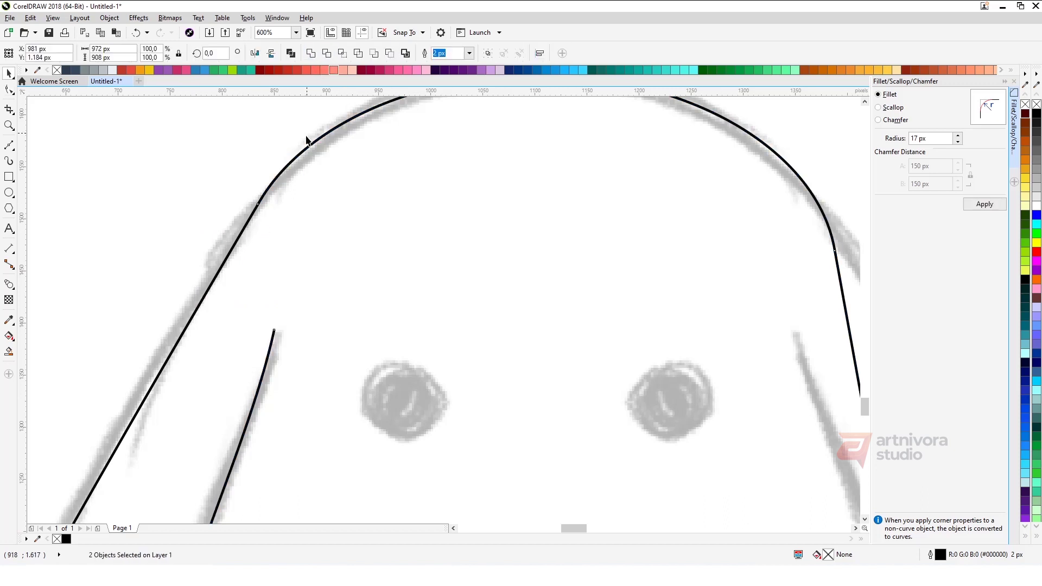
pyautogui.press('space')
pyautogui.moveTo(235, 183); pyautogui.dragTo(316, 251)
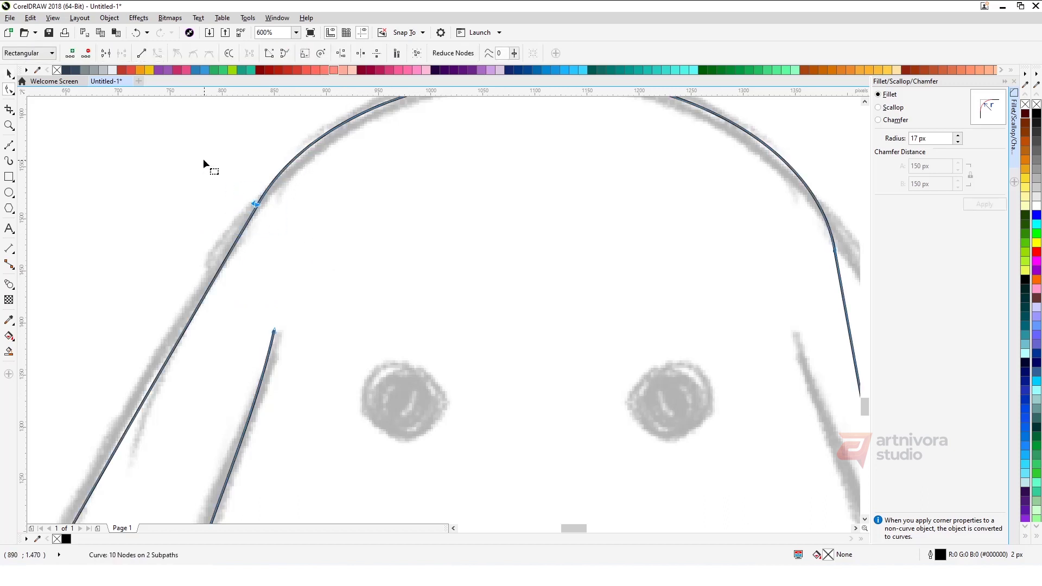
pyautogui.click(253, 184)
pyautogui.scroll(-4, 254, 187)
pyautogui.press('space')
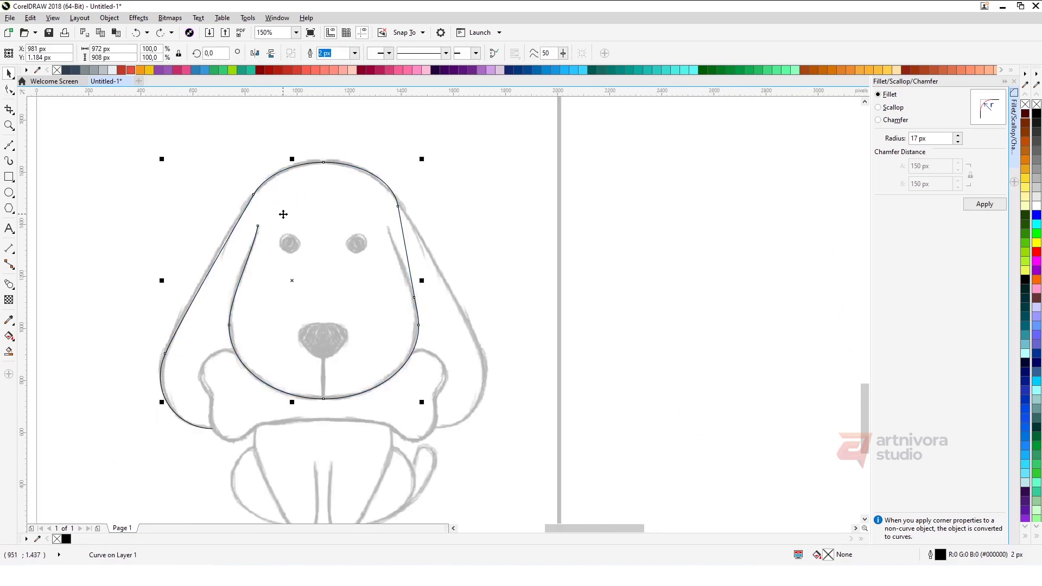
# - Draw a rectangle over the head's right half from its top centre node and subtract it from the outline with Back Minus Front
pyautogui.click(10, 177)
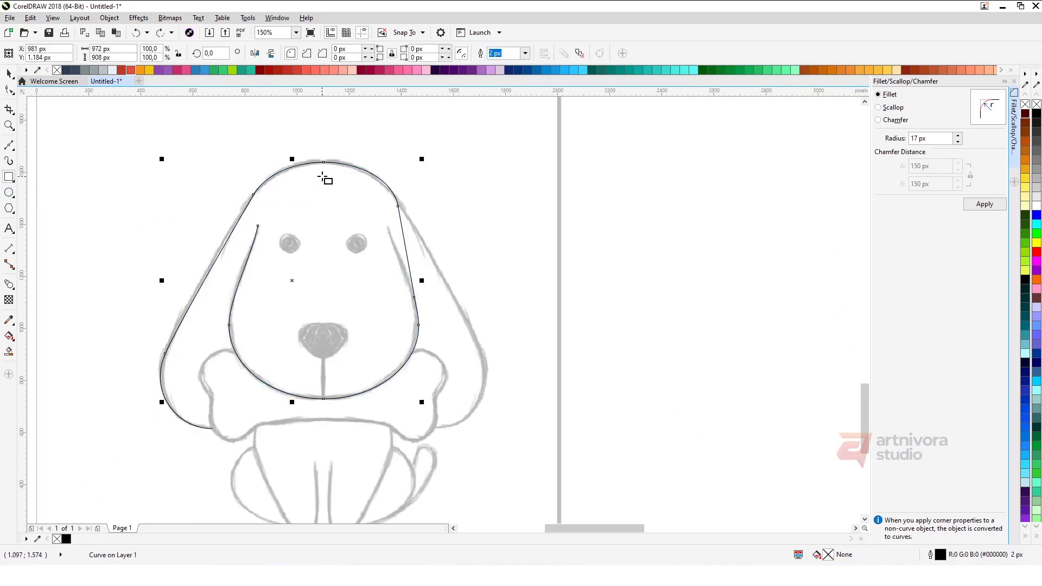
pyautogui.moveTo(324, 162); pyautogui.dragTo(592, 430)
pyautogui.press('space')
pyautogui.keyDown('shift'); pyautogui.click(252, 242); pyautogui.keyUp('shift')
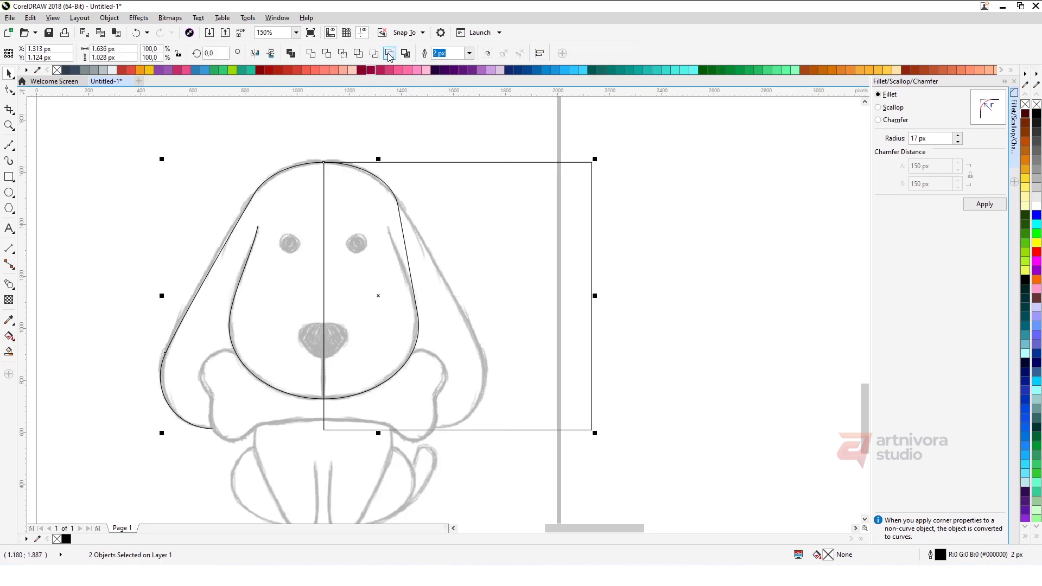
pyautogui.click(386, 52)
# - Create a mirrored copy of the left half on the right side and combine both halves into one curve
pyautogui.moveTo(162, 280); pyautogui.dragTo(389, 299)
pyautogui.rightClick(389, 299)
pyautogui.keyDown('shift'); pyautogui.click(289, 173); pyautogui.keyUp('shift')
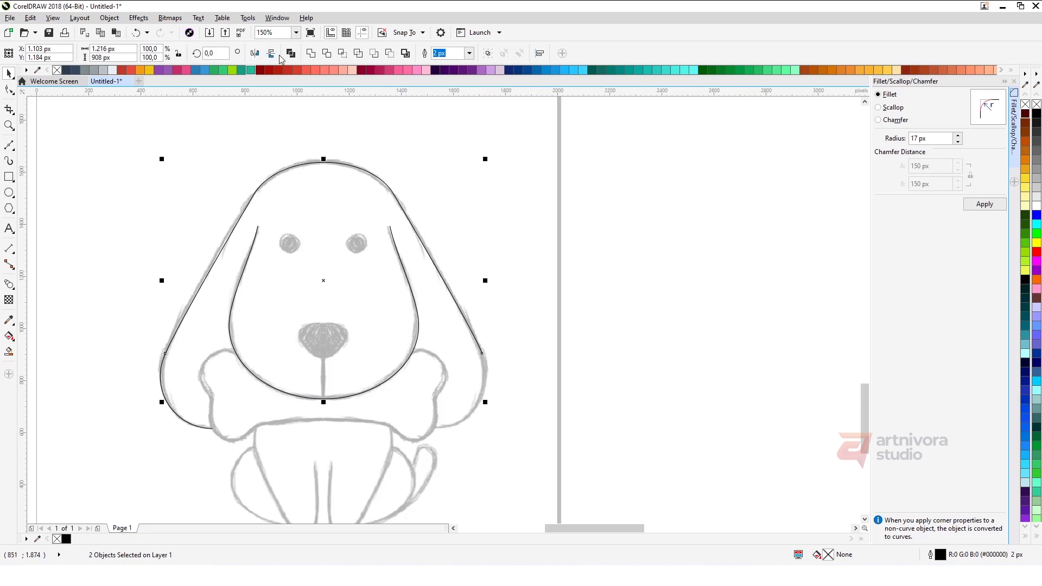
pyautogui.hotkey('ctrl', 'l')
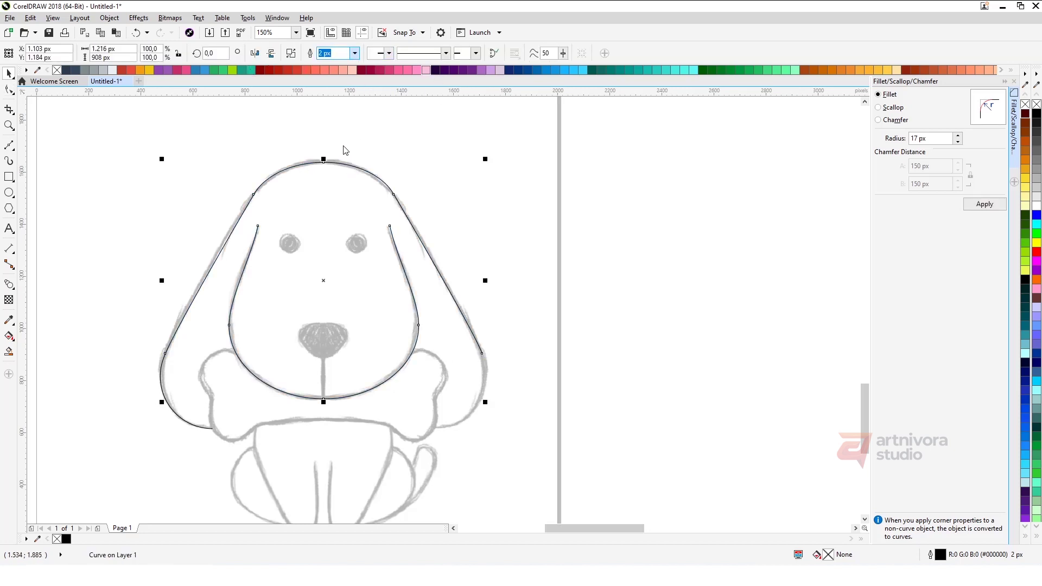
# - Set the combined head outline's width to 25 px and increase it to 50 px
pyautogui.write('25')
pyautogui.press('Return')
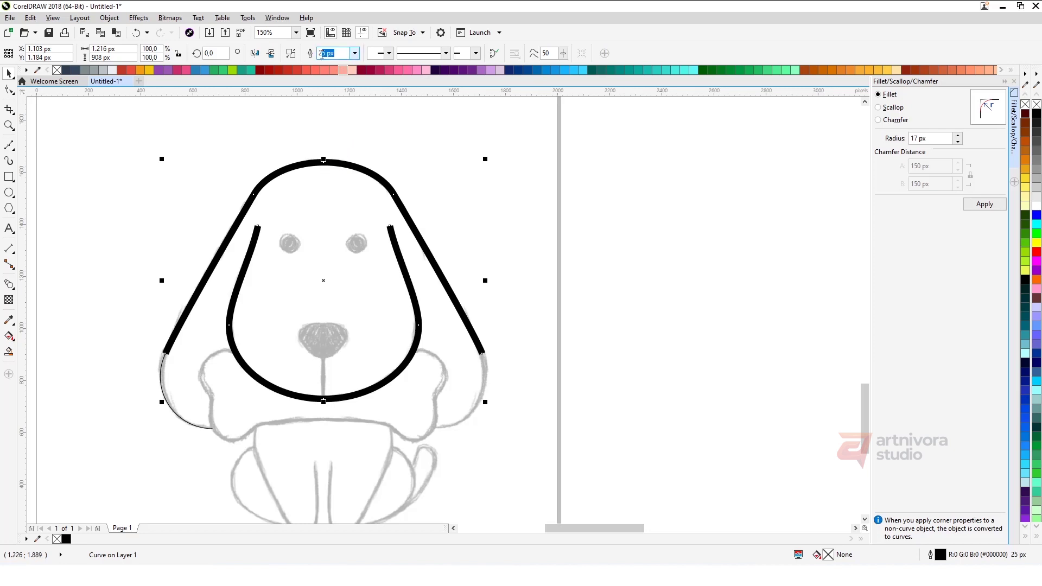
pyautogui.press('Return')
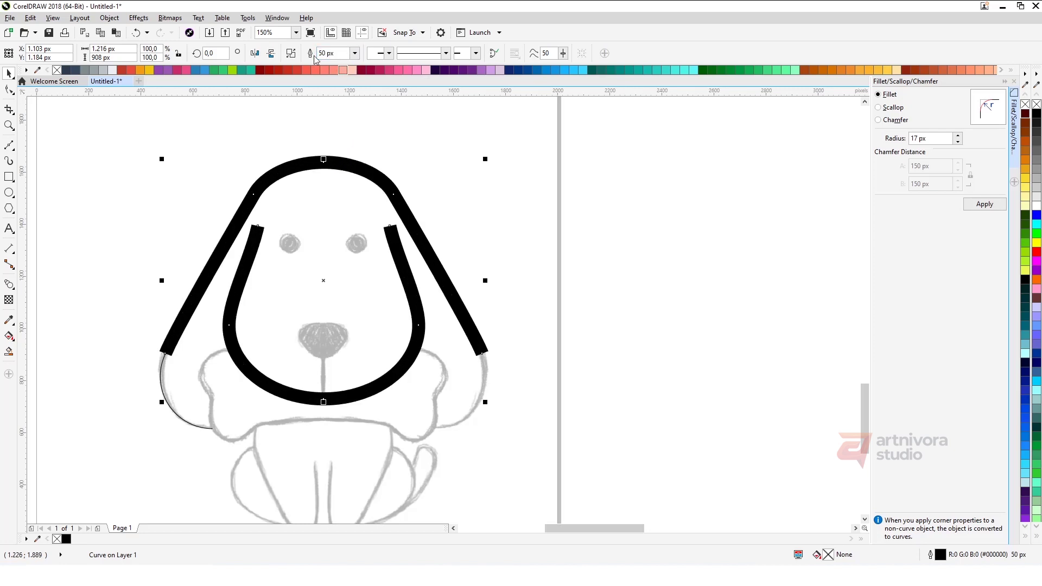
pyautogui.click(531, 222)
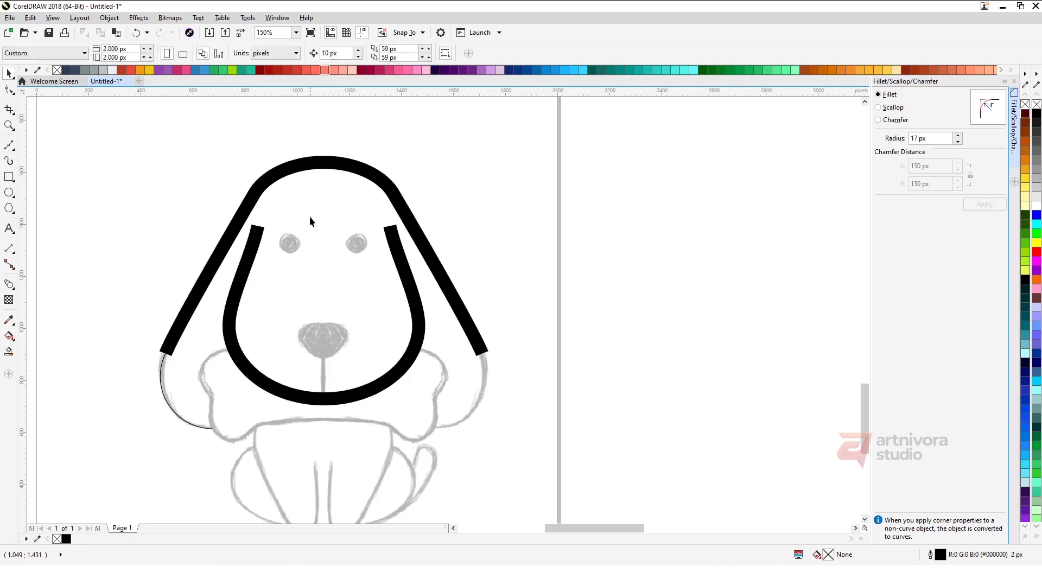
# - Extend the lower end of the left ear arc into the bone, to an ending angle of about 288.5°
pyautogui.scroll(-2, 311, 215)
pyautogui.scroll(1, 302, 246)
pyautogui.scroll(1, 288, 252)
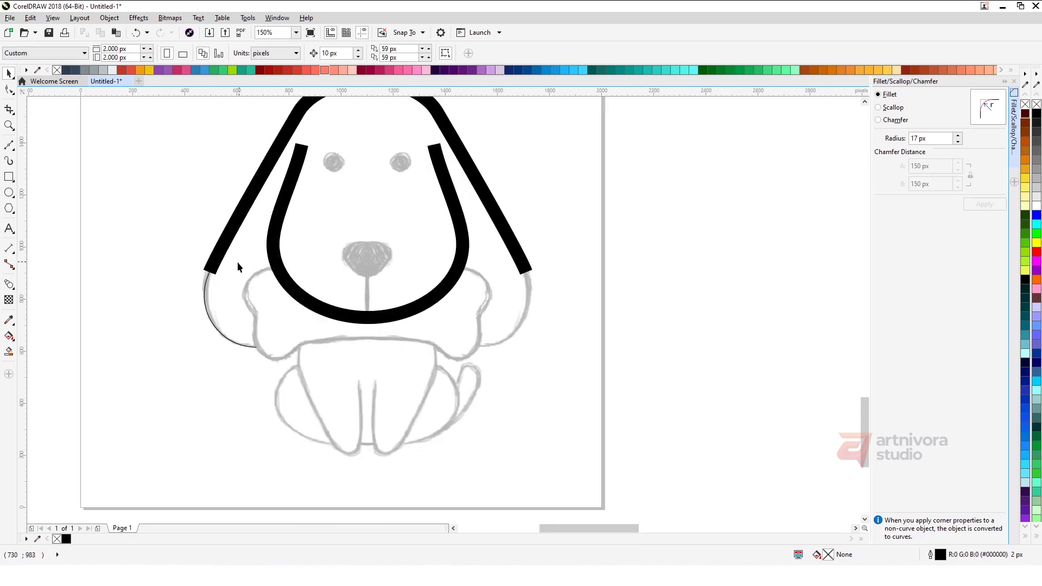
pyautogui.click(206, 280)
pyautogui.keyDown('shift'); pyautogui.click(237, 230); pyautogui.keyUp('shift')
pyautogui.click(224, 341)
pyautogui.click(17, 92)
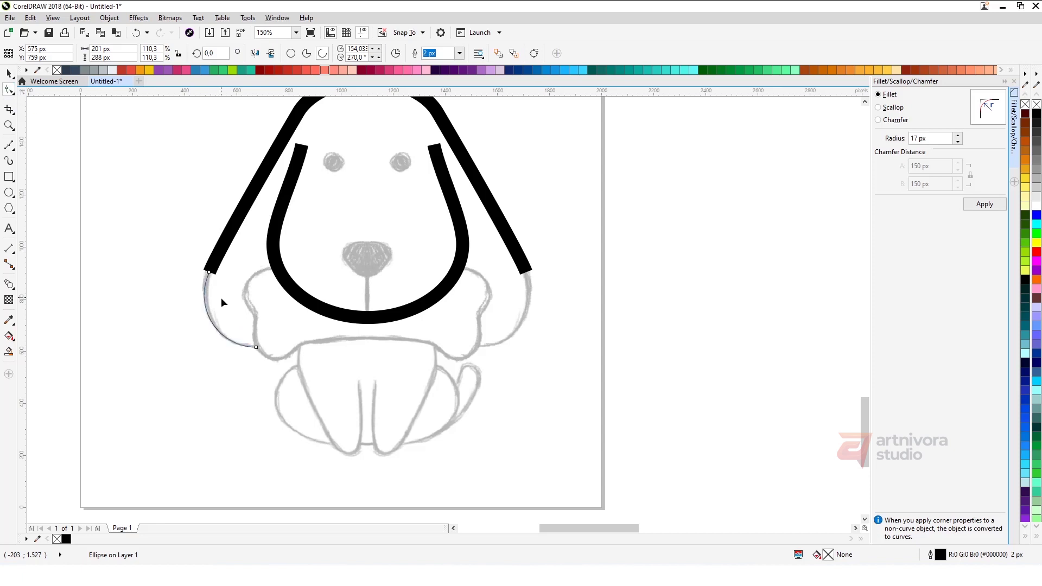
pyautogui.moveTo(255, 348); pyautogui.dragTo(273, 345)
pyautogui.press('space')
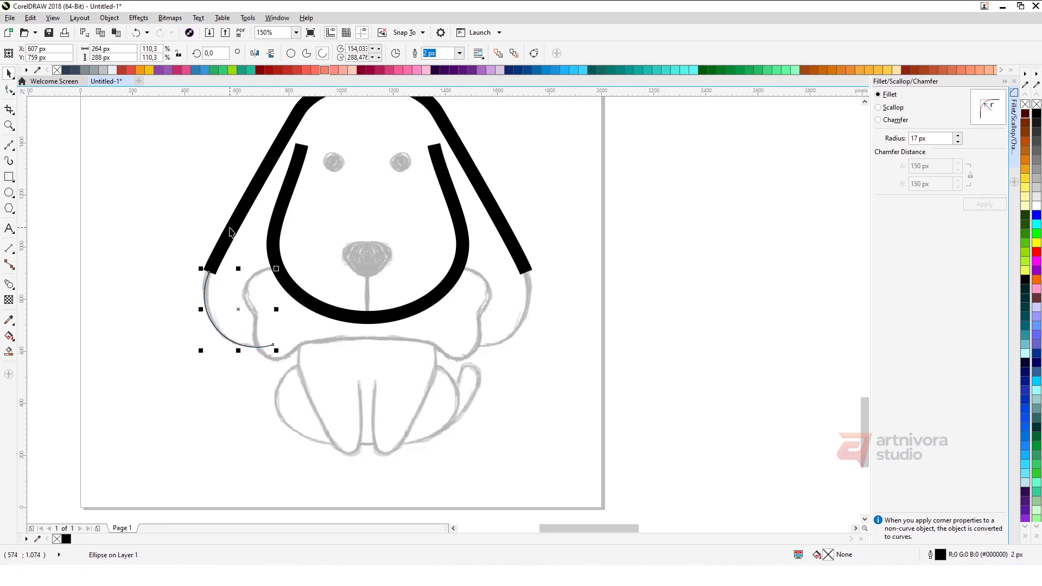
# - Weld the left ear arc to the head outline and join their end nodes where they meet
pyautogui.keyDown('shift'); pyautogui.click(233, 231); pyautogui.keyUp('shift')
pyautogui.click(311, 54)
pyautogui.doubleClick(237, 219)
pyautogui.moveTo(187, 253); pyautogui.dragTo(232, 279)
pyautogui.click(105, 53)
pyautogui.press('space')
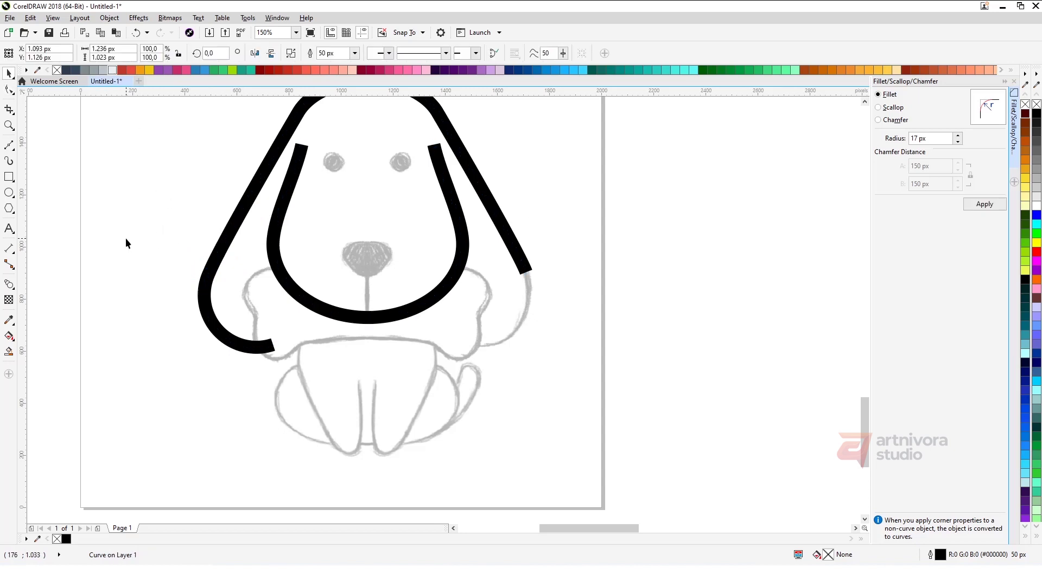
pyautogui.click(126, 238)
# - Draw a rectangle over the head's right half from the top centre node and subtract it from the outline
pyautogui.scroll(-2, 240, 251)
pyautogui.press('Escape')
pyautogui.scroll(5, 247, 255)
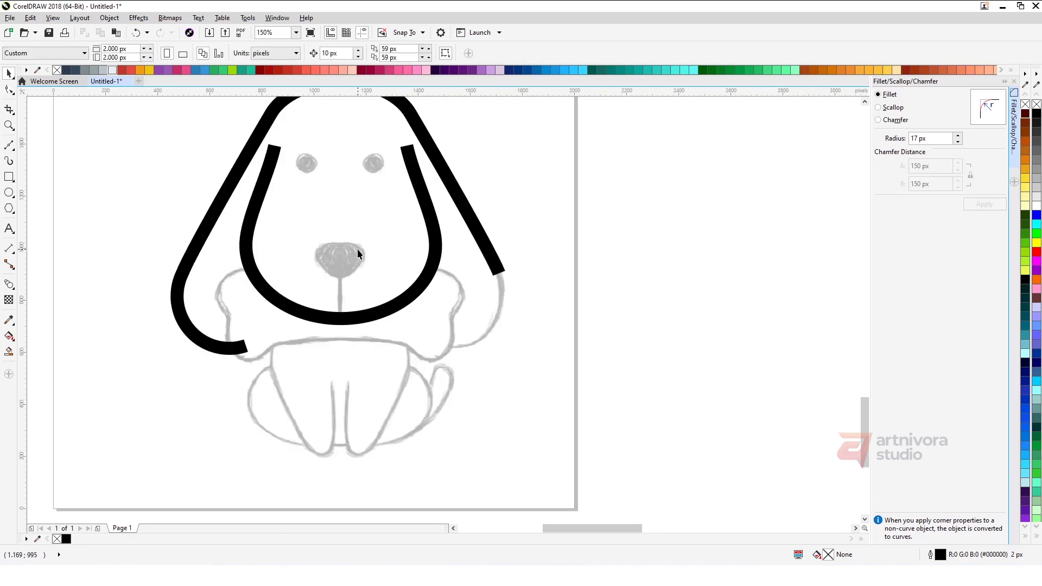
pyautogui.scroll(-4, 363, 242)
pyautogui.scroll(2, 335, 175)
pyautogui.click(336, 176)
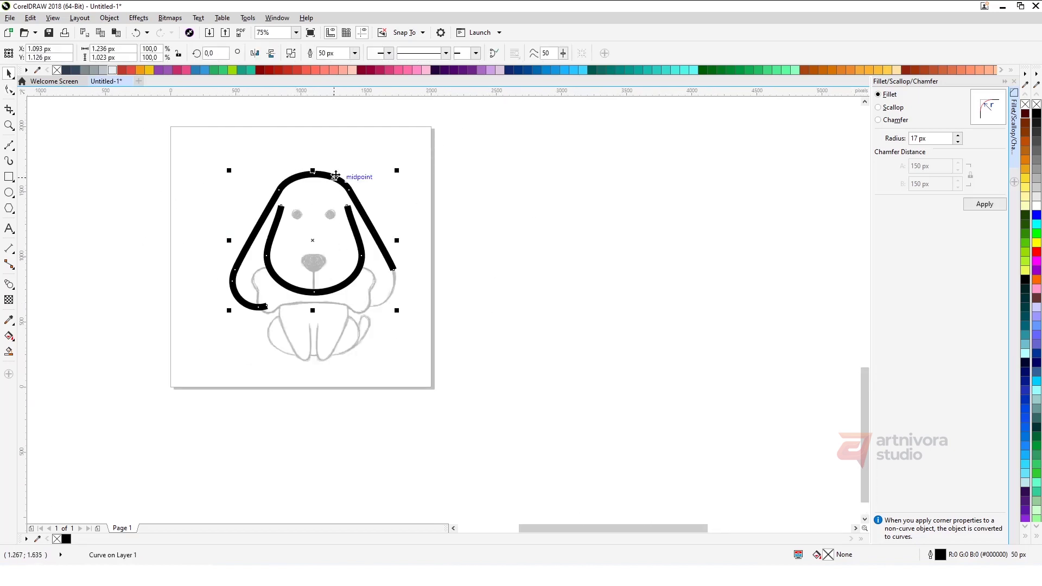
pyautogui.click(7, 178)
pyautogui.scroll(2, 298, 218)
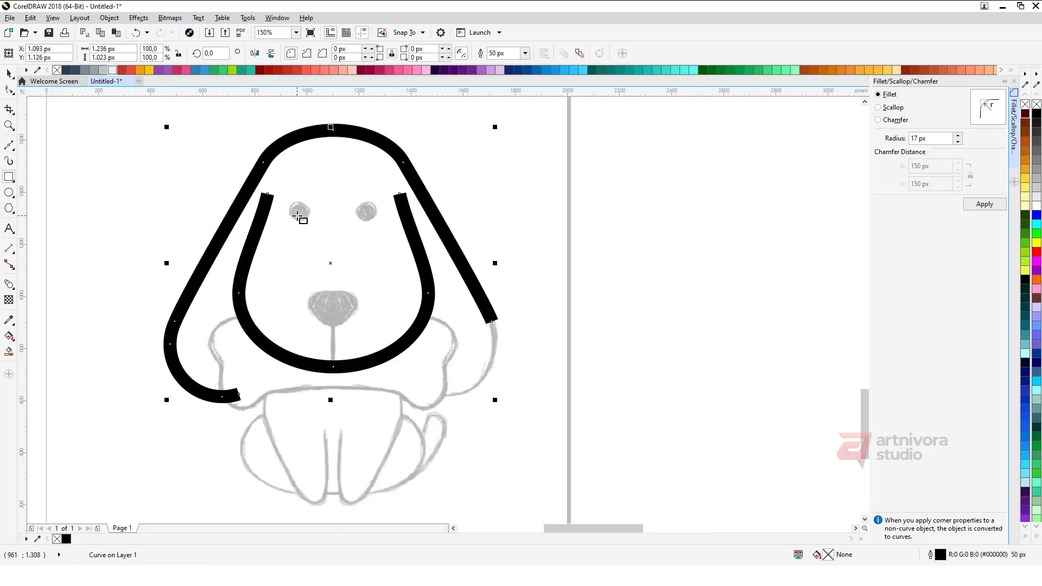
pyautogui.moveTo(330, 127); pyautogui.dragTo(542, 459)
pyautogui.press('space')
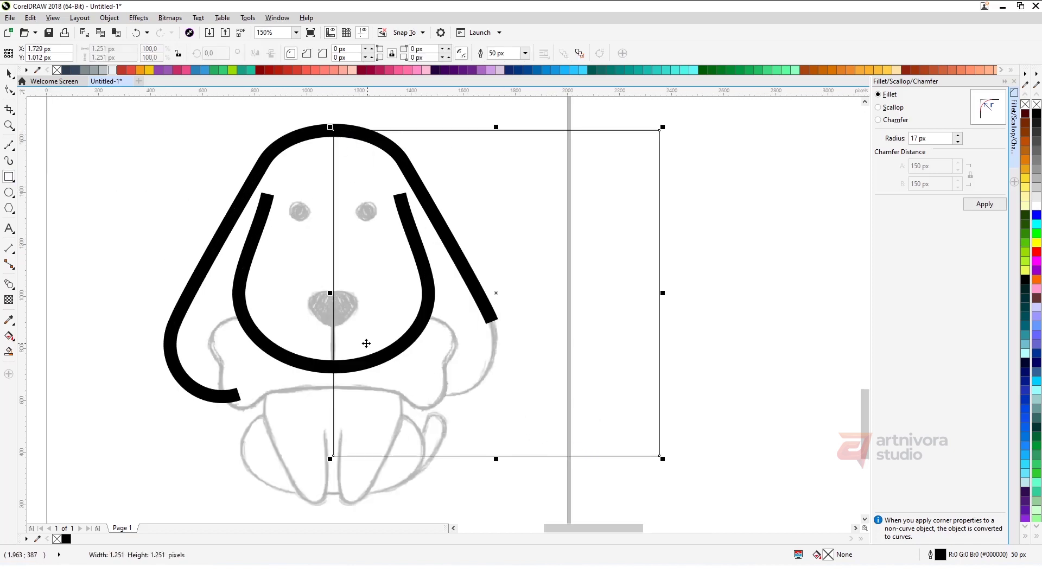
pyautogui.keyDown('shift'); pyautogui.click(318, 373); pyautogui.keyUp('shift')
pyautogui.click(388, 53)
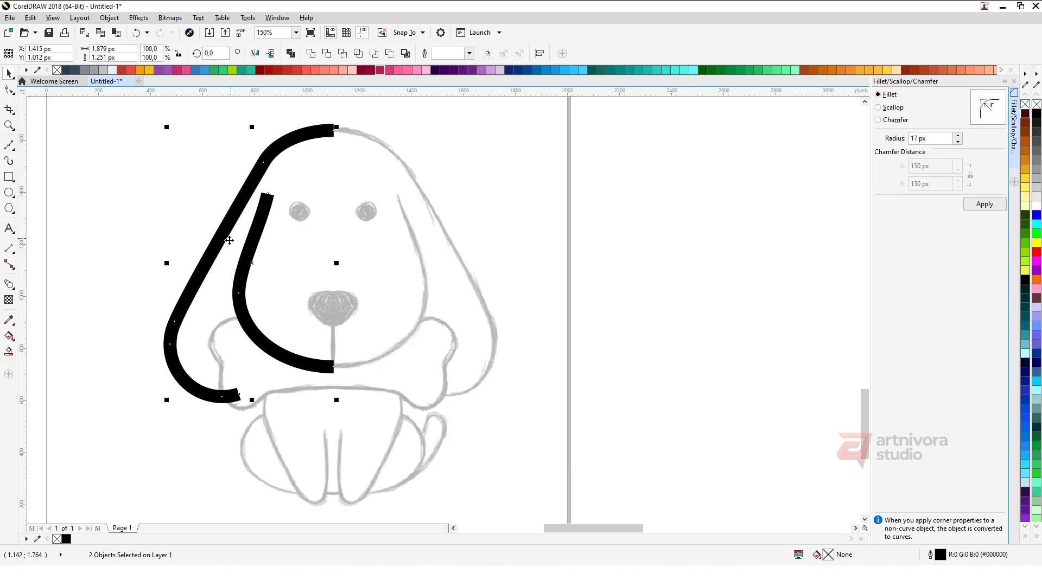
# - Create a mirrored copy of the left head-and-ear half on the right side and weld both halves together
pyautogui.moveTo(168, 265); pyautogui.dragTo(365, 267)
pyautogui.rightClick(366, 268)
pyautogui.keyDown('shift'); pyautogui.click(268, 204); pyautogui.keyUp('shift')
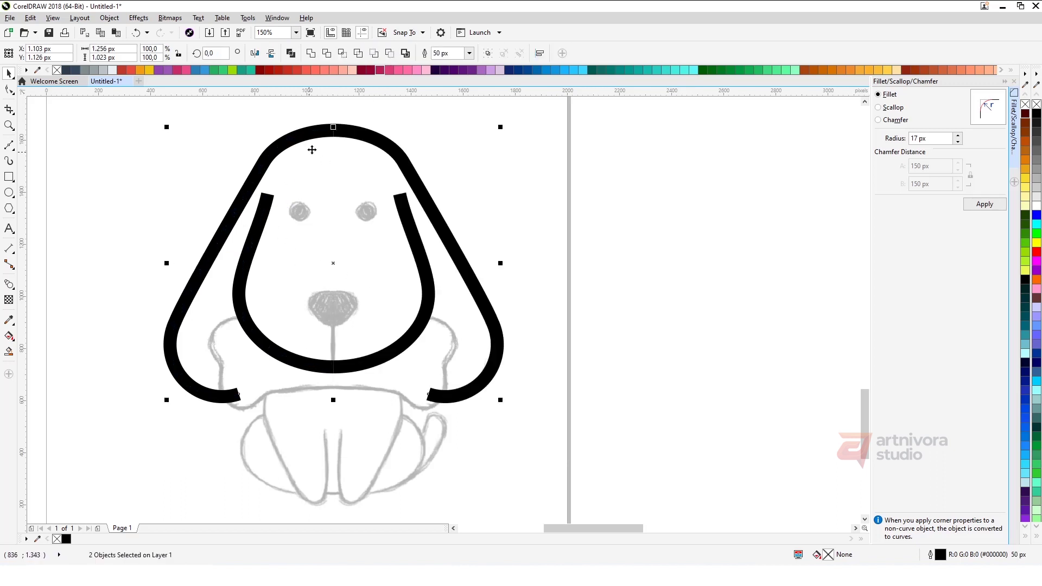
pyautogui.click(311, 53)
# - Draw a circle about 240 px in diameter over the upper lobe of the bone's left end
pyautogui.click(10, 192)
pyautogui.scroll(1, 233, 360)
pyautogui.moveTo(192, 270); pyautogui.dragTo(318, 398)
pyautogui.press('space')
pyautogui.moveTo(264, 358); pyautogui.dragTo(260, 348)
# - Make a smaller copy of the circle and fit its size and position to the bone's lower left lobe
pyautogui.moveTo(314, 389); pyautogui.dragTo(296, 400)
pyautogui.rightClick(296, 399)
pyautogui.moveTo(239, 333); pyautogui.dragTo(243, 419)
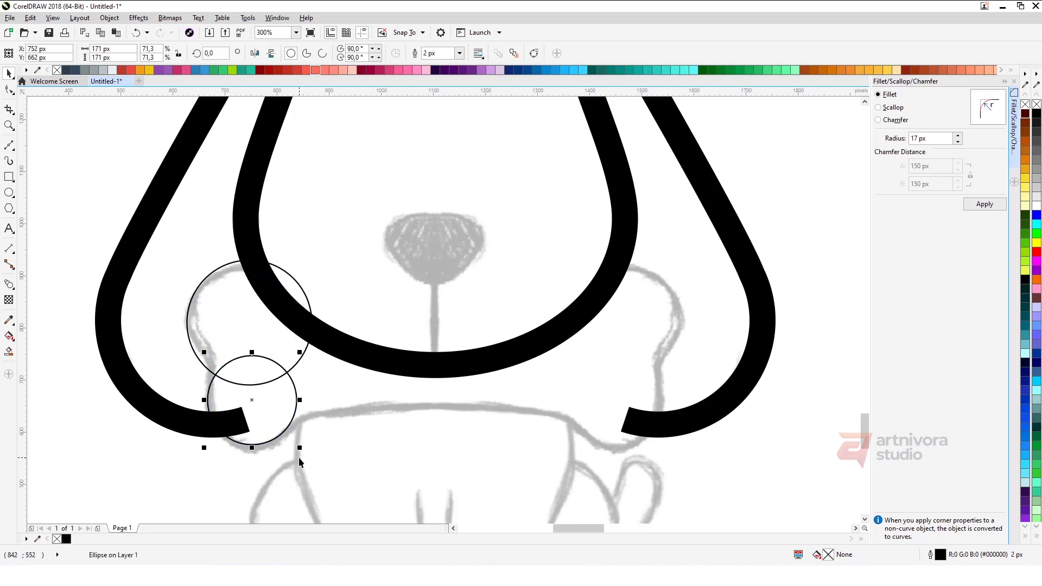
pyautogui.moveTo(302, 450); pyautogui.dragTo(305, 458)
pyautogui.moveTo(279, 414); pyautogui.dragTo(283, 412)
# - Weld the two lobe circles and fillet the corners between them with a 45 px radius
pyautogui.keyDown('shift'); pyautogui.click(226, 321); pyautogui.keyUp('shift')
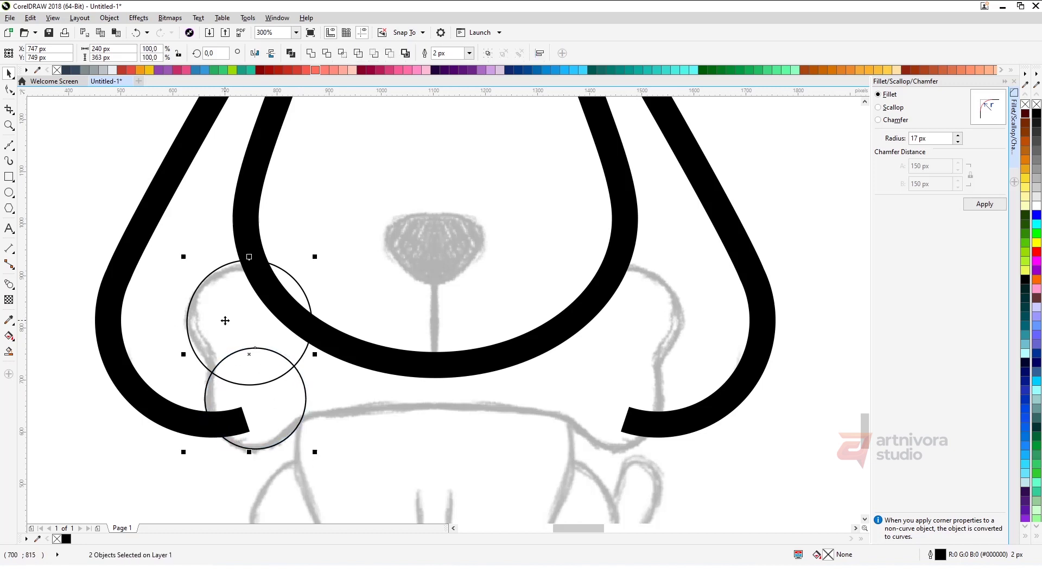
pyautogui.click(311, 52)
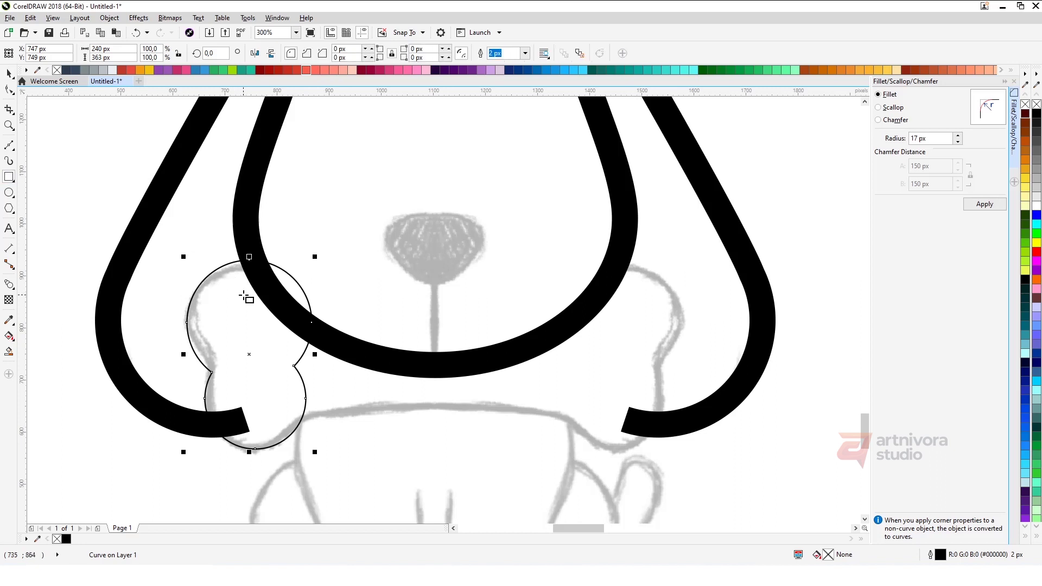
pyautogui.moveTo(958, 139); pyautogui.dragTo(957, 128)
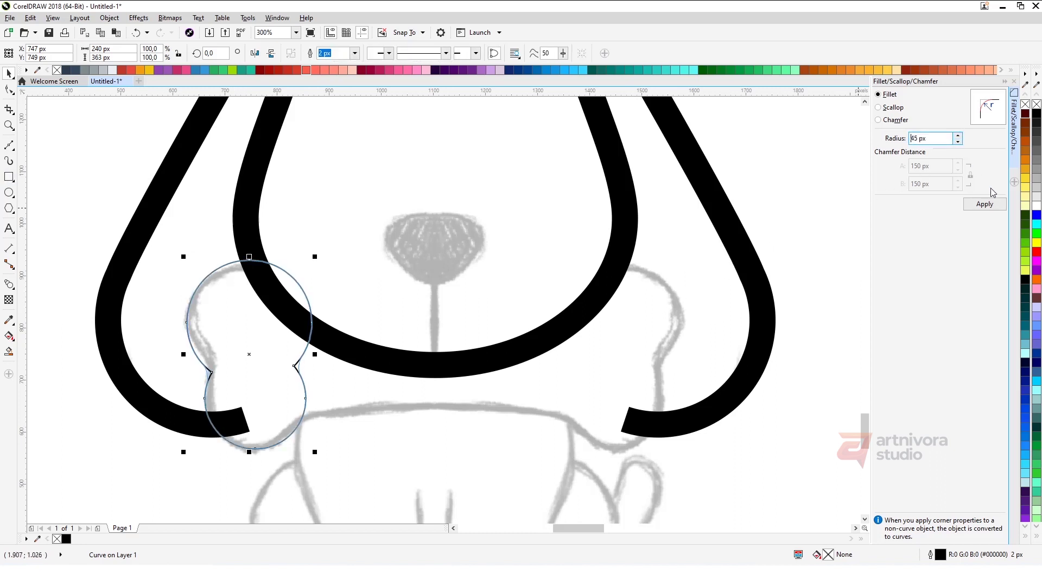
pyautogui.click(985, 204)
# - Weld a new rectangle for the bone's shaft to the left lobe shape and set the outline width to 50 px
pyautogui.click(9, 177)
pyautogui.moveTo(244, 307); pyautogui.dragTo(616, 399)
pyautogui.press('space')
pyautogui.keyDown('shift'); pyautogui.click(211, 296); pyautogui.keyUp('shift')
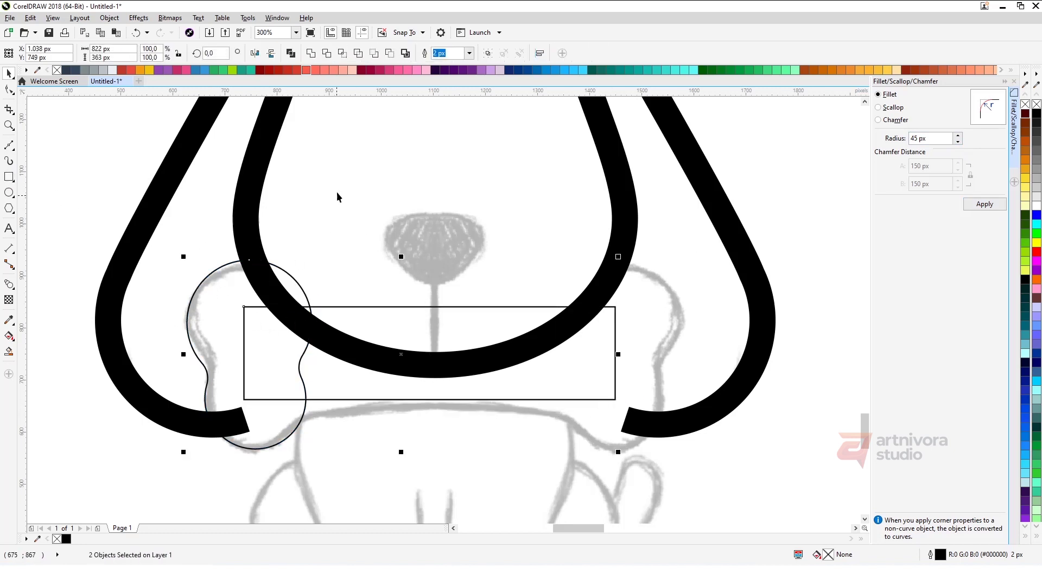
pyautogui.click(311, 53)
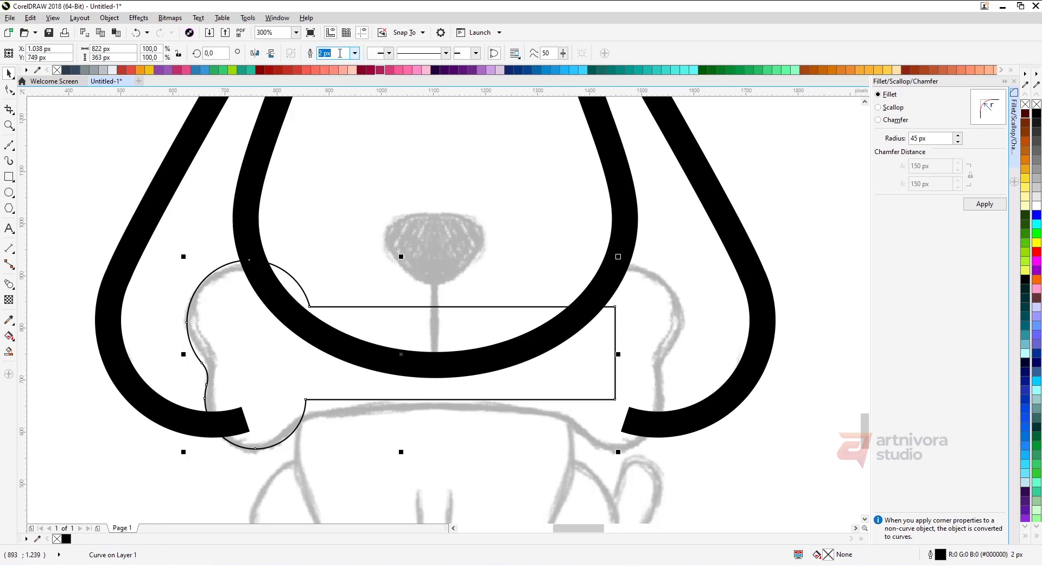
pyautogui.write('50')
pyautogui.press('Return')
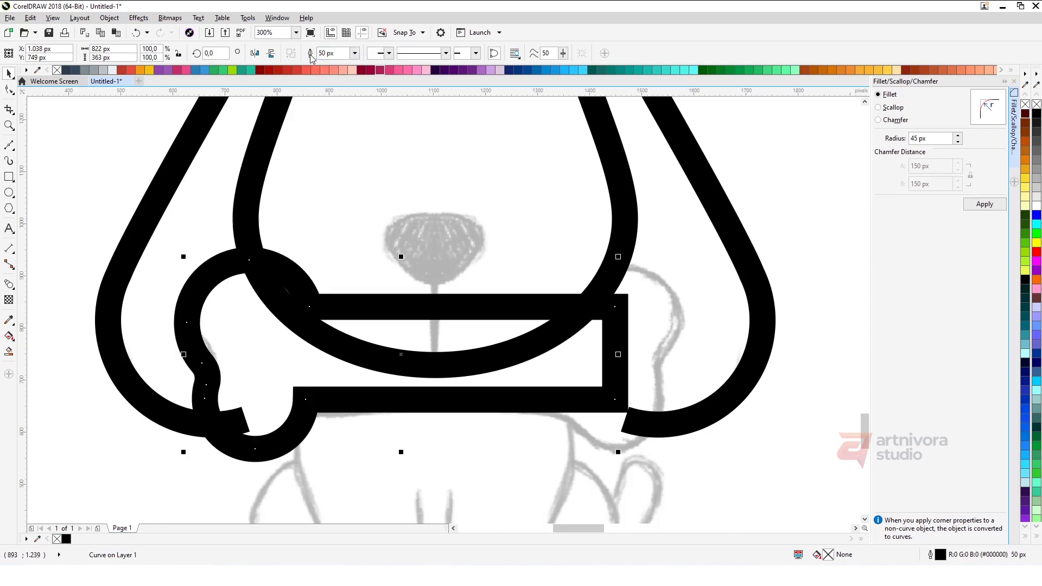
# - Draw a rectangle about 668 px wide over the bone's right part from the head's centre line and subtract it
pyautogui.click(9, 177)
pyautogui.scroll(-2, 271, 277)
pyautogui.click(451, 242)
pyautogui.moveTo(358, 329)
pyautogui.mouseDown()
pyautogui.moveTo(455, 406)
pyautogui.moveTo(531, 504)
pyautogui.mouseUp()
pyautogui.press('space')
pyautogui.moveTo(454, 433); pyautogui.dragTo(454, 377)
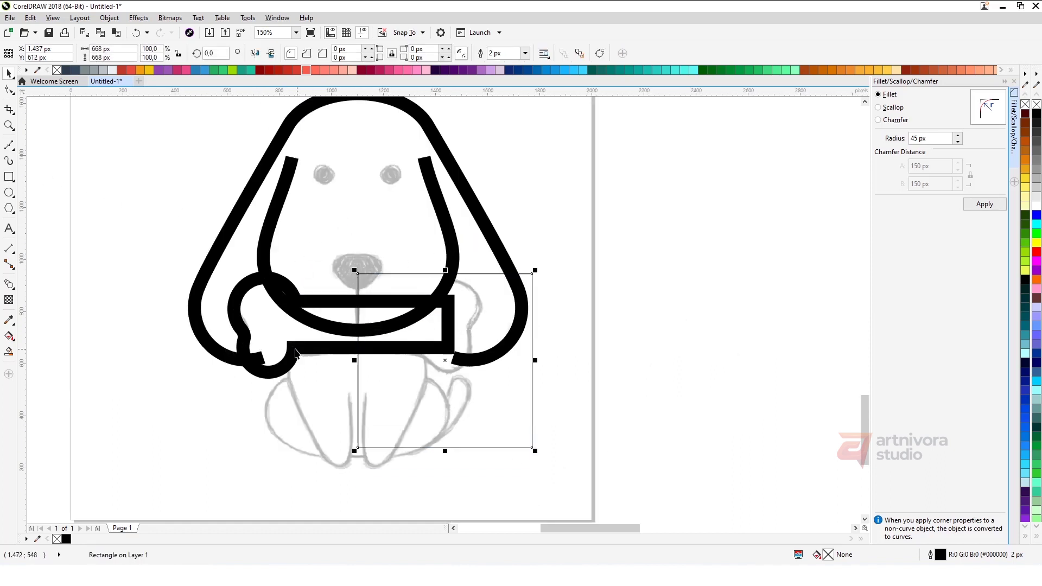
pyautogui.keyDown('shift'); pyautogui.click(327, 303); pyautogui.keyUp('shift')
pyautogui.click(388, 53)
# - Weld a mirrored copy of the left bone half to the original and fillet the bone's corners with a 45 px radius
pyautogui.scroll(1, 294, 335)
pyautogui.moveTo(170, 315); pyautogui.dragTo(445, 323)
pyautogui.rightClick(445, 323)
pyautogui.keyDown('shift'); pyautogui.click(397, 355); pyautogui.keyUp('shift')
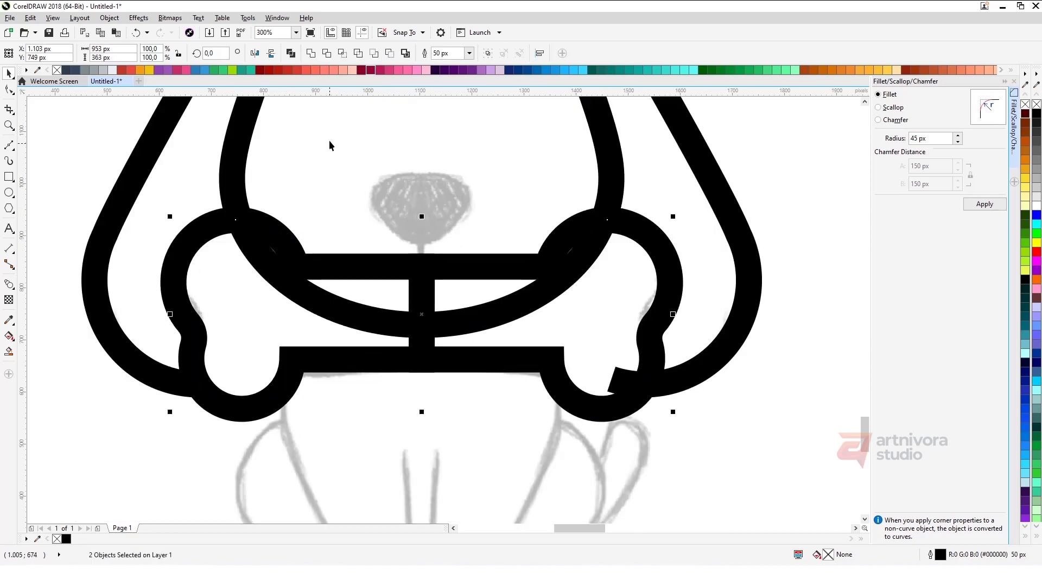
pyautogui.click(311, 53)
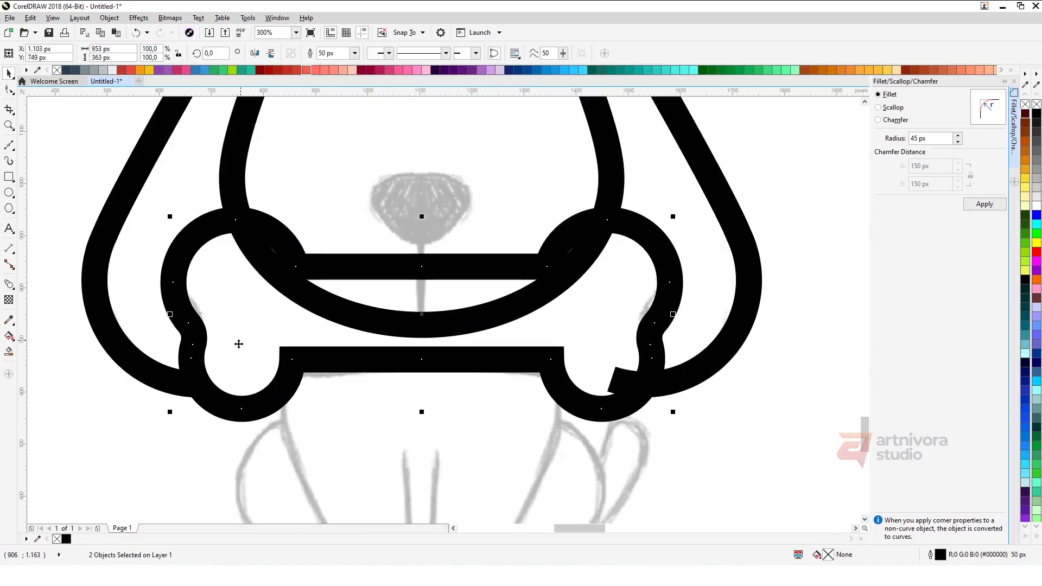
pyautogui.click(996, 205)
pyautogui.click(397, 390)
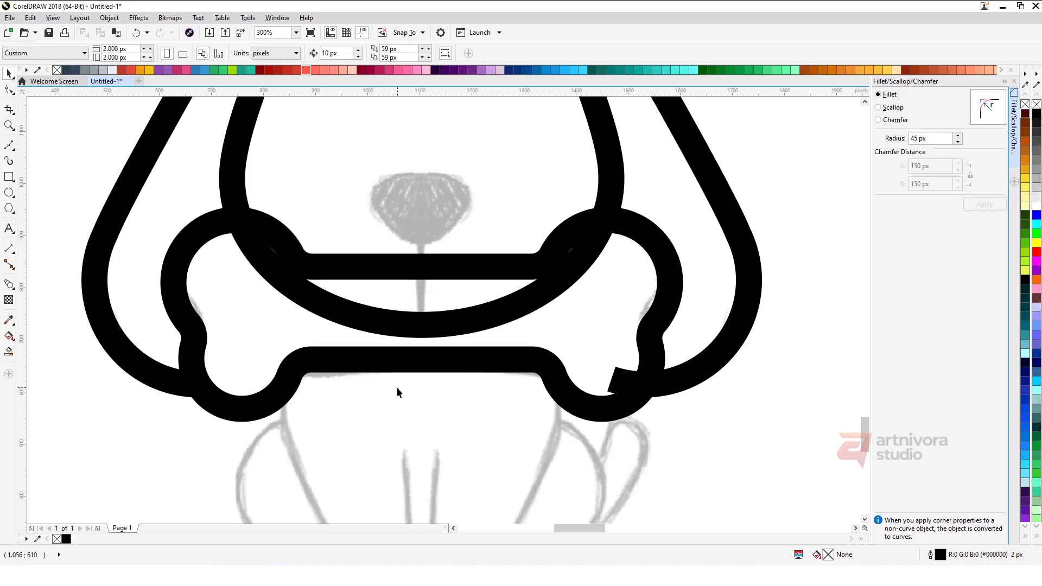
# - Delete the bone's upper nodes so that its outline no longer crosses the snout
pyautogui.press('F10')
pyautogui.click(215, 231)
pyautogui.moveTo(268, 186); pyautogui.dragTo(564, 312)
pyautogui.press('Delete')
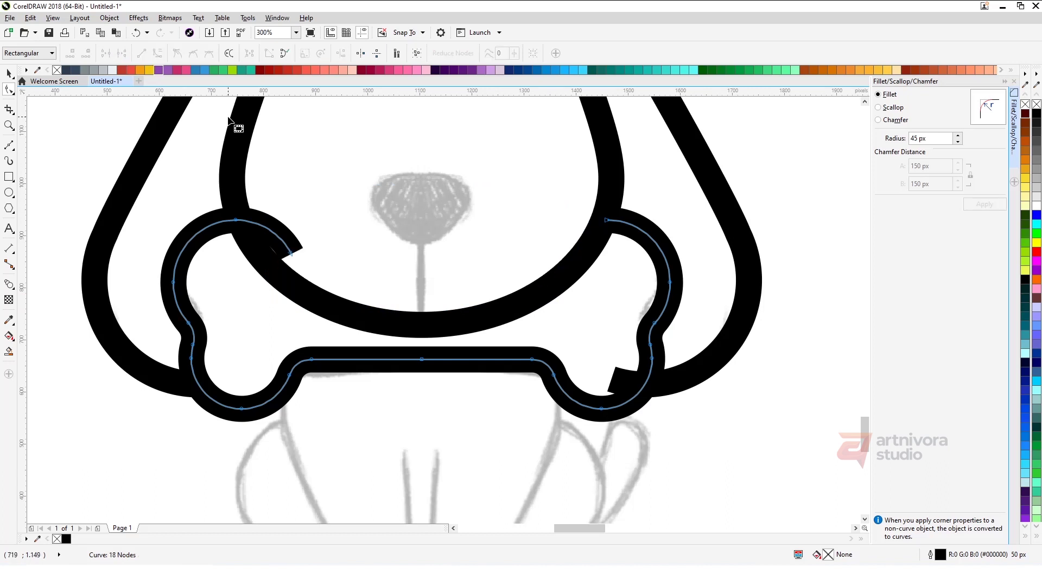
pyautogui.moveTo(264, 197); pyautogui.dragTo(346, 288)
pyautogui.press('Delete')
# - Delete the ear outline's end nodes that overlap the bone
pyautogui.click(674, 384)
pyautogui.click(611, 381)
pyautogui.press('Delete')
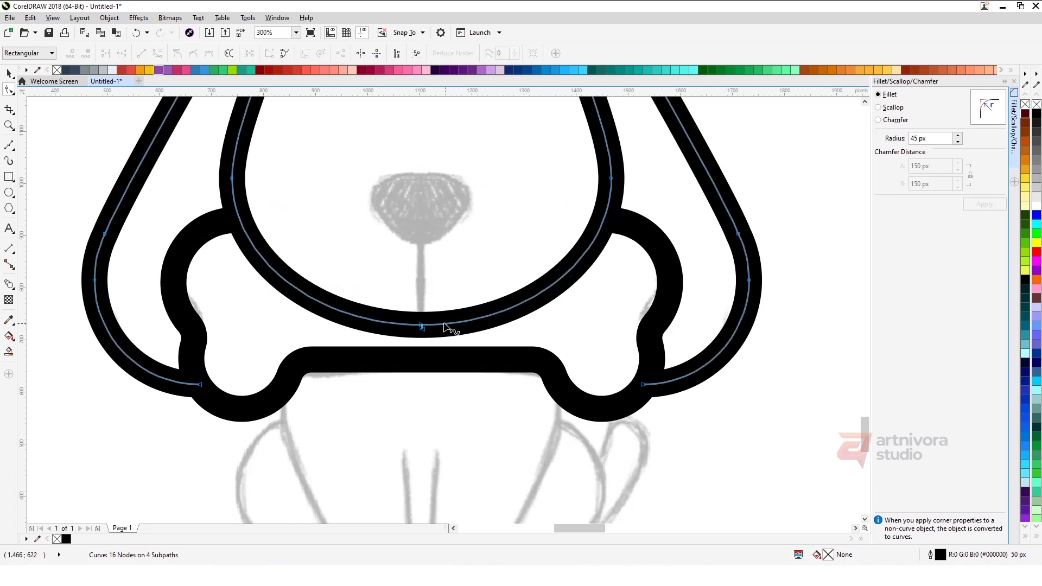
pyautogui.scroll(-3, 496, 342)
pyautogui.press('space')
pyautogui.click(538, 356)
# - Draw an ellipse about 220 by 158 px over the nose and centre it horizontally on the head outline
pyautogui.scroll(2, 400, 311)
pyautogui.scroll(3, 388, 279)
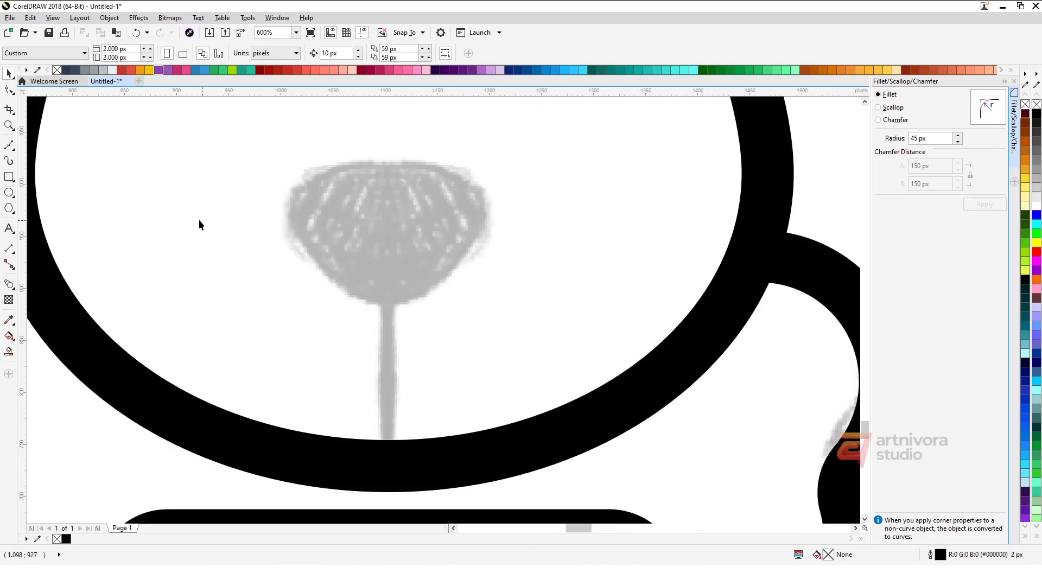
pyautogui.click(10, 195)
pyautogui.moveTo(252, 153); pyautogui.dragTo(488, 325)
pyautogui.keyDown('shift'); pyautogui.click(524, 460); pyautogui.keyUp('shift')
pyautogui.press('c')
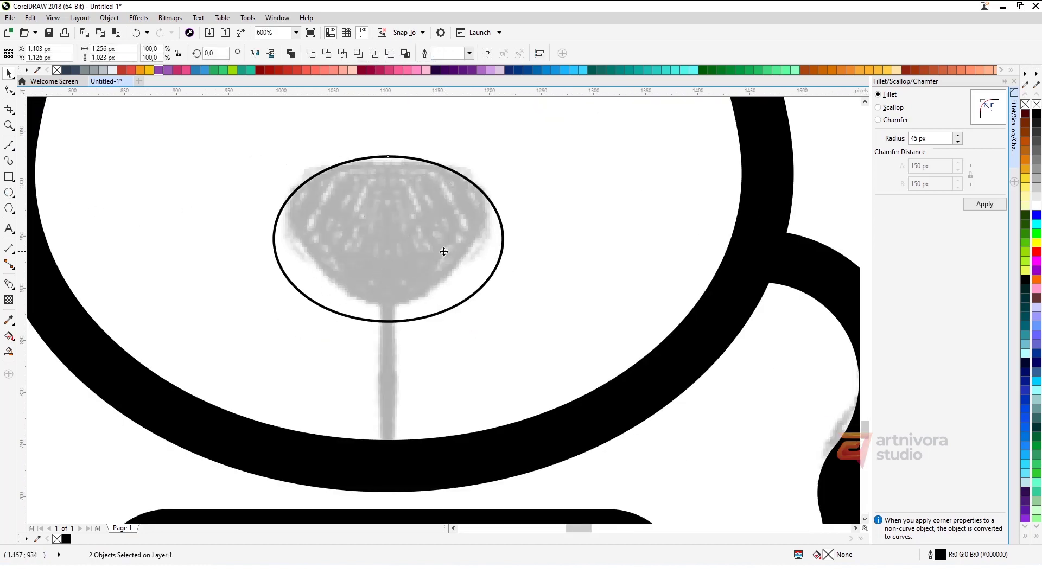
pyautogui.scroll(-3, 375, 271)
# - Resize the nose ellipse to about 177 by 74 px at the top of the sketched nose and convert it to curves
pyautogui.click(370, 262)
pyautogui.scroll(3, 389, 260)
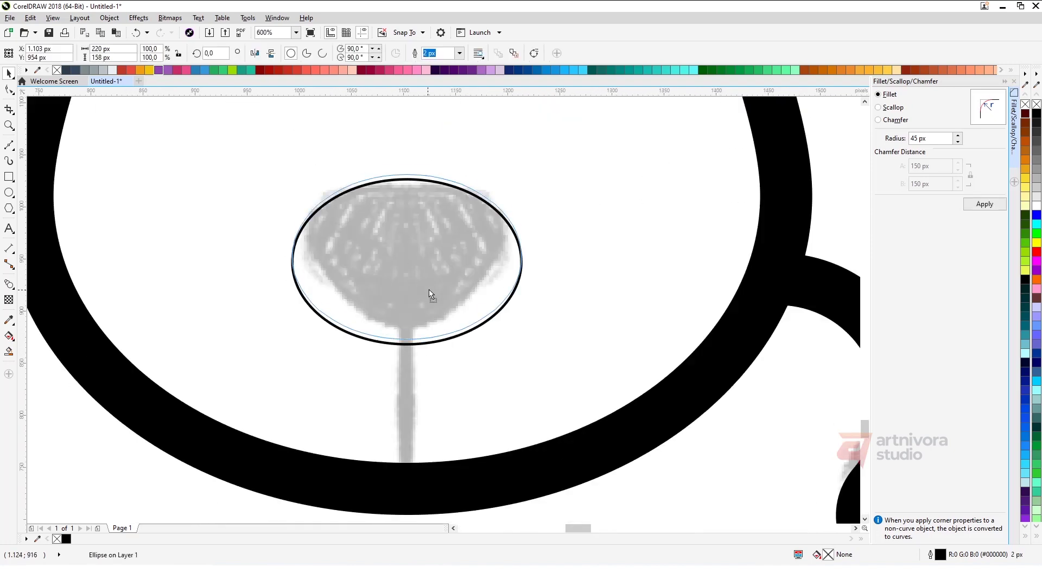
pyautogui.moveTo(465, 333); pyautogui.dragTo(465, 313)
pyautogui.moveTo(526, 326); pyautogui.dragTo(504, 336)
pyautogui.moveTo(406, 174); pyautogui.dragTo(406, 184)
pyautogui.moveTo(407, 312)
pyautogui.mouseDown()
pyautogui.moveTo(407, 266)
pyautogui.moveTo(411, 325)
pyautogui.mouseUp()
pyautogui.hotkey('ctrl', 'q')
pyautogui.press('F10')
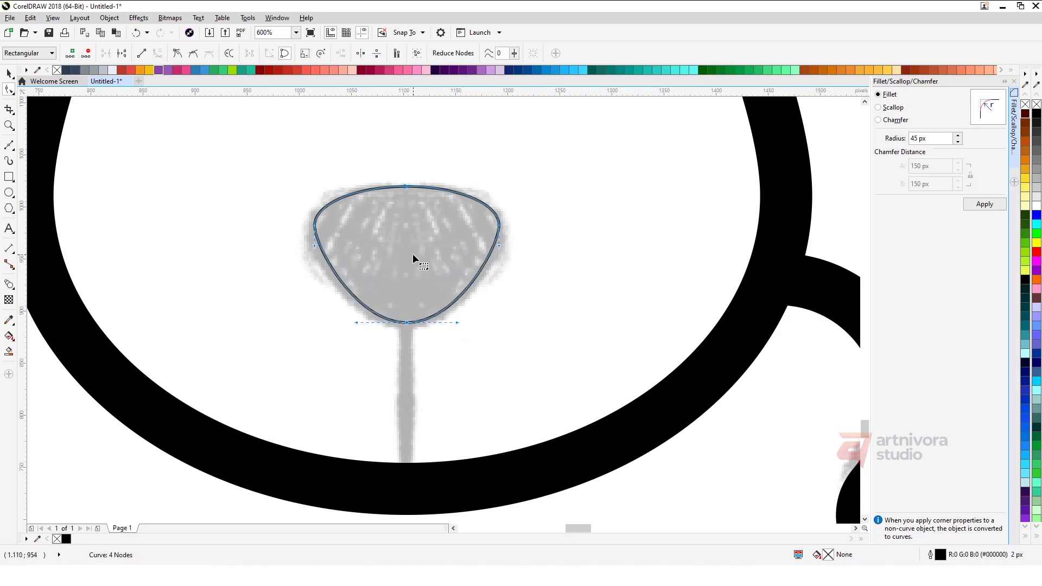
pyautogui.press('space')
pyautogui.scroll(-1, 342, 252)
pyautogui.scroll(1, 369, 250)
pyautogui.hotkey('ctrl', 'z')
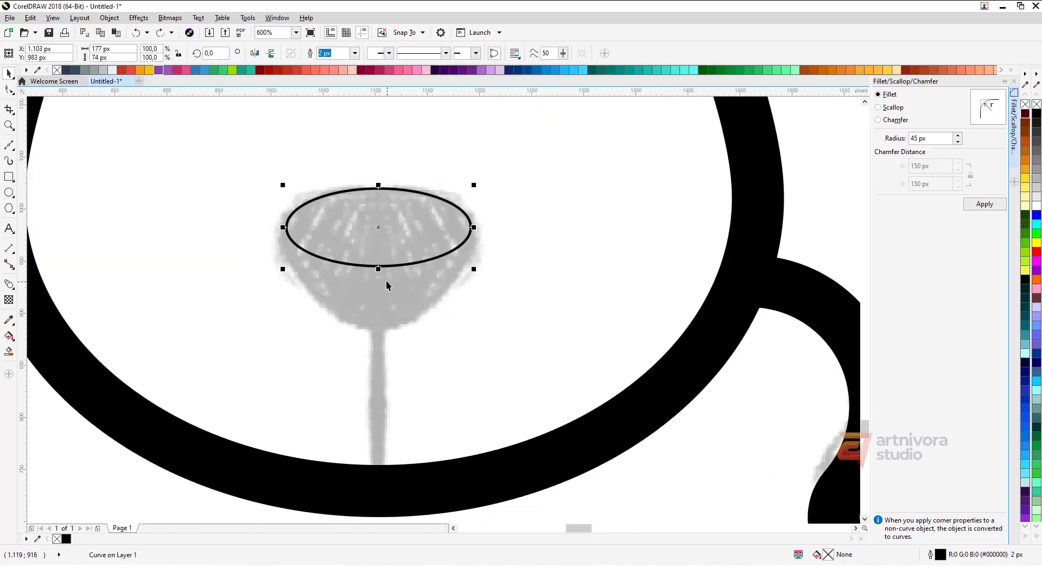
# - Pull the nose curve's bottom node down to the sketched tip and widen the nose to about 189 px
pyautogui.press('F10')
pyautogui.moveTo(377, 266); pyautogui.dragTo(378, 325)
pyautogui.press('space')
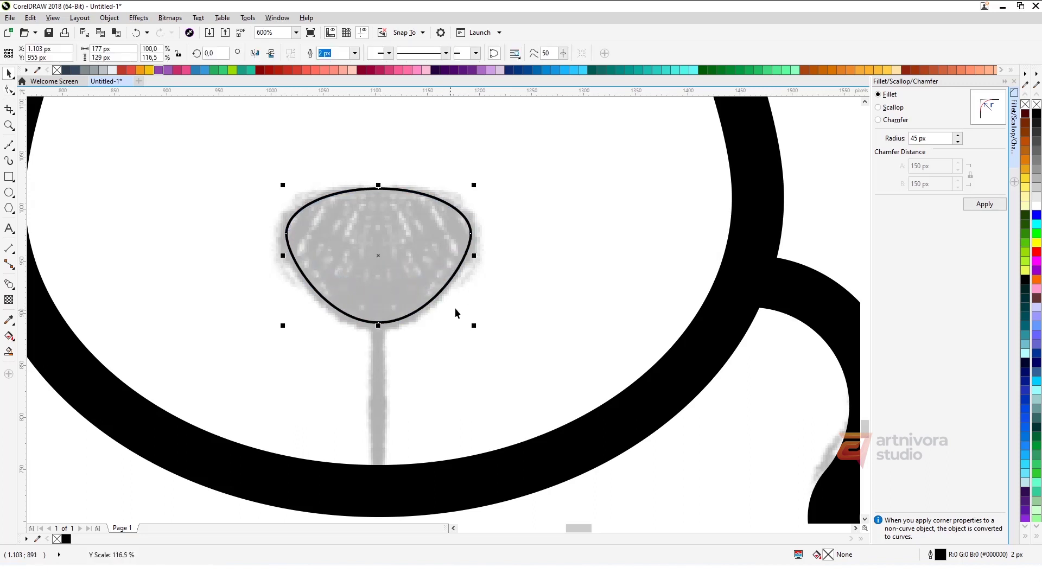
pyautogui.moveTo(474, 255); pyautogui.dragTo(481, 256)
# - Draw a rectangle from the nose's bottom node down to the snout outline and convert it to curves
pyautogui.scroll(-5, 508, 284)
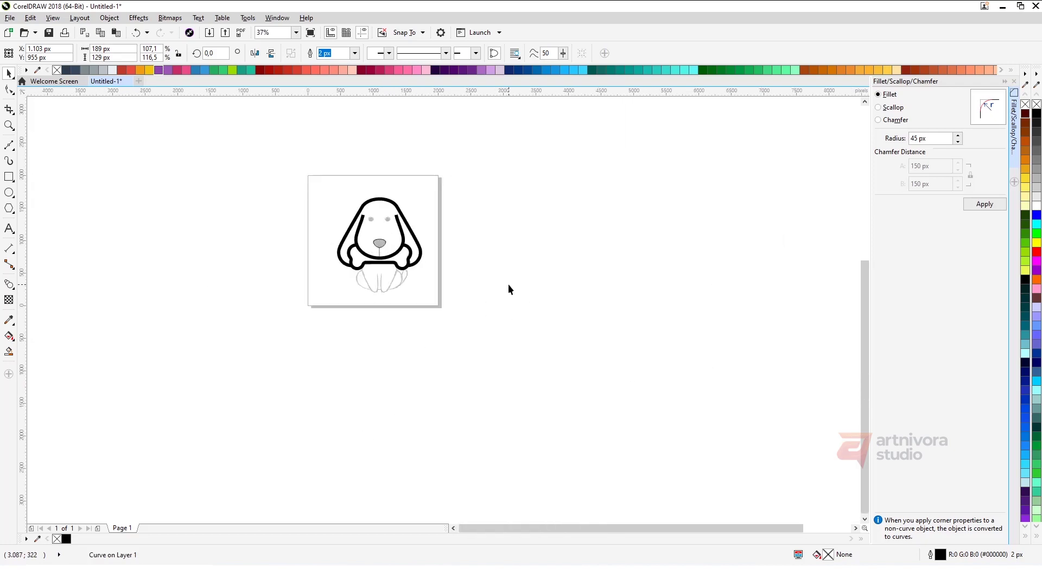
pyautogui.scroll(3, 380, 247)
pyautogui.scroll(2, 380, 249)
pyautogui.click(9, 177)
pyautogui.click(336, 239)
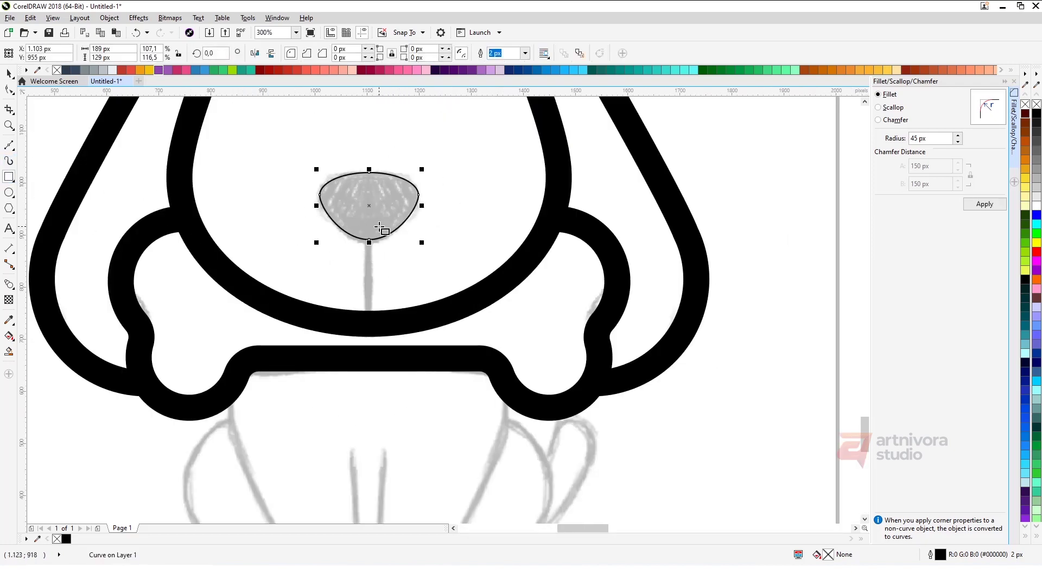
pyautogui.moveTo(369, 239); pyautogui.dragTo(333, 321)
pyautogui.press('space')
pyautogui.hotkey('ctrl', 'q')
# - Break the rectangle's curve and delete its unneeded nodes, keeping only the vertical edge below the nose
pyautogui.press('F10')
pyautogui.click(122, 54)
pyautogui.press('Delete')
pyautogui.moveTo(280, 187); pyautogui.dragTo(343, 302)
pyautogui.press('Delete')
pyautogui.press('space')
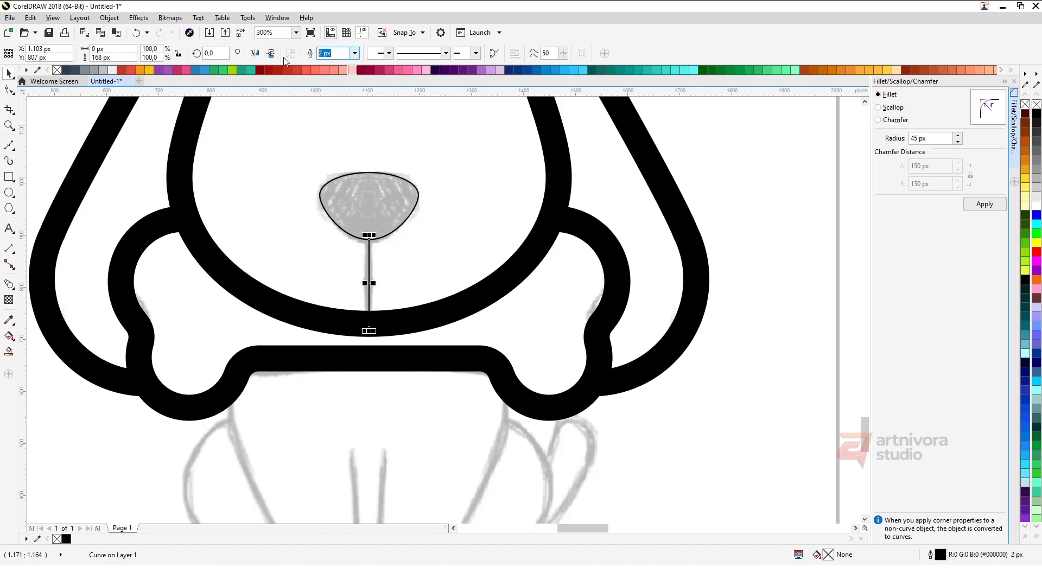
# - Set the outline widths of the vertical line below the nose and of the nose to 50 px
pyautogui.press('Return')
pyautogui.click(359, 208)
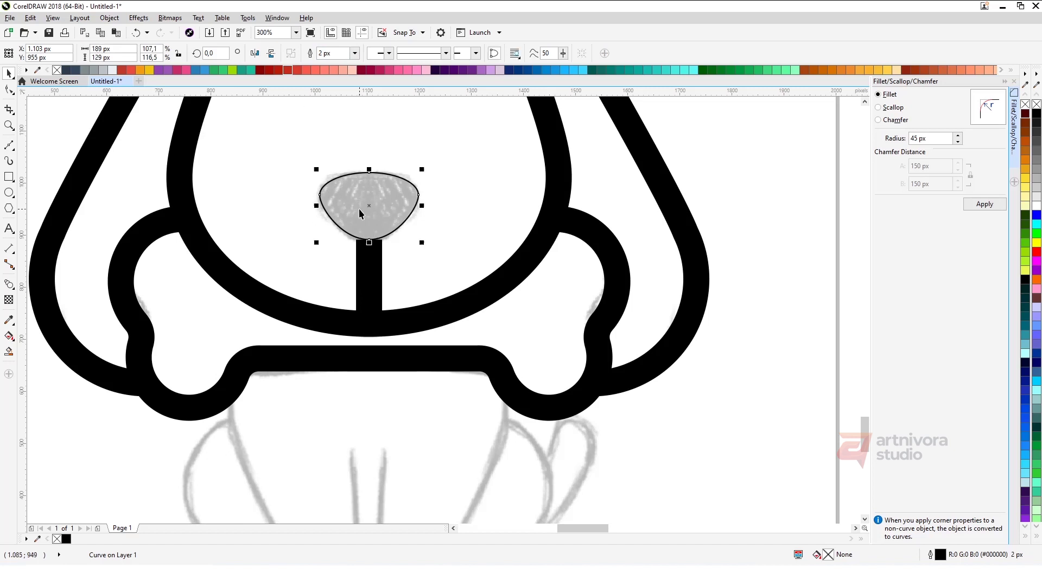
pyautogui.click(327, 53)
pyautogui.press('Return')
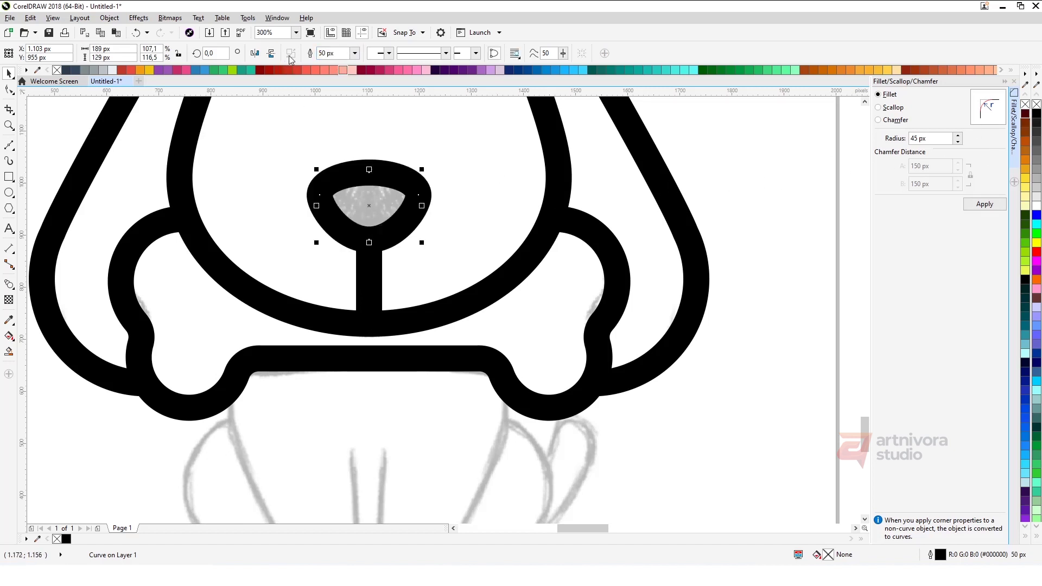
pyautogui.scroll(-5, 380, 239)
pyautogui.click(600, 274)
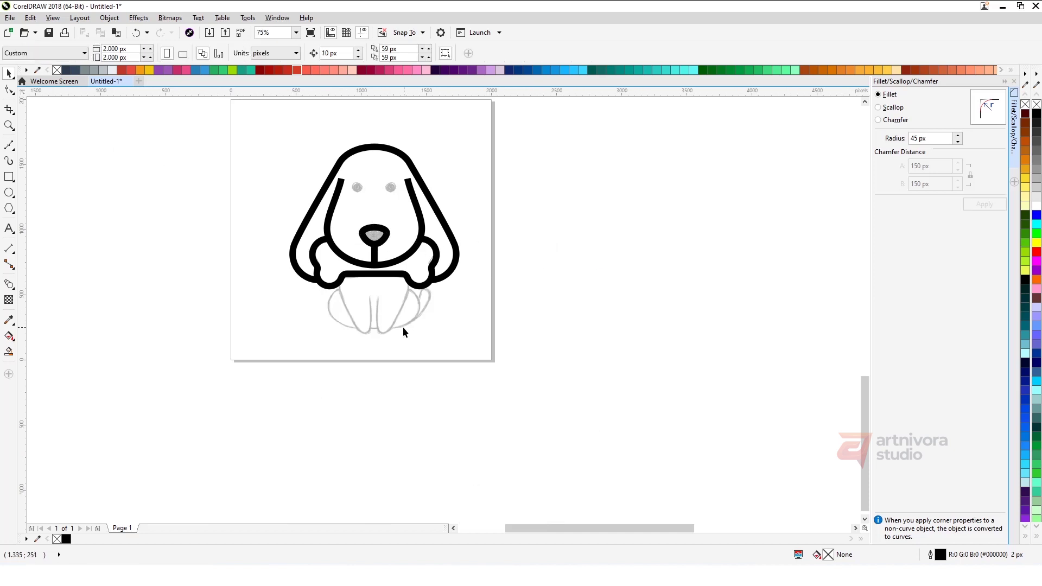
# - Draw an ellipse matching the rounded tip of the left front paw
pyautogui.scroll(5, 404, 327)
pyautogui.scroll(-5, 374, 295)
pyautogui.scroll(5, 301, 255)
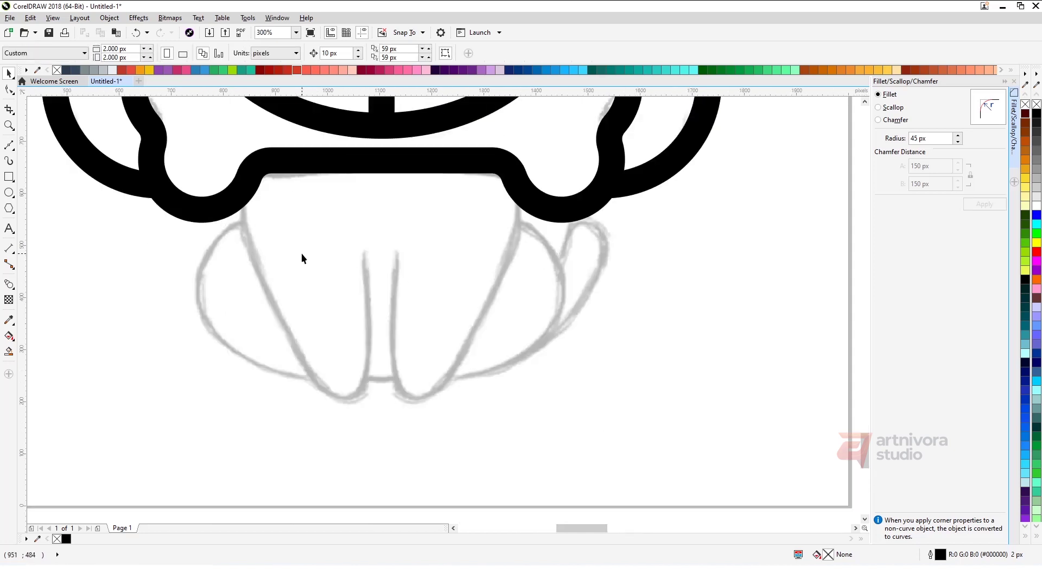
pyautogui.click(9, 192)
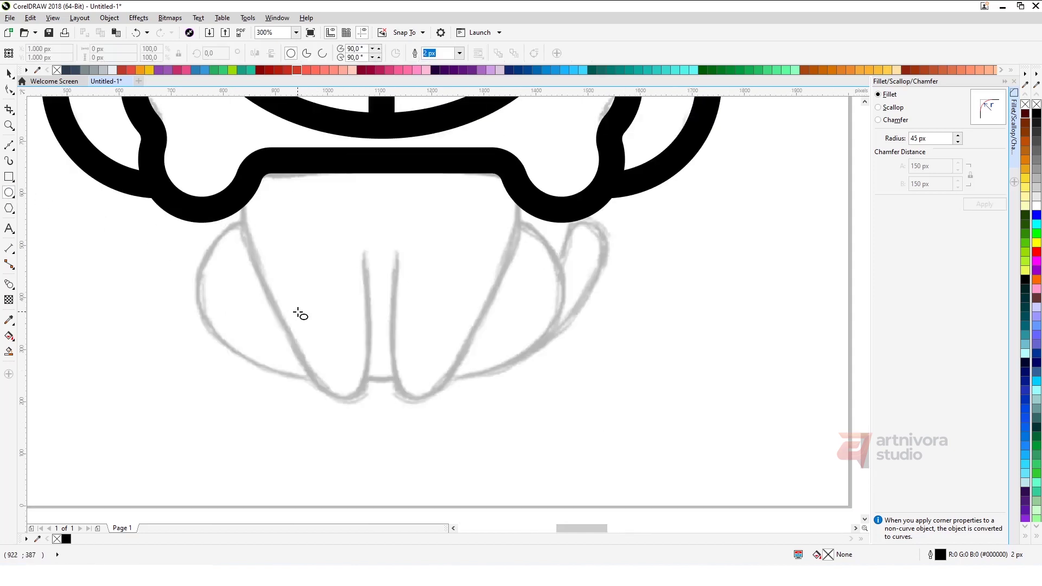
pyautogui.moveTo(319, 351)
pyautogui.mouseDown()
pyautogui.moveTo(370, 400)
pyautogui.moveTo(330, 245)
pyautogui.mouseUp()
pyautogui.press('space')
# - Trace the left front leg's inner edge as a vertical line by deleting the other nodes of a rectangle
pyautogui.click(9, 176)
pyautogui.press('F10')
pyautogui.moveTo(187, 182); pyautogui.dragTo(344, 387)
pyautogui.press('Delete')
pyautogui.press('space')
# - Draw a straight line for the left front leg's outer edge between the paw tip and the bone
pyautogui.scroll(1, 338, 359)
pyautogui.scroll(-1, 332, 357)
pyautogui.click(9, 145)
pyautogui.click(316, 382)
pyautogui.click(237, 190)
pyautogui.click(316, 382)
# - Turn the paw ellipse into an arc, reverse its direction and adjust its open end to the leg lines
pyautogui.scroll(2, 334, 366)
pyautogui.press('space')
pyautogui.click(333, 366)
pyautogui.click(322, 52)
pyautogui.click(395, 53)
pyautogui.click(13, 89)
pyautogui.moveTo(343, 420); pyautogui.dragTo(387, 238)
# - Combine the paw arc and the two leg lines into one curve
pyautogui.scroll(-2, 351, 348)
pyautogui.press('space')
pyautogui.hotkey('ctrl', 'l')
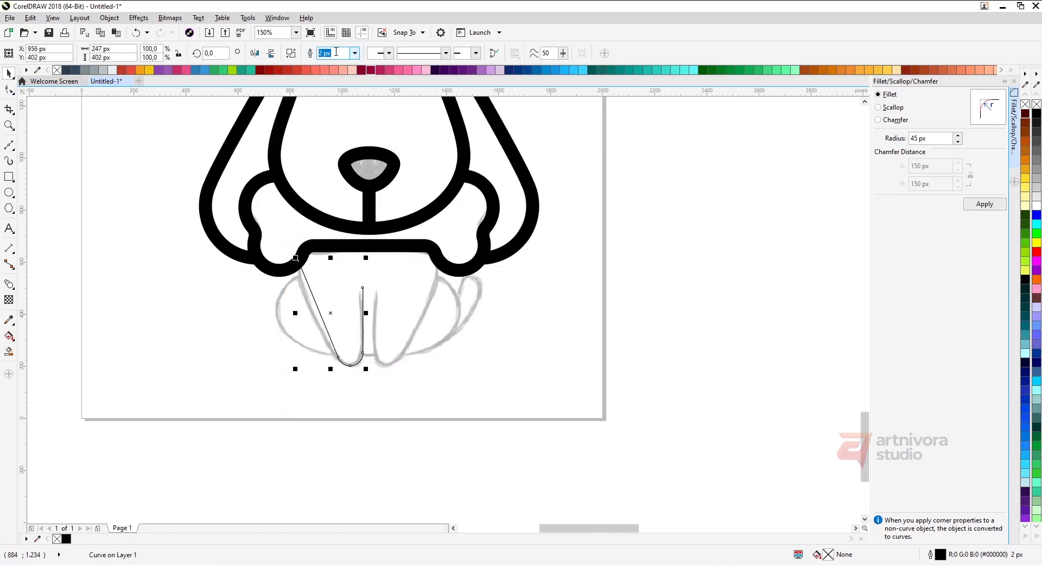
# - Give the left front leg curve a 50 px outline and join its separate nodes at the paw
pyautogui.press('Return')
pyautogui.scroll(3, 348, 365)
pyautogui.press('space')
pyautogui.moveTo(260, 288); pyautogui.dragTo(182, 323)
pyautogui.click(108, 53)
pyautogui.scroll(-3, 260, 288)
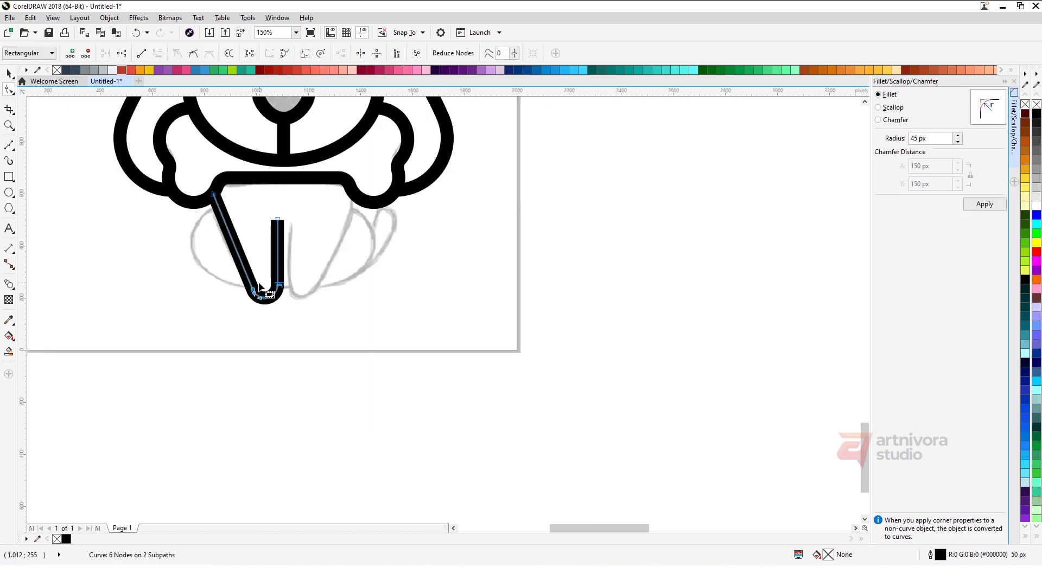
pyautogui.press('space')
# - Make a mirrored copy of the left front leg and position it beside the original as the right front leg
pyautogui.moveTo(211, 245); pyautogui.dragTo(300, 253)
pyautogui.scroll(2, 290, 247)
pyautogui.moveTo(365, 356); pyautogui.dragTo(430, 356)
pyautogui.scroll(-2, 344, 341)
pyautogui.scroll(2, 333, 329)
pyautogui.moveTo(324, 324); pyautogui.dragTo(388, 322)
pyautogui.scroll(-2, 336, 324)
pyautogui.scroll(2, 326, 322)
# - Group both front legs and align their centre horizontally with the bone
pyautogui.keyDown('shift'); pyautogui.click(310, 304); pyautogui.keyUp('shift')
pyautogui.hotkey('ctrl', 'g')
pyautogui.scroll(-2, 310, 304)
pyautogui.keyDown('shift'); pyautogui.click(360, 209); pyautogui.keyUp('shift')
pyautogui.press('c')
pyautogui.click(455, 251)
# - Draw a circle about 342 px across for the left haunch and make it an arc with a 50 px outline
pyautogui.scroll(-1, 347, 243)
pyautogui.scroll(2, 330, 267)
pyautogui.press('F7')
pyautogui.moveTo(159, 201); pyautogui.dragTo(337, 380)
pyautogui.press('space')
pyautogui.moveTo(233, 360); pyautogui.dragTo(238, 349)
pyautogui.write('50')
pyautogui.press('Return')
pyautogui.click(323, 53)
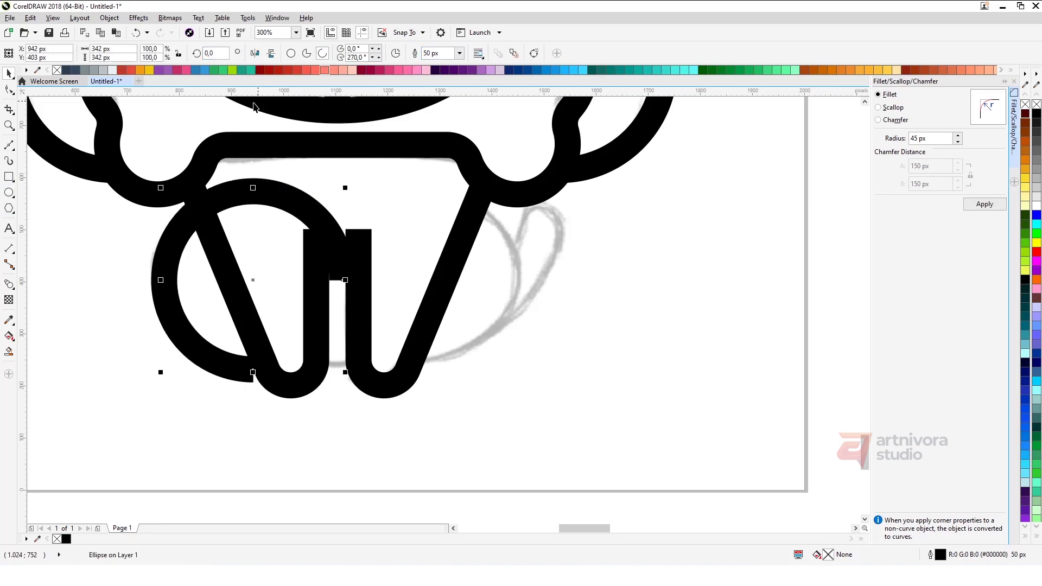
# - Adjust the haunch arc's ends to meet the bone and the left paw, keeping it an open arc
pyautogui.moveTo(342, 280); pyautogui.dragTo(202, 211)
pyautogui.moveTo(253, 369); pyautogui.dragTo(267, 368)
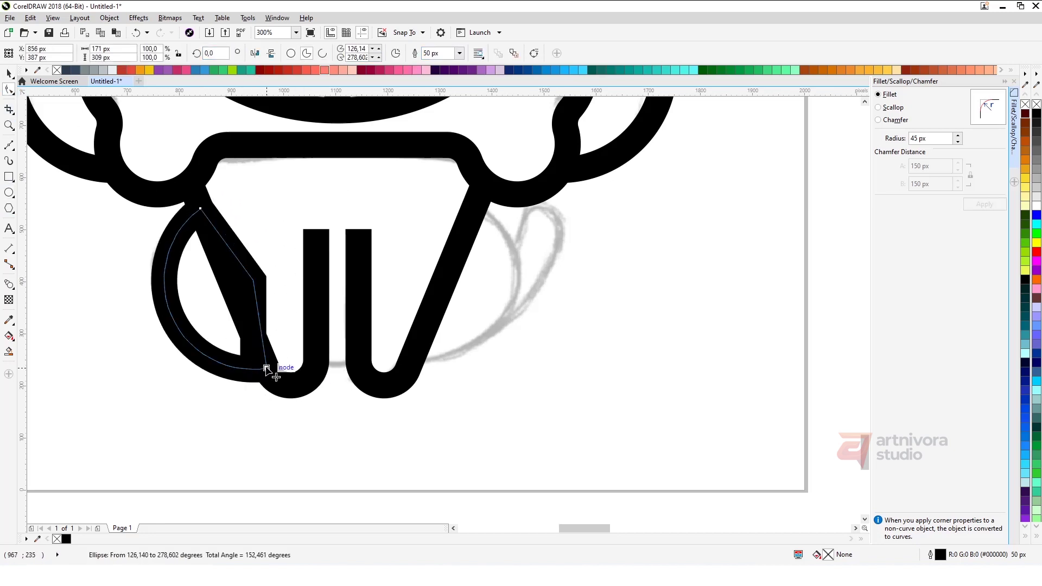
pyautogui.click(322, 53)
pyautogui.press('space')
# - Mirror a copy of the haunch arc to the other side, then group both arcs and centre them on the bone
pyautogui.moveTo(161, 288); pyautogui.dragTo(304, 307)
pyautogui.rightClick(304, 307)
pyautogui.moveTo(313, 369); pyautogui.dragTo(448, 371)
pyautogui.keyDown('shift'); pyautogui.click(223, 369); pyautogui.keyUp('shift')
pyautogui.hotkey('ctrl', 'g')
pyautogui.keyDown('shift'); pyautogui.click(339, 140); pyautogui.keyUp('shift')
pyautogui.press('c')
pyautogui.click(284, 318)
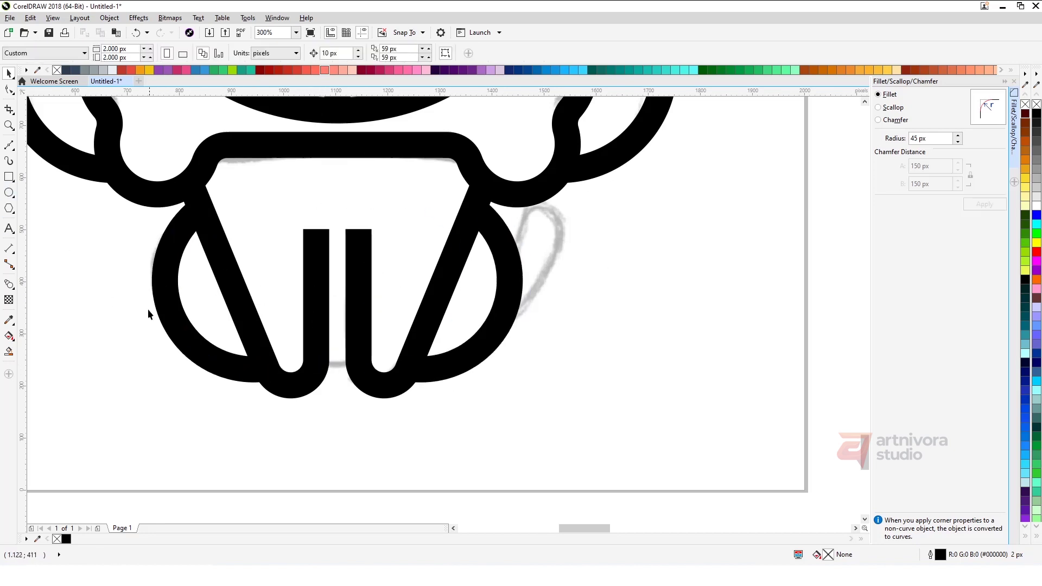
# - Draw a rectangle between the front paws, convert it to curves and delete nodes to leave only its bottom line
pyautogui.press('F6')
pyautogui.scroll(1, 360, 358)
pyautogui.moveTo(272, 354); pyautogui.dragTo(357, 299)
pyautogui.hotkey('ctrl', 'q')
pyautogui.press('space')
pyautogui.press('F10')
pyautogui.moveTo(192, 131); pyautogui.dragTo(418, 324)
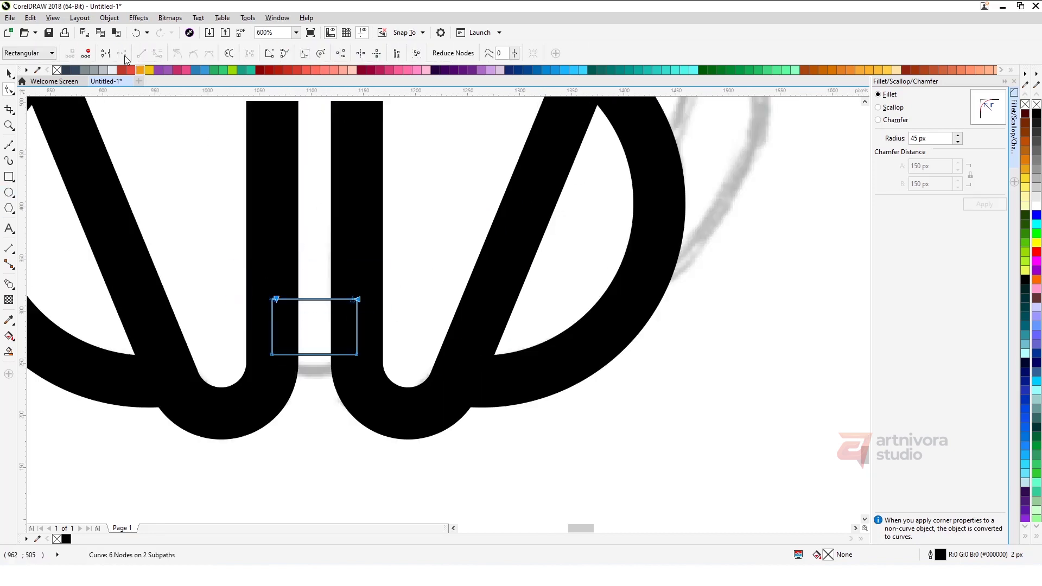
pyautogui.press('Delete')
# - Set the line between the paws to a 50 px outline and move it down onto the sketched belly line
pyautogui.press('space')
pyautogui.moveTo(341, 54); pyautogui.dragTo(293, 58)
pyautogui.write('50')
pyautogui.press('Return')
pyautogui.moveTo(318, 353); pyautogui.dragTo(318, 368)
# - Delete the right haunch arc, then scale down the left one slightly and refit its end to the paw
pyautogui.scroll(-1, 333, 321)
pyautogui.scroll(1, 349, 220)
pyautogui.scroll(-1, 391, 188)
pyautogui.click(471, 325)
pyautogui.keyDown('ctrl'); pyautogui.click(471, 324); pyautogui.keyUp('ctrl')
pyautogui.press('Delete')
pyautogui.click(178, 242)
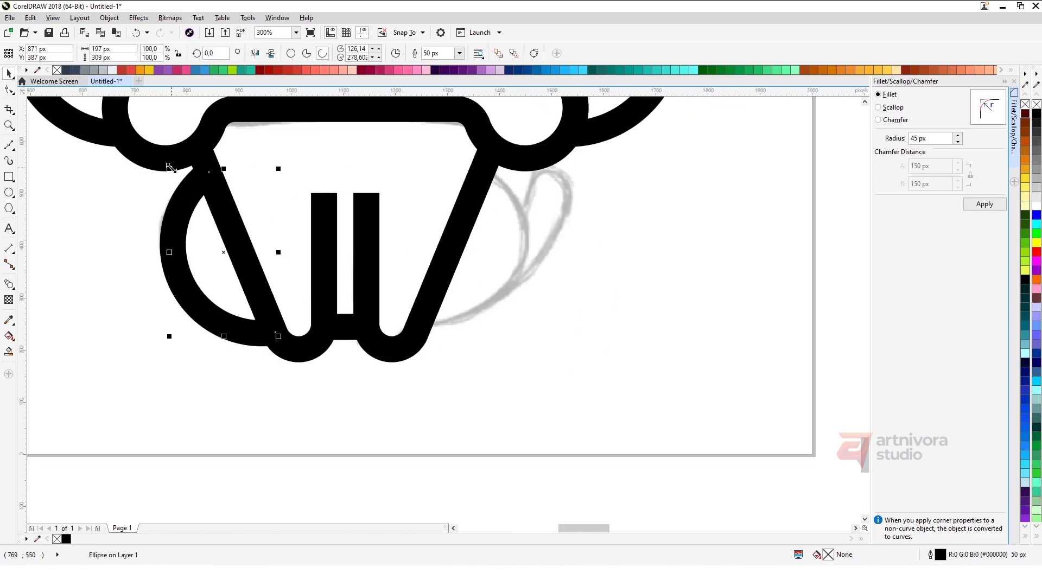
pyautogui.moveTo(168, 168); pyautogui.dragTo(180, 186)
pyautogui.moveTo(276, 332); pyautogui.dragTo(271, 326)
# - Mirror the resized left haunch arc to the right side, group the pair and centre it horizontally on the bone
pyautogui.moveTo(175, 256); pyautogui.dragTo(291, 272)
pyautogui.moveTo(271, 326); pyautogui.dragTo(418, 325)
pyautogui.keyDown('shift'); pyautogui.click(217, 319); pyautogui.keyUp('shift')
pyautogui.hotkey('ctrl', 'g')
pyautogui.keyDown('shift'); pyautogui.click(274, 115); pyautogui.keyUp('shift')
pyautogui.press('c')
pyautogui.scroll(-4, 322, 208)
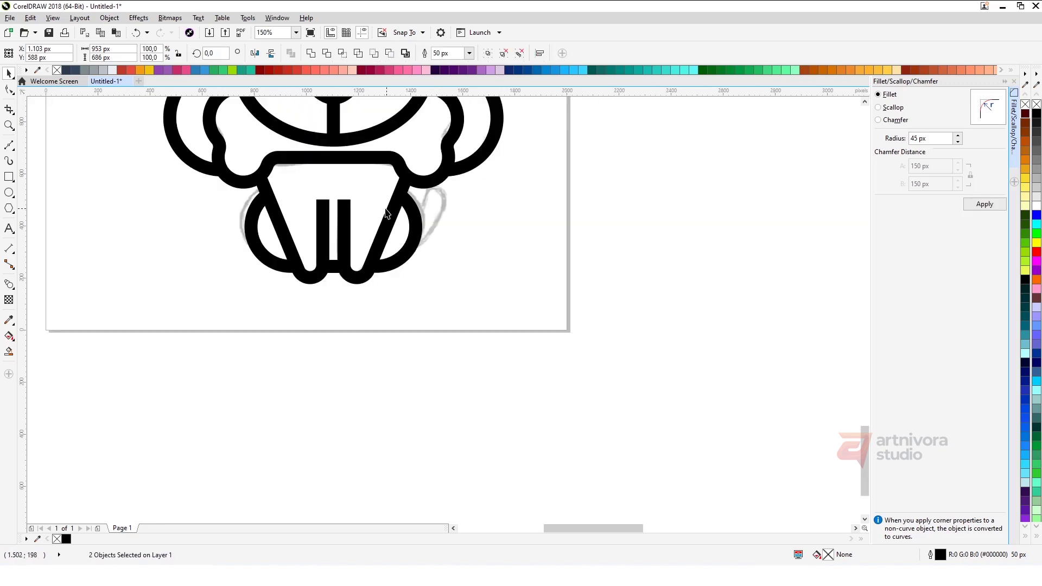
pyautogui.click(374, 270)
# - Convert the outlines of all the traced dog's curves to objects and weld them into a single shape
pyautogui.scroll(2, 361, 222)
pyautogui.scroll(4, 361, 222)
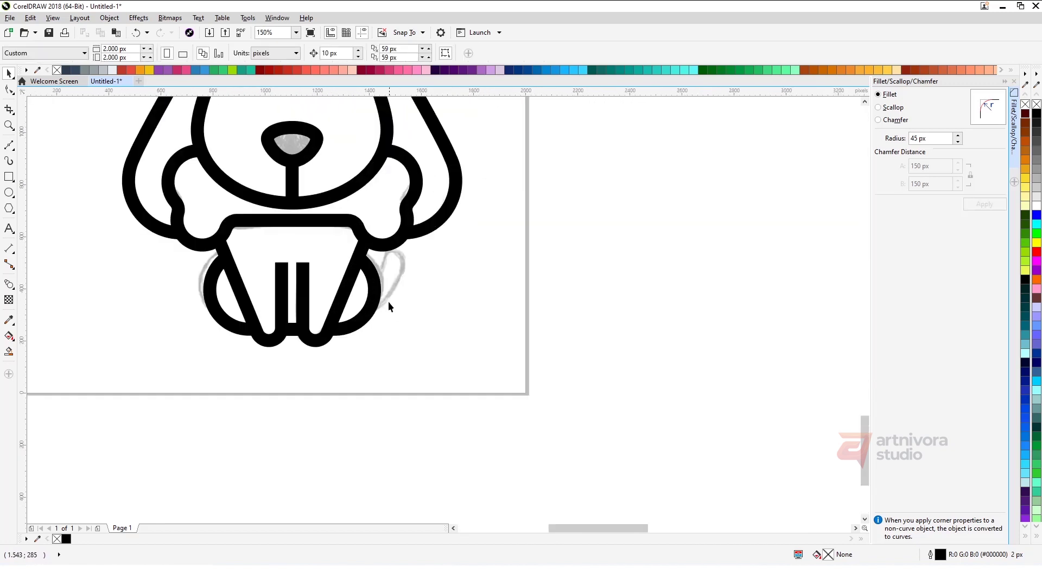
pyautogui.scroll(-1, 412, 261)
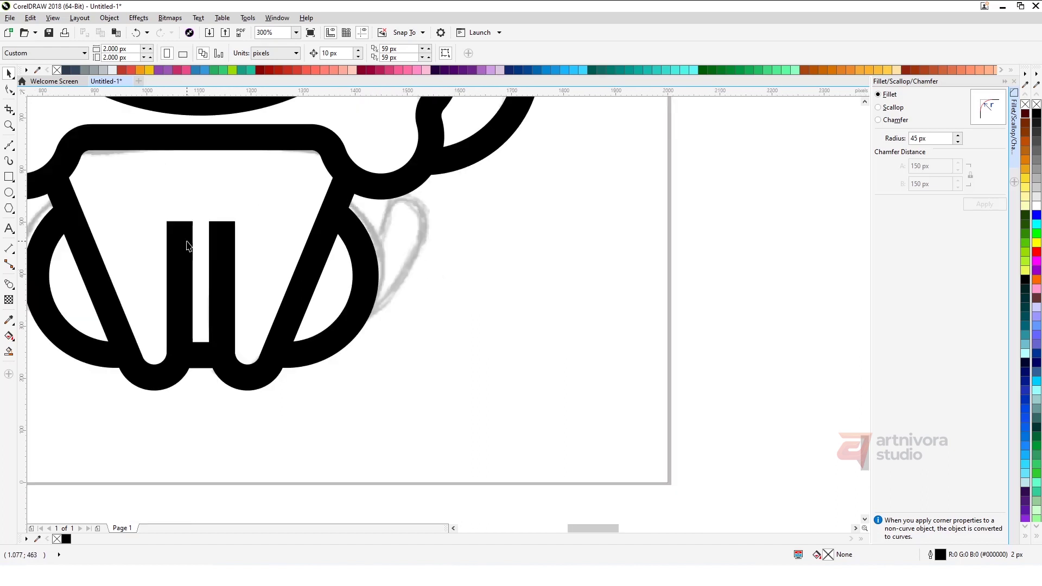
pyautogui.scroll(-4, 274, 213)
pyautogui.scroll(1, 276, 159)
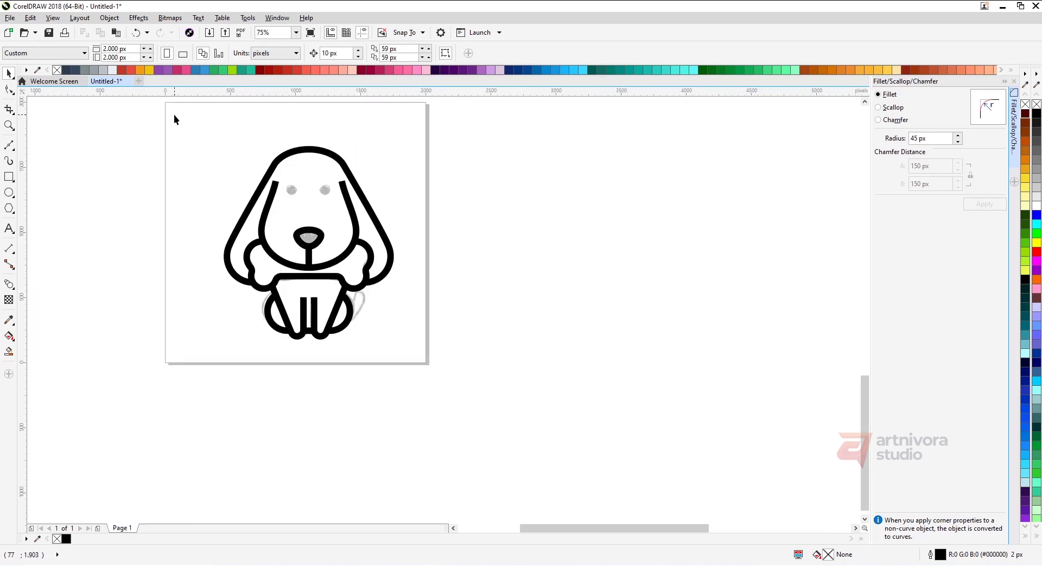
pyautogui.moveTo(435, 378); pyautogui.dragTo(434, 378)
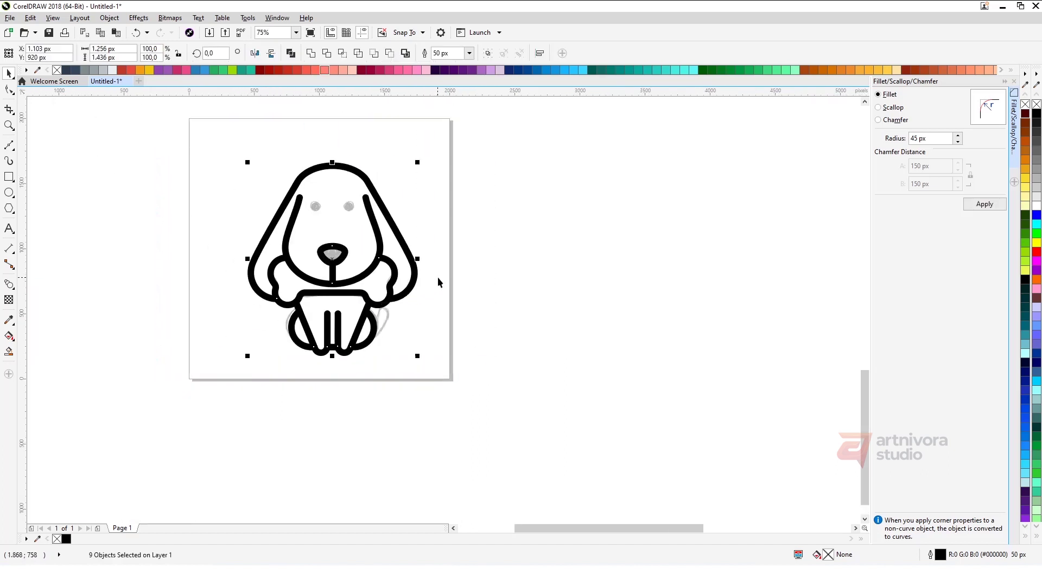
pyautogui.hotkey('ctrl', 'shift', 'q')
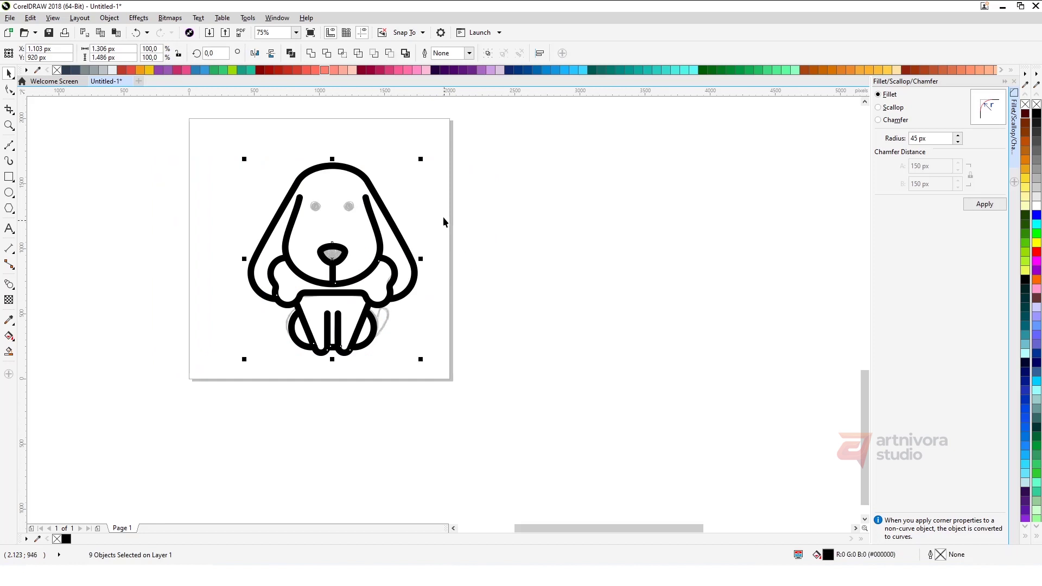
pyautogui.click(310, 53)
pyautogui.moveTo(367, 198); pyautogui.dragTo(633, 223)
pyautogui.hotkey('ctrl', 'z')
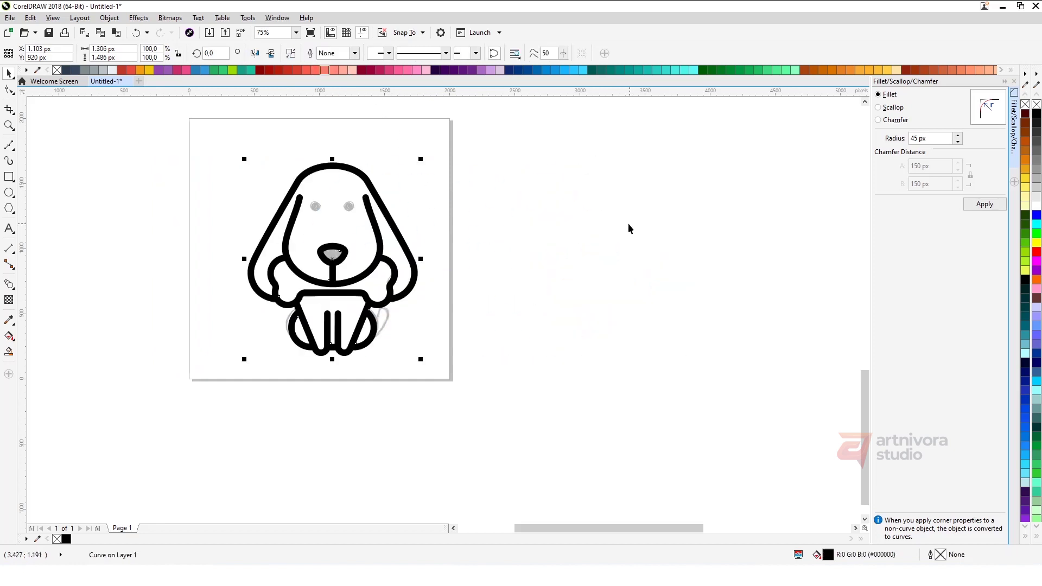
# - Select all nodes of the welded dog shape and reduce their number
pyautogui.doubleClick(367, 210)
pyautogui.scroll(1, 330, 202)
pyautogui.scroll(-1, 330, 202)
pyautogui.moveTo(537, 150); pyautogui.dragTo(182, 389)
pyautogui.click(453, 52)
pyautogui.press('space')
pyautogui.click(428, 232)
# - Draw a circle over the sketched left eye and place a copy over the right eye
pyautogui.scroll(1, 344, 211)
pyautogui.scroll(-1, 344, 210)
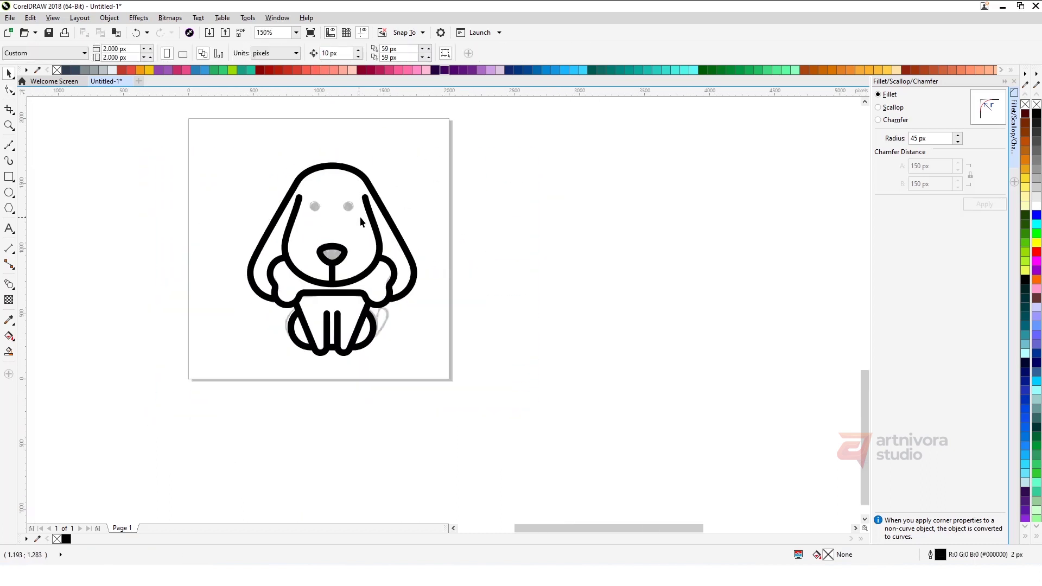
pyautogui.scroll(2, 340, 196)
pyautogui.click(10, 192)
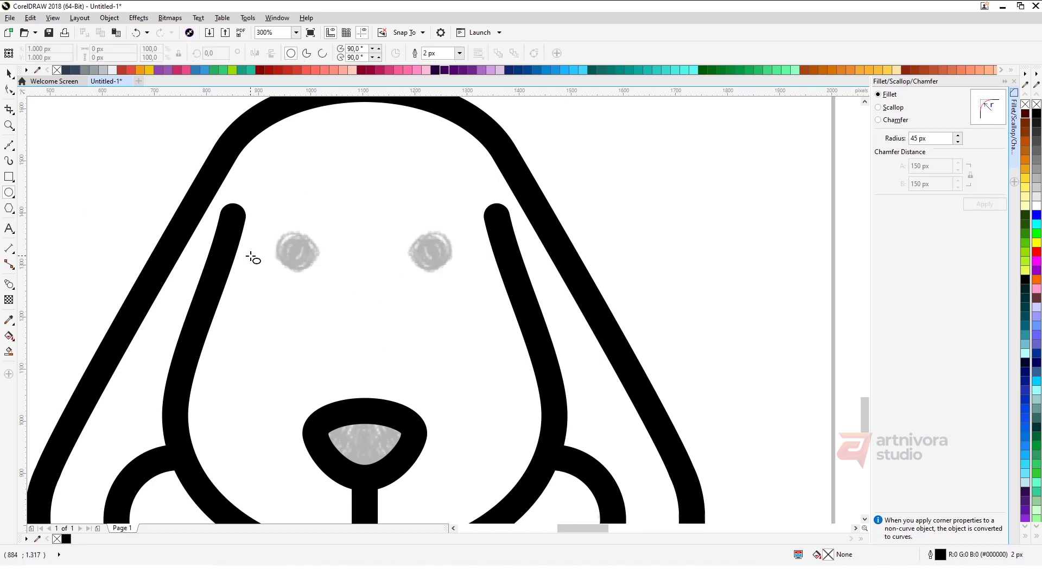
pyautogui.moveTo(287, 233)
pyautogui.mouseDown()
pyautogui.moveTo(315, 274)
pyautogui.moveTo(438, 270)
pyautogui.mouseUp()
pyautogui.press('space')
pyautogui.rightClick(436, 269)
# - Group the two eyes, centre them horizontally on the dog outline and fill them black
pyautogui.keyDown('shift'); pyautogui.click(302, 254); pyautogui.keyUp('shift')
pyautogui.hotkey('ctrl', 'g')
pyautogui.keyDown('shift'); pyautogui.click(534, 356); pyautogui.keyUp('shift')
pyautogui.press('c')
pyautogui.click(1037, 113)
# - Examine the whole dog tracing against the sketch, from the eyes down to the paws
pyautogui.scroll(-5, 448, 225)
pyautogui.scroll(2, 399, 249)
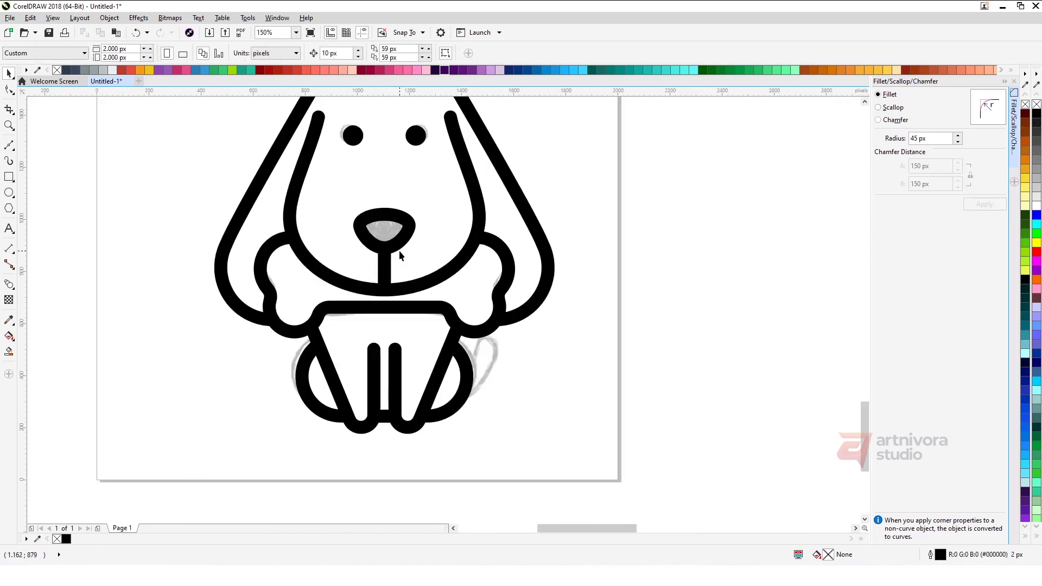
pyautogui.scroll(-2, 399, 250)
pyautogui.scroll(1, 392, 233)
pyautogui.scroll(4, 392, 232)
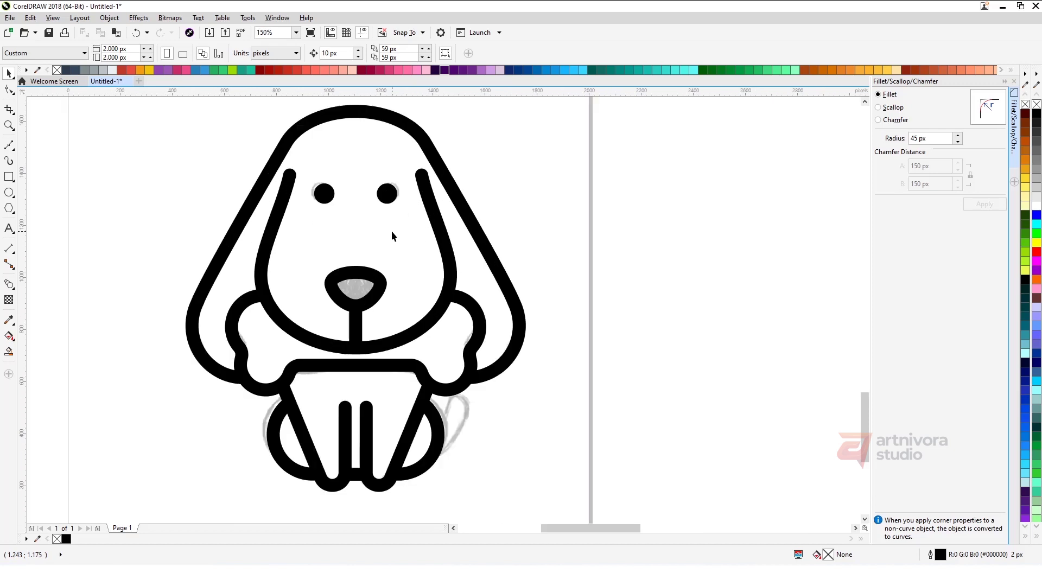
pyautogui.scroll(-2, 391, 231)
pyautogui.scroll(2, 398, 234)
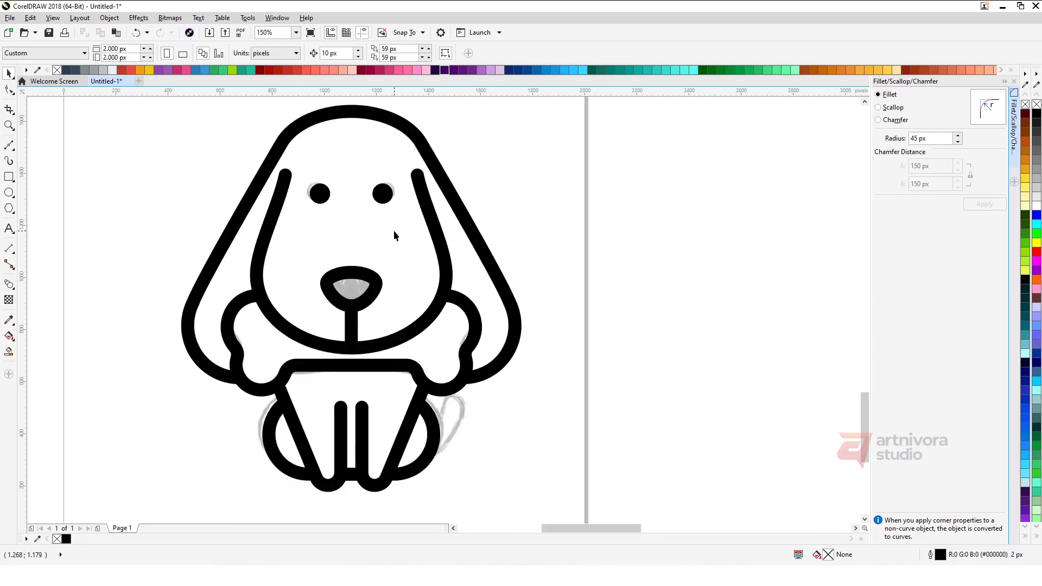
pyautogui.scroll(-2, 347, 242)
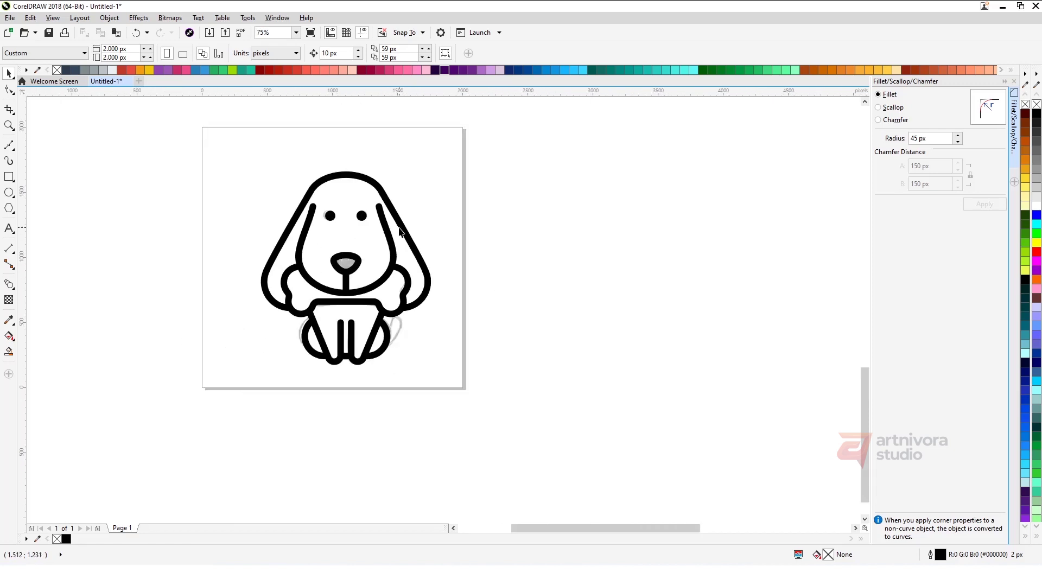
# - Remove the locked reference sketch and centre the dog on the page
pyautogui.click(415, 206)
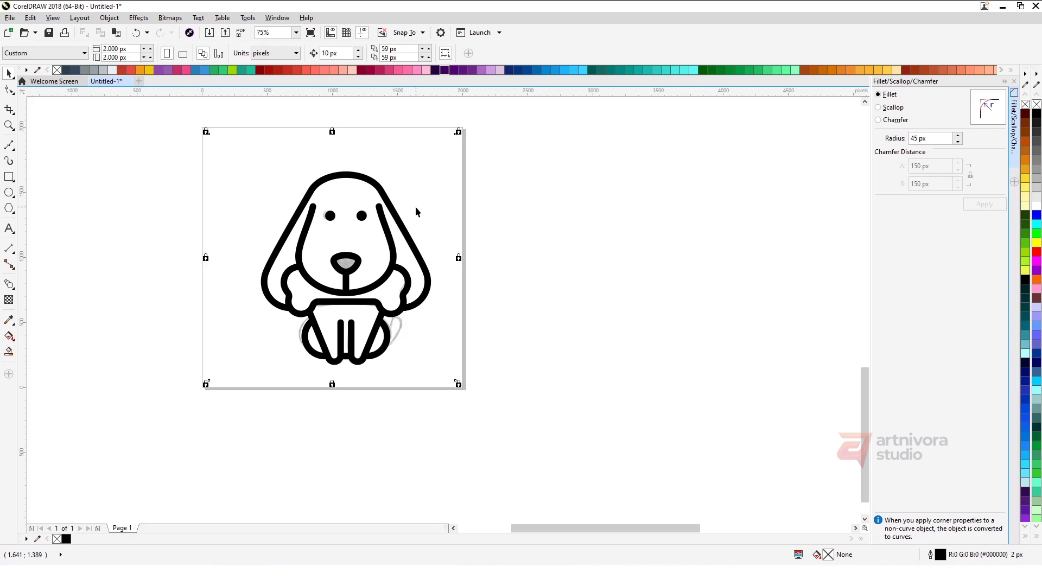
pyautogui.click(458, 255)
pyautogui.scroll(-1, 459, 248)
pyautogui.click(499, 255)
pyautogui.scroll(4, 437, 238)
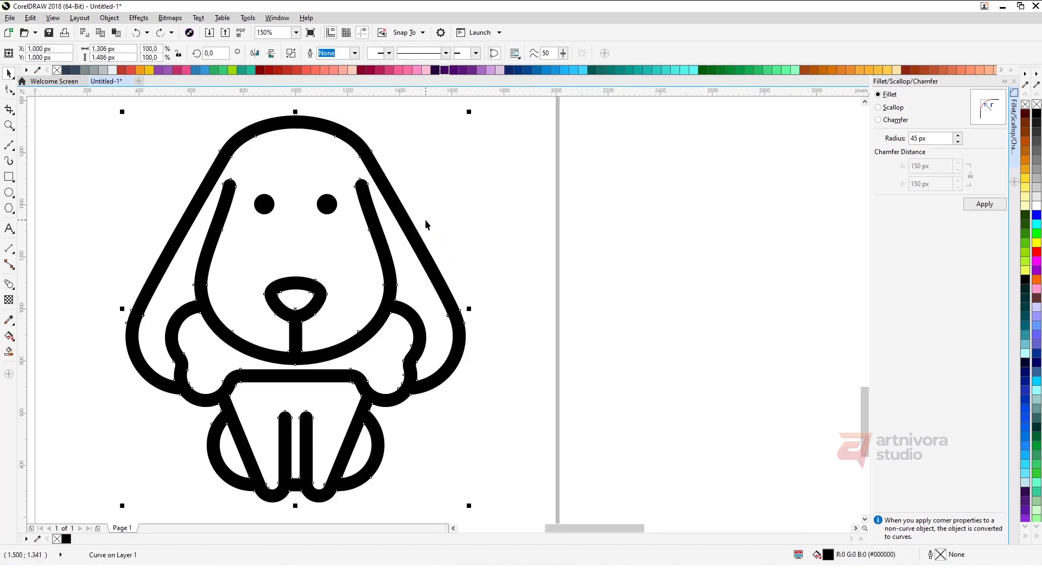
# - Move the pair of eyes off the head to the empty area beside the page
pyautogui.click(336, 205)
pyautogui.moveTo(337, 205); pyautogui.dragTo(693, 205)
pyautogui.click(384, 253)
# - Create filled areas with Smart Fill inside the head, nose, bone, body and both haunches
pyautogui.click(9, 351)
pyautogui.click(235, 258)
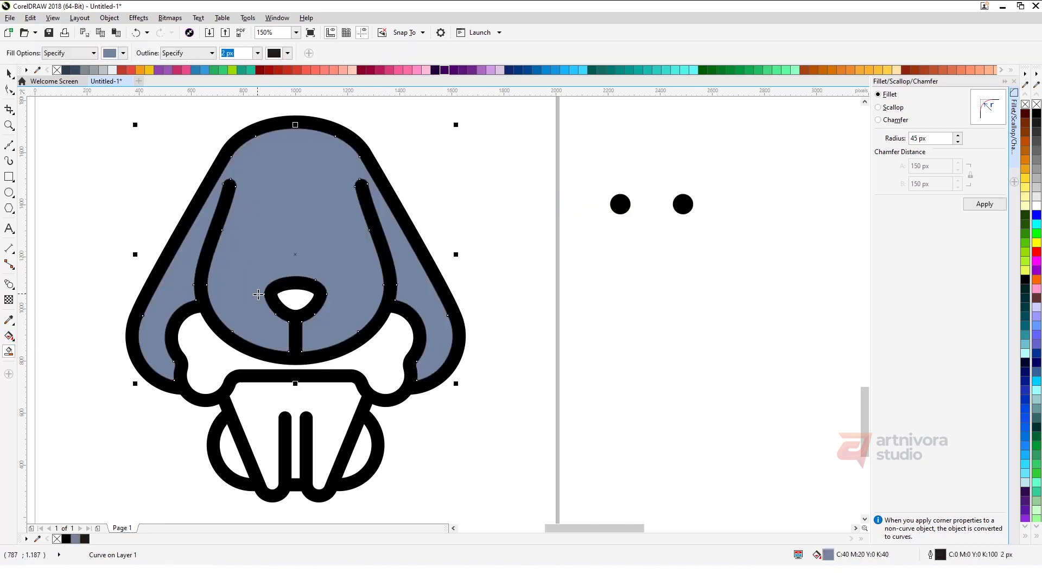
pyautogui.click(207, 355)
pyautogui.click(269, 401)
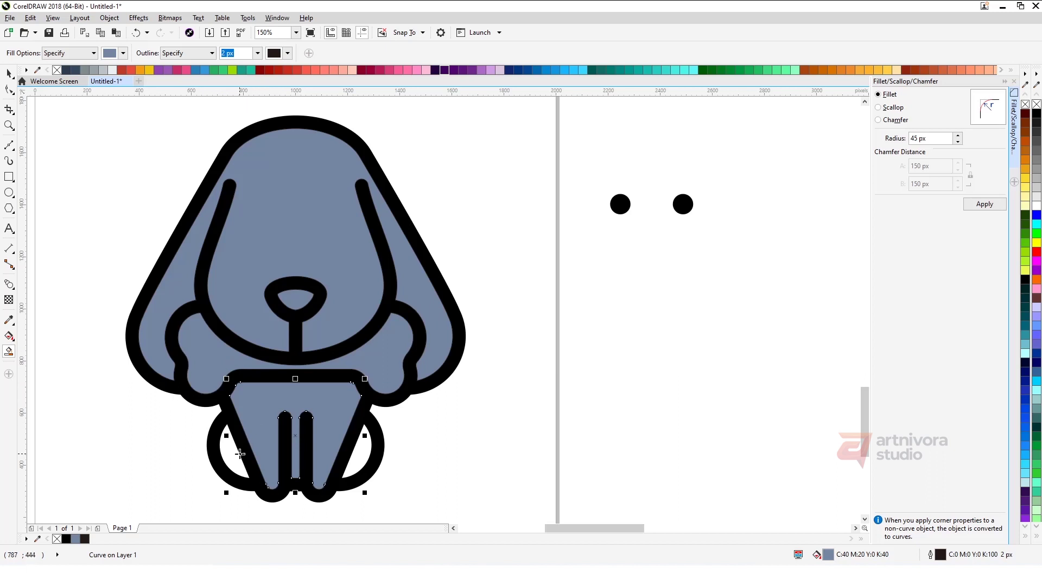
pyautogui.click(233, 456)
pyautogui.click(365, 461)
pyautogui.press('space')
pyautogui.click(485, 393)
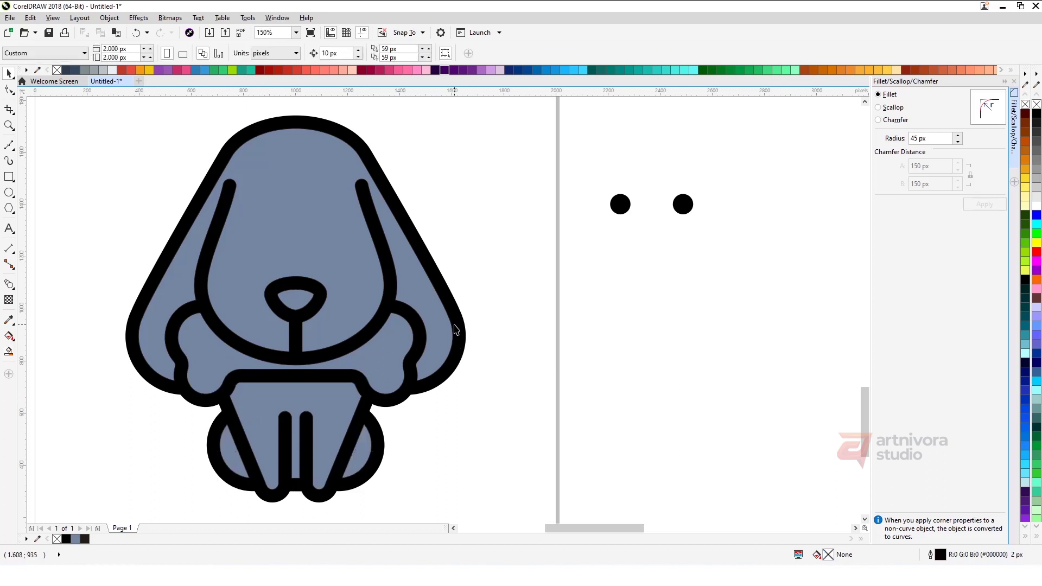
# - Try to break the dog outline apart and weld its pieces into one solid silhouette
pyautogui.click(458, 312)
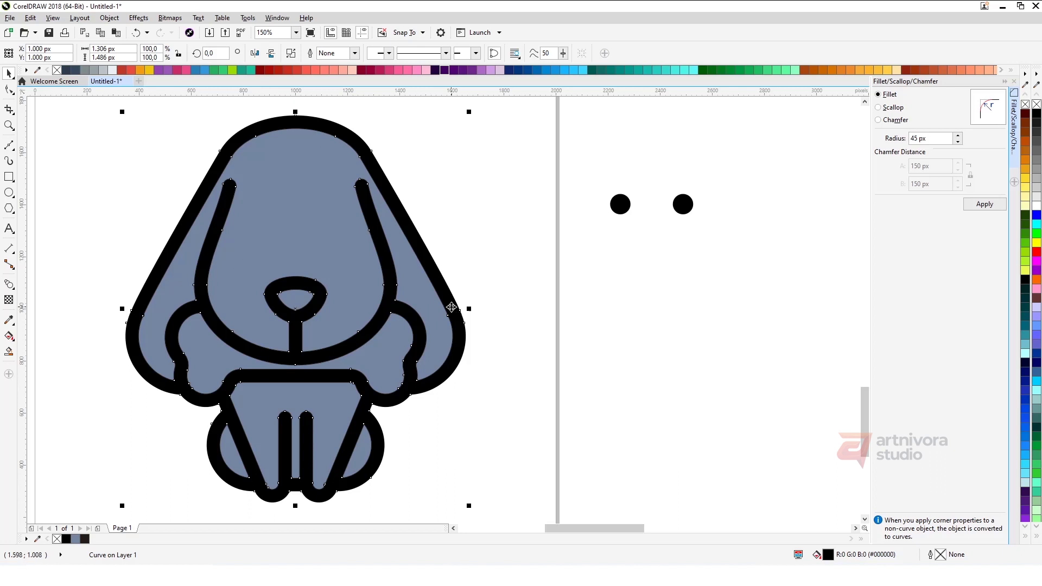
pyautogui.click(289, 56)
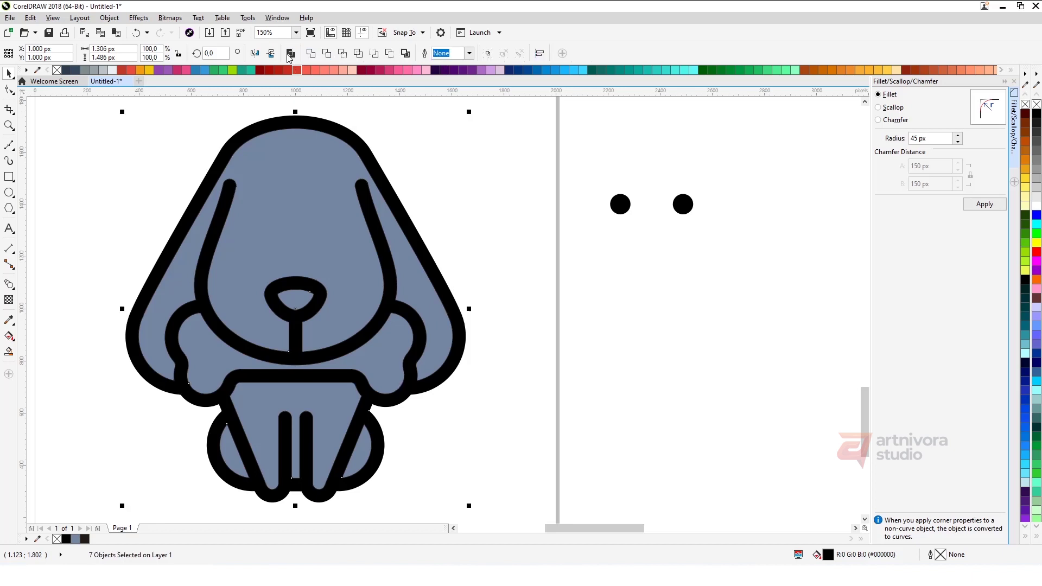
pyautogui.click(309, 54)
pyautogui.moveTo(373, 138); pyautogui.dragTo(759, 144)
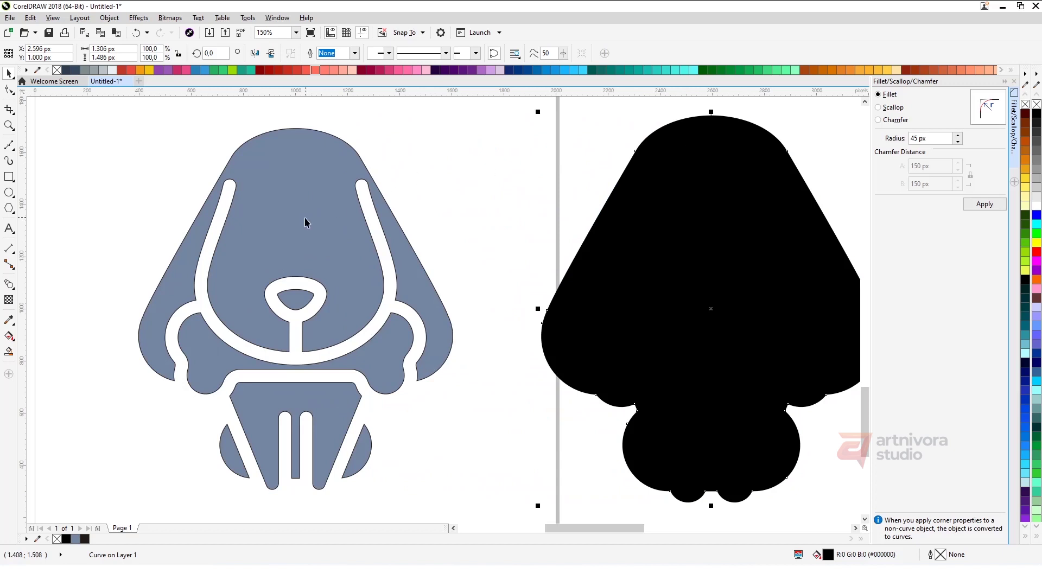
pyautogui.hotkey('ctrl', 'z')
pyautogui.click(489, 207)
# - Select the whole dog and remove the outline from its filled areas
pyautogui.scroll(-2, 286, 215)
pyautogui.moveTo(357, 343); pyautogui.dragTo(395, 390)
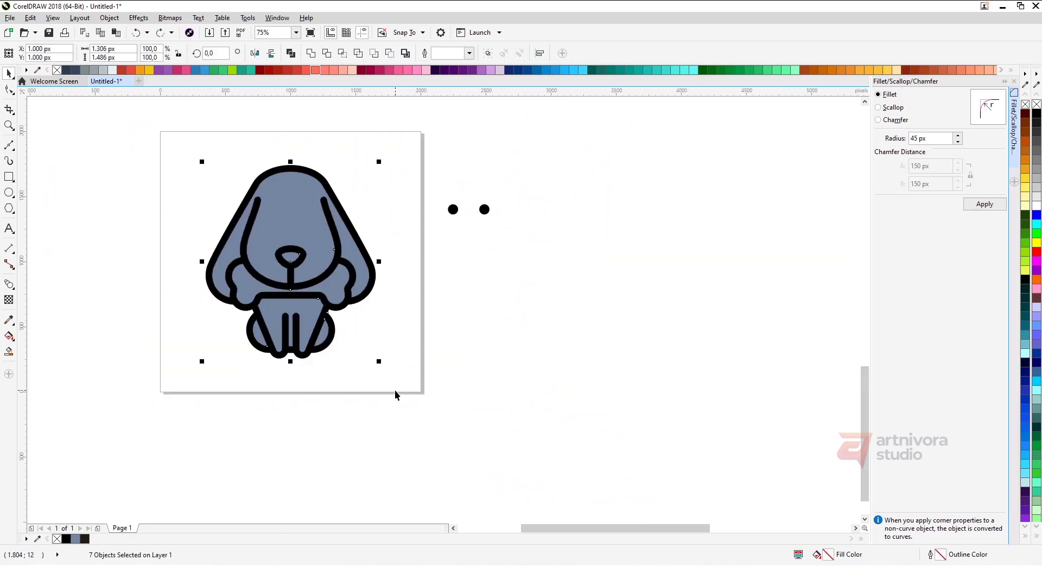
pyautogui.rightClick(1025, 106)
pyautogui.click(132, 191)
# - Place four colour swatches in pale yellow, amber, orange and navy beside the page
pyautogui.scroll(2, 132, 192)
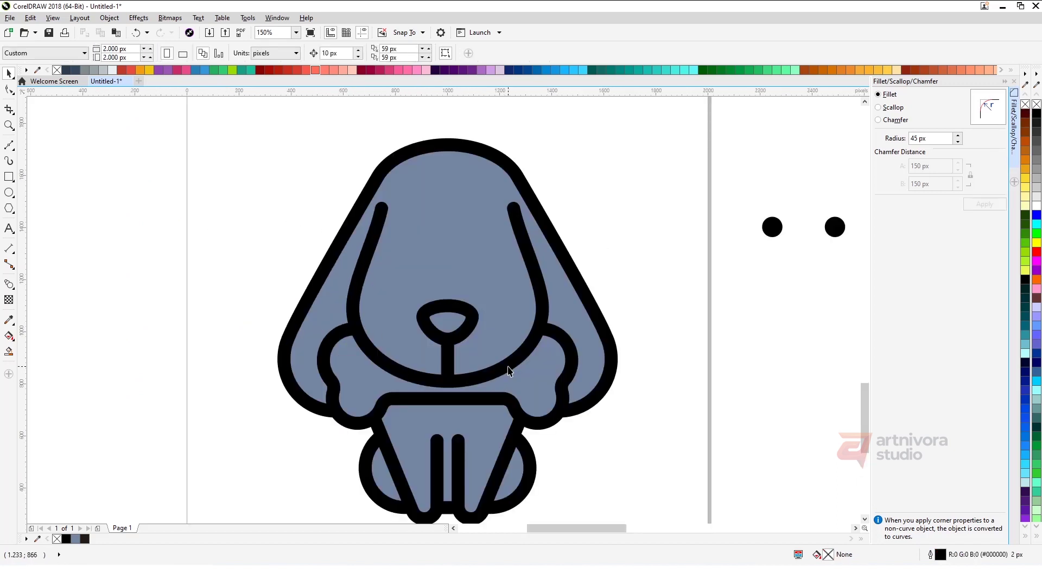
pyautogui.scroll(-6, 445, 315)
pyautogui.moveTo(389, 155); pyautogui.dragTo(376, 390)
pyautogui.press('Escape')
pyautogui.scroll(6, 399, 373)
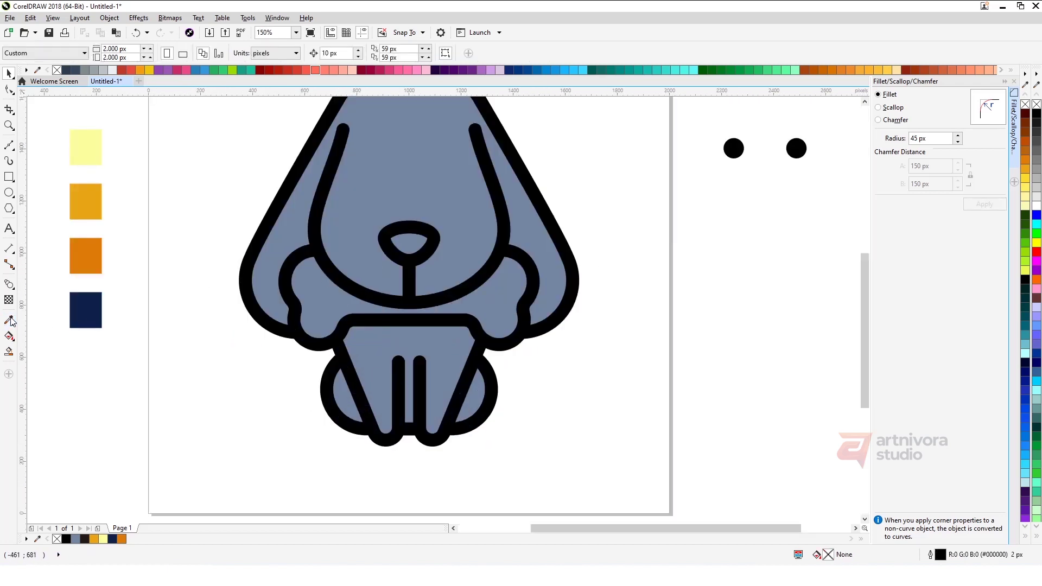
# - Sample the navy swatch with the Color Eyedropper and apply it to the dog's outline shape
pyautogui.click(10, 321)
pyautogui.click(92, 310)
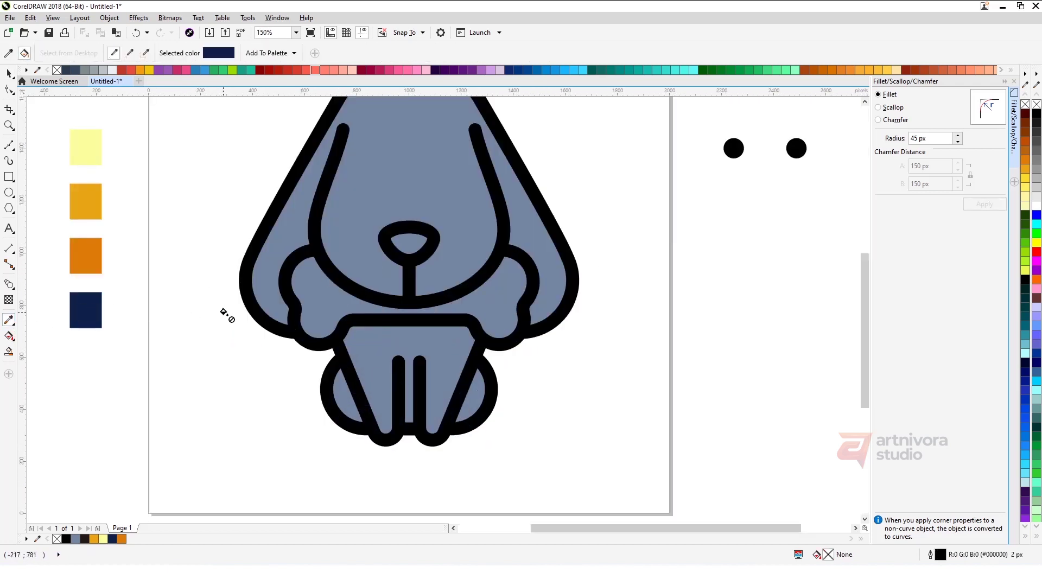
pyautogui.click(249, 304)
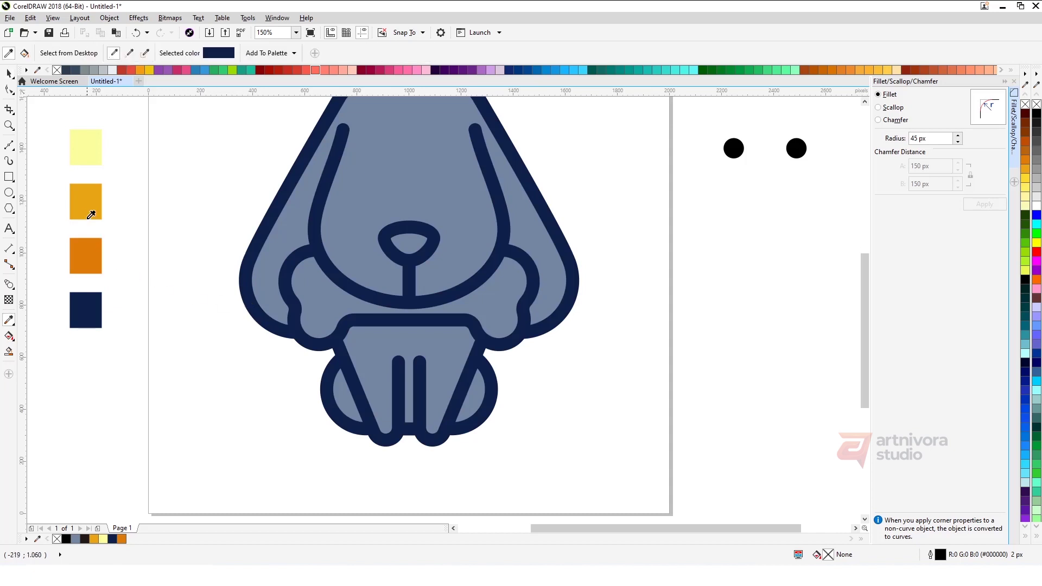
# - Fill the head, body and both haunches with the amber swatch's colour, and the bone with white sampled from the page
pyautogui.click(88, 199)
pyautogui.click(357, 195)
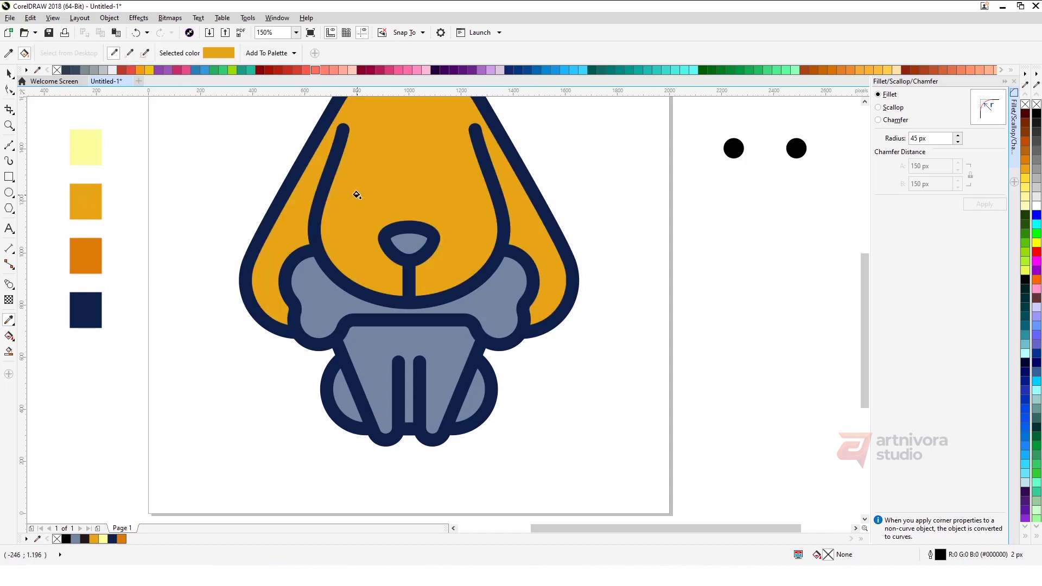
pyautogui.click(369, 362)
pyautogui.click(344, 402)
pyautogui.click(469, 400)
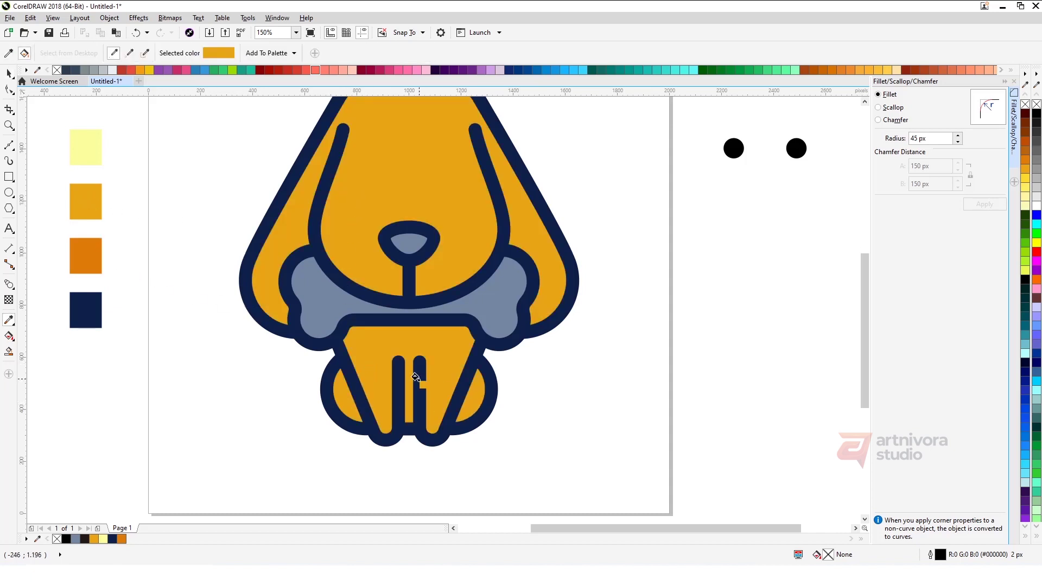
pyautogui.click(182, 260)
pyautogui.click(334, 299)
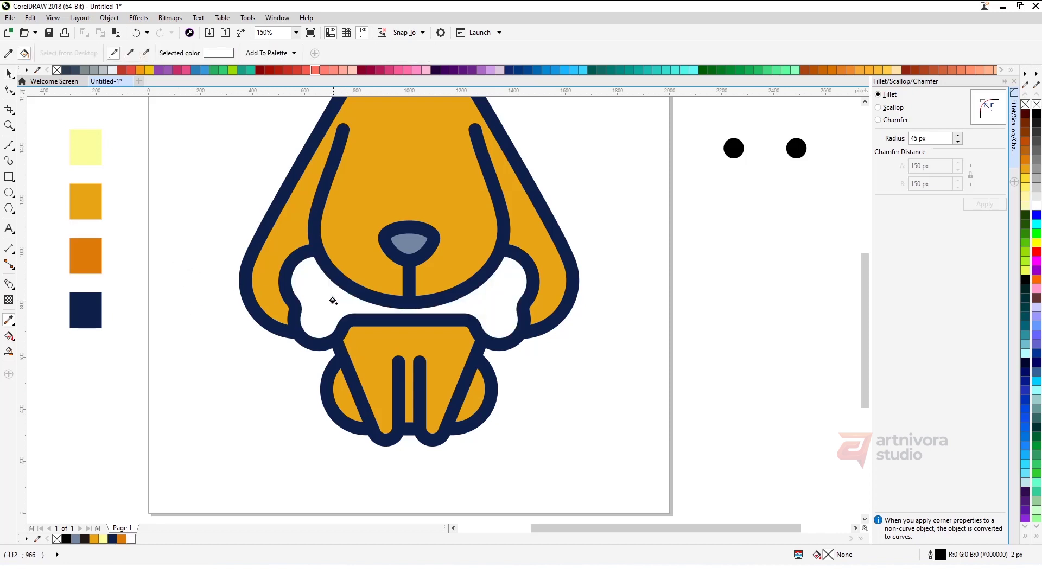
# - Fill the nose's inner highlight shape with the outline's navy and lighten it to a softer navy tone
pyautogui.scroll(-2, 333, 320)
pyautogui.scroll(4, 382, 293)
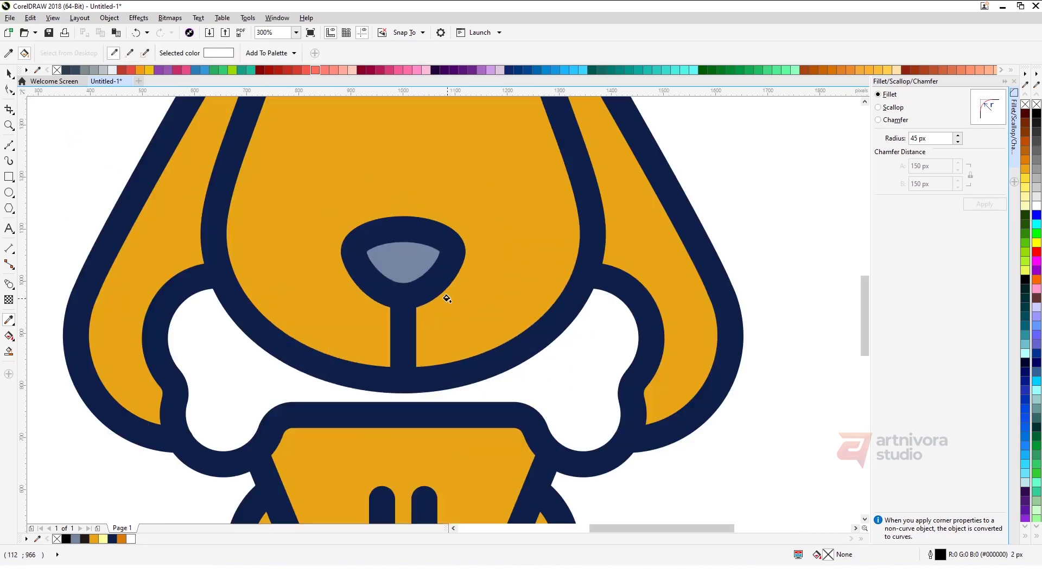
pyautogui.keyDown('shift'); pyautogui.click(449, 275); pyautogui.keyUp('shift')
pyautogui.press('space')
pyautogui.click(395, 264)
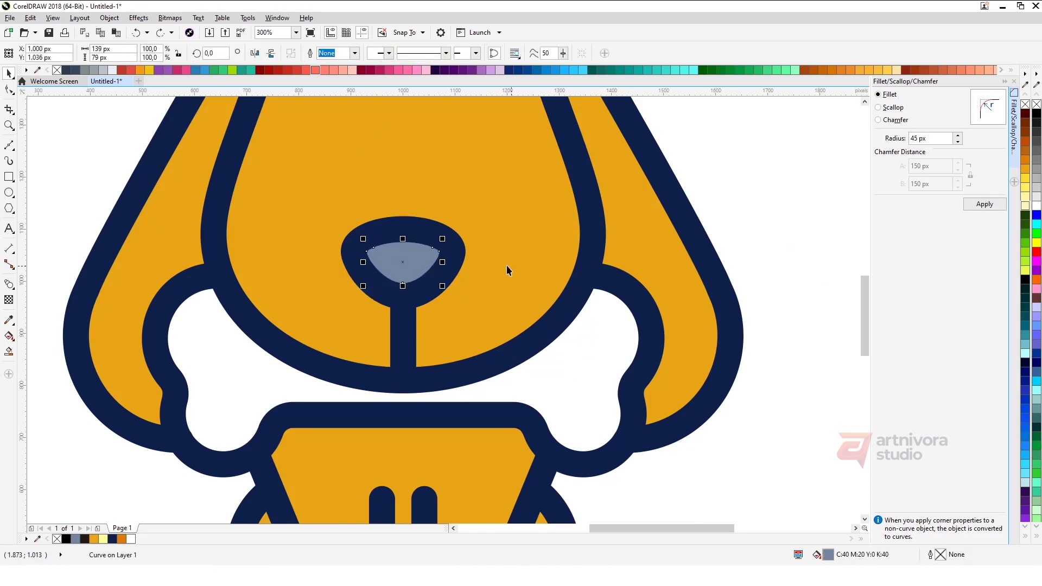
pyautogui.press('space')
pyautogui.click(402, 255)
pyautogui.press('space')
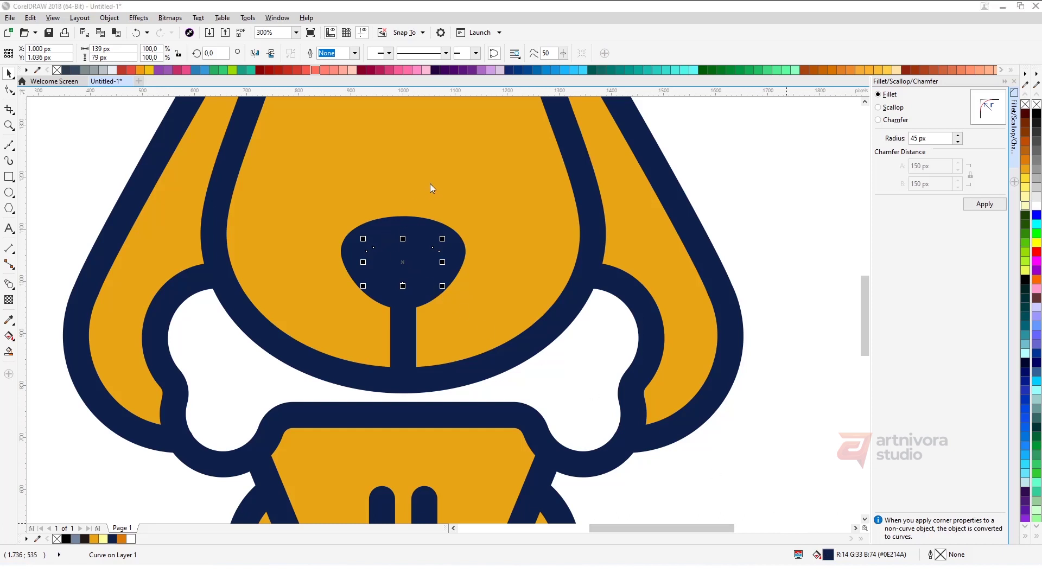
pyautogui.click(655, 307)
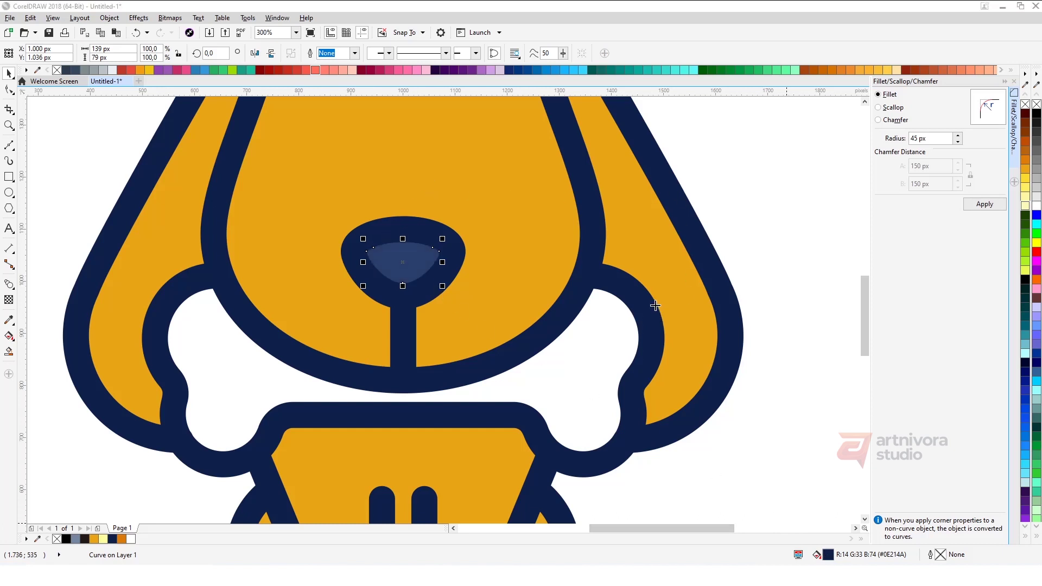
pyautogui.click(890, 385)
# - Centre the grouped pair of black eyes horizontally on the dog's head
pyautogui.scroll(-2, 354, 263)
pyautogui.click(517, 333)
pyautogui.scroll(1, 429, 186)
pyautogui.click(629, 245)
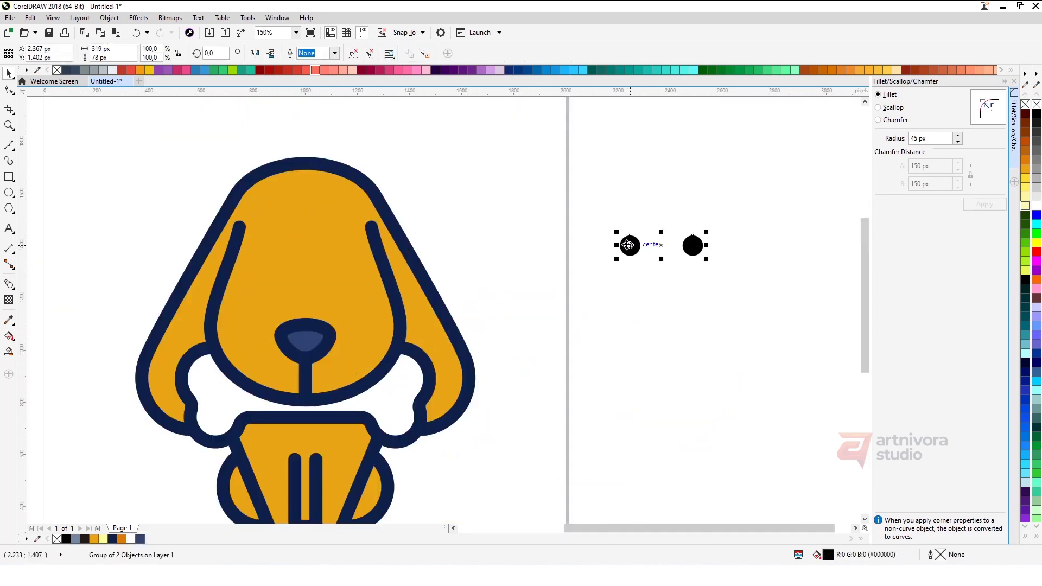
pyautogui.keyDown('shift'); pyautogui.click(346, 262); pyautogui.keyUp('shift')
pyautogui.press('c')
pyautogui.press('Escape')
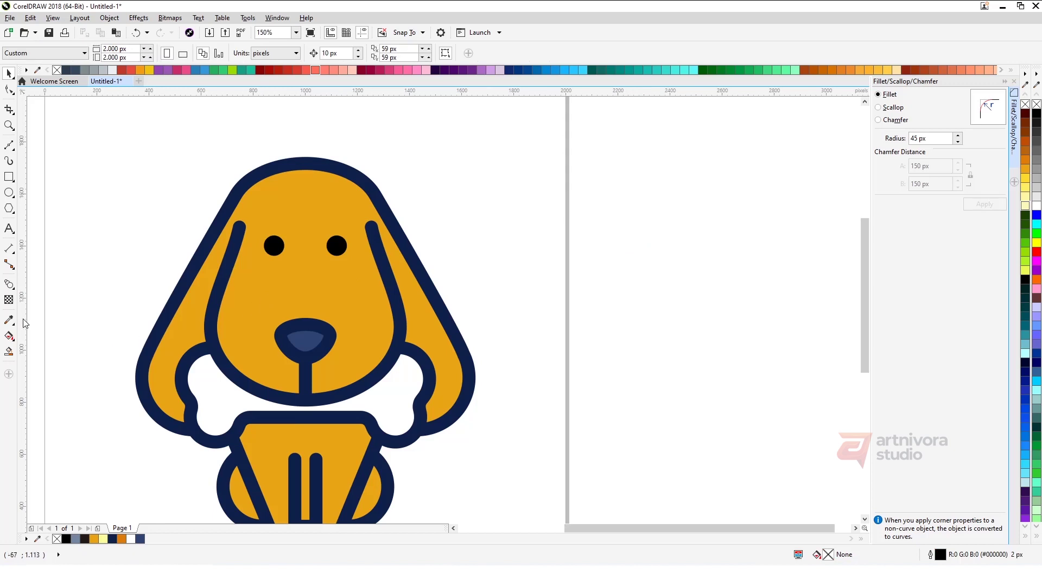
# - Sample the navy outline colour with the Color Eyedropper and apply it to both eyes
pyautogui.click(9, 320)
pyautogui.scroll(2, 217, 223)
pyautogui.click(274, 236)
pyautogui.click(337, 263)
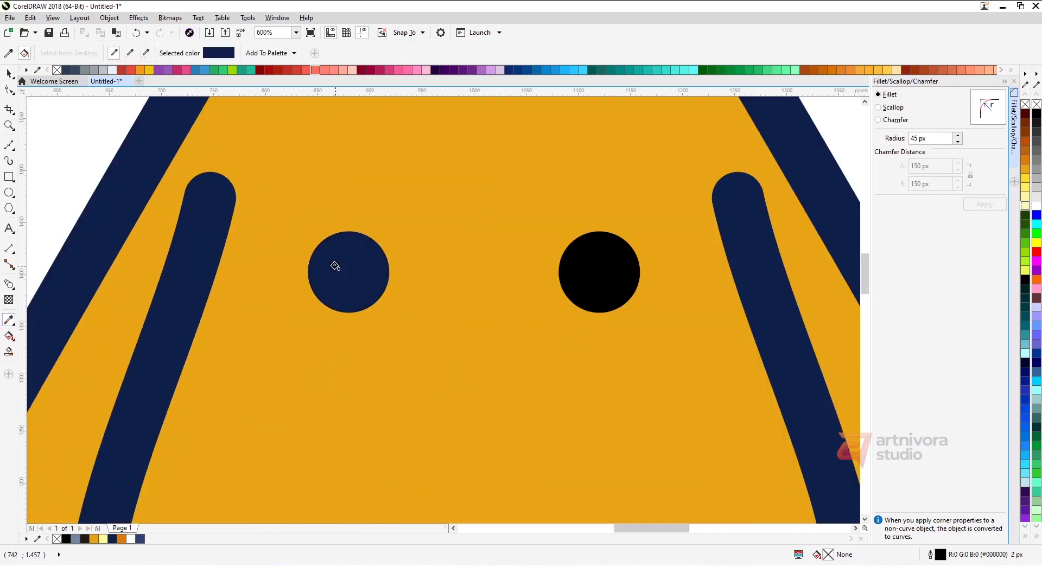
pyautogui.click(469, 270)
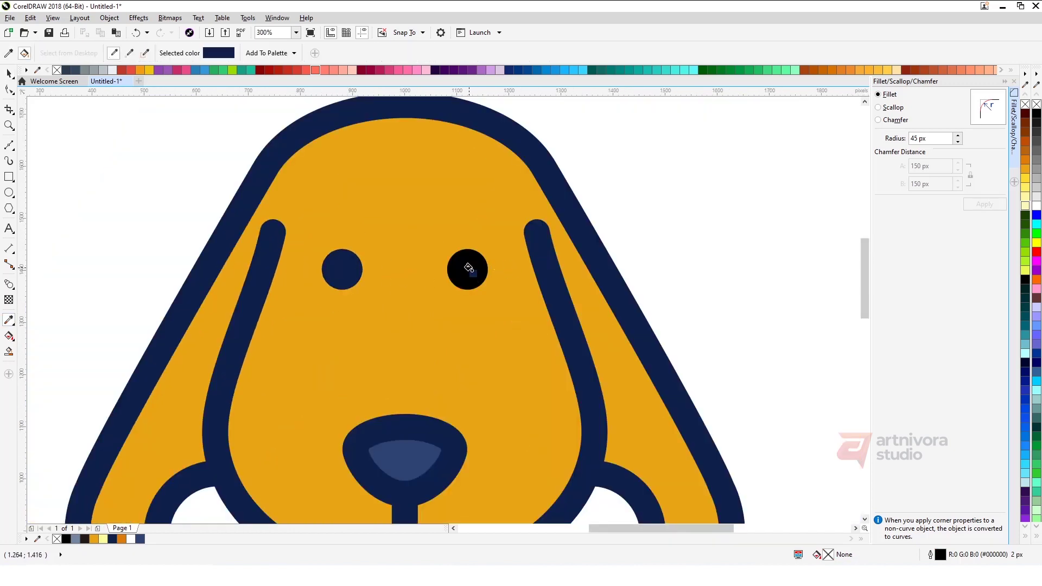
pyautogui.press('space')
pyautogui.click(478, 275)
# - Examine the coloured dog as a whole and up close, checking the eyes and nose
pyautogui.scroll(-6, 507, 279)
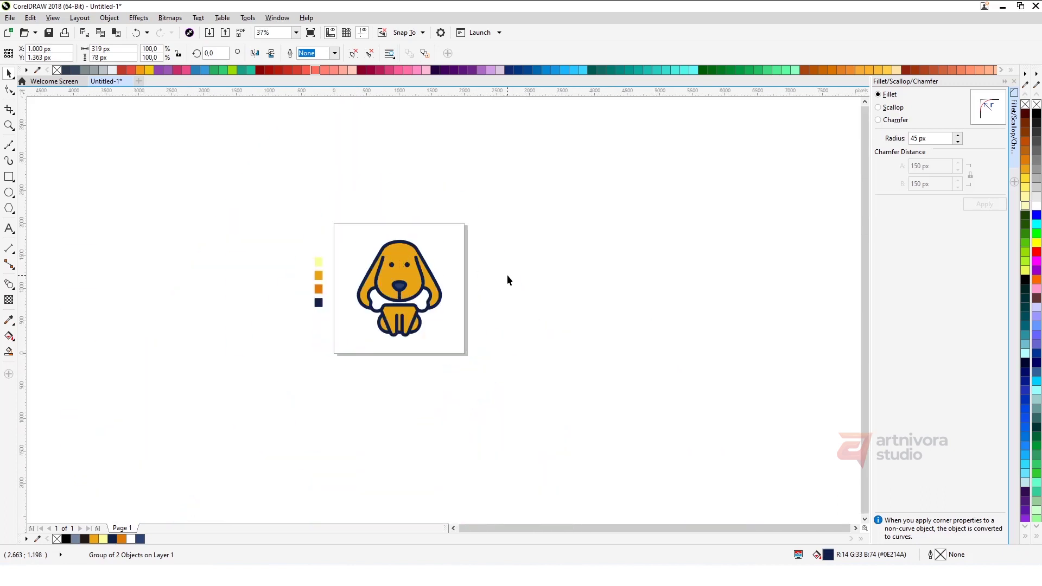
pyautogui.scroll(4, 392, 280)
pyautogui.scroll(-4, 283, 245)
pyautogui.moveTo(251, 205); pyautogui.dragTo(201, 303)
pyautogui.click(196, 268)
pyautogui.scroll(3, 332, 251)
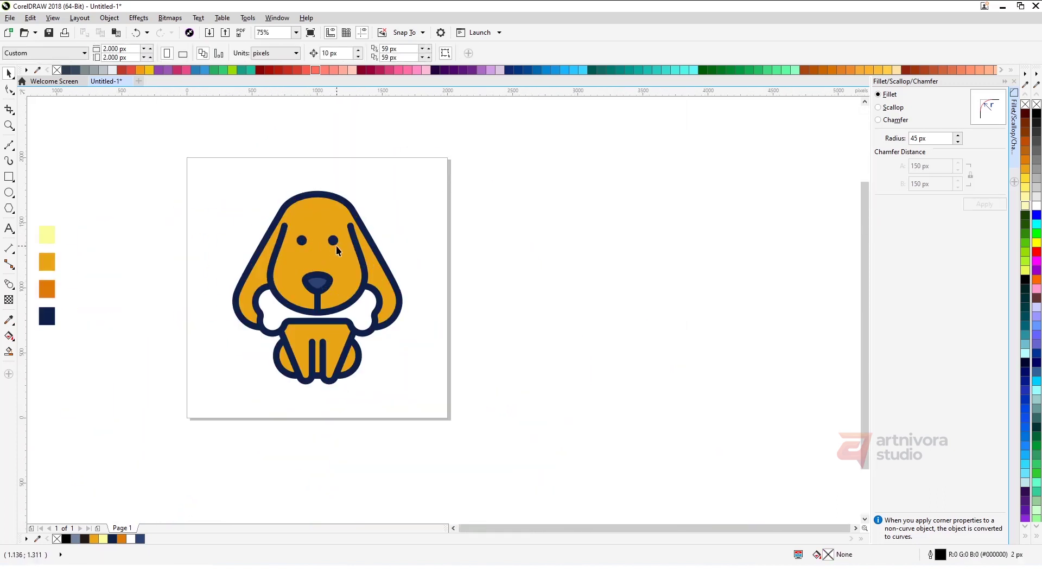
pyautogui.scroll(-3, 461, 277)
pyautogui.scroll(6, 359, 252)
pyautogui.scroll(-6, 350, 253)
pyautogui.scroll(9, 363, 233)
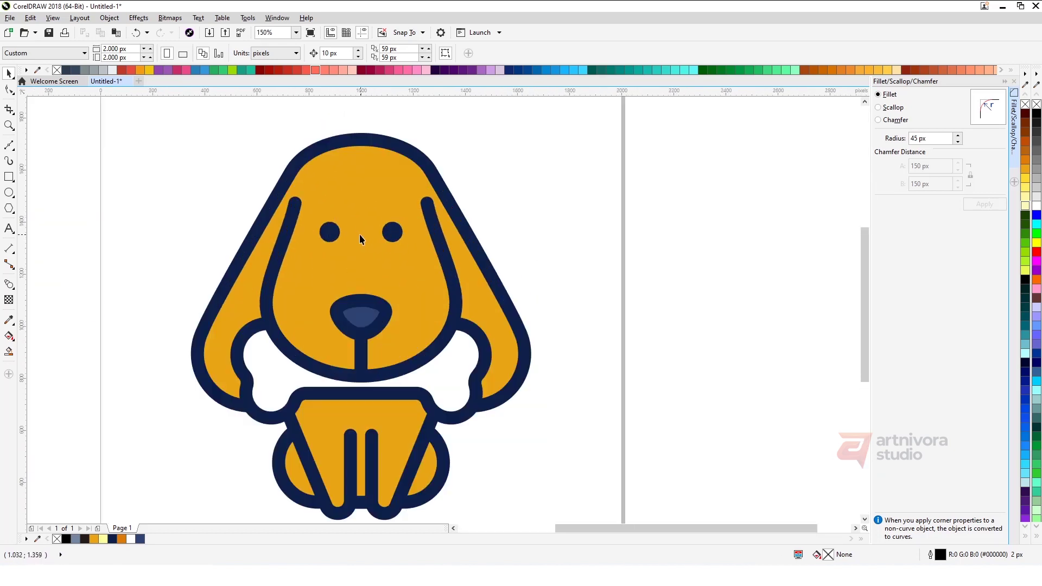
# - Draw a guide rectangle about 730 by 1,070 px with its left edge on the dog's vertical centre line
pyautogui.click(11, 181)
pyautogui.scroll(-1, 255, 222)
pyautogui.click(319, 146)
pyautogui.moveTo(311, 139); pyautogui.dragTo(501, 418)
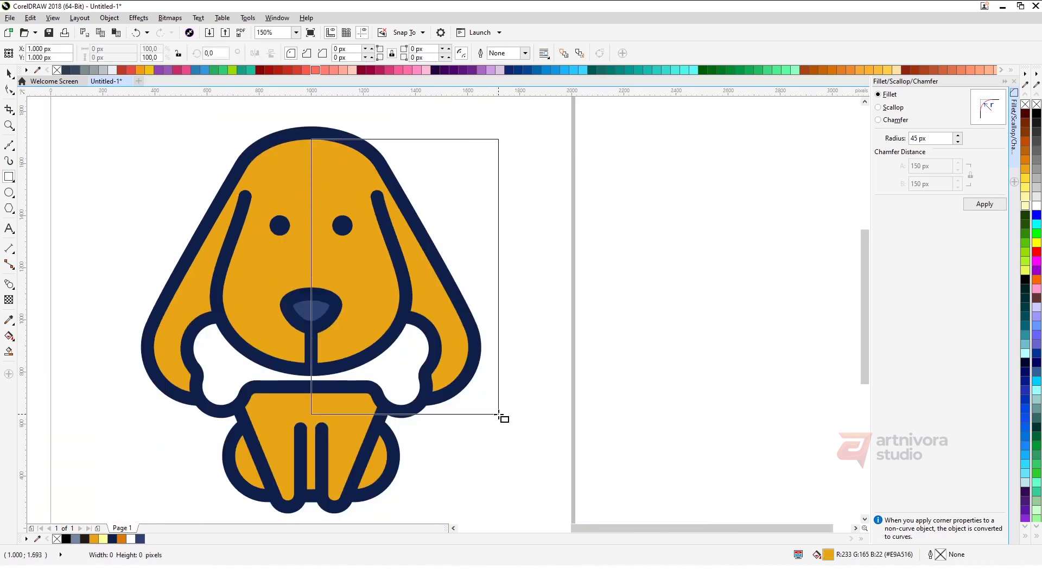
pyautogui.click(9, 145)
pyautogui.scroll(2, 261, 247)
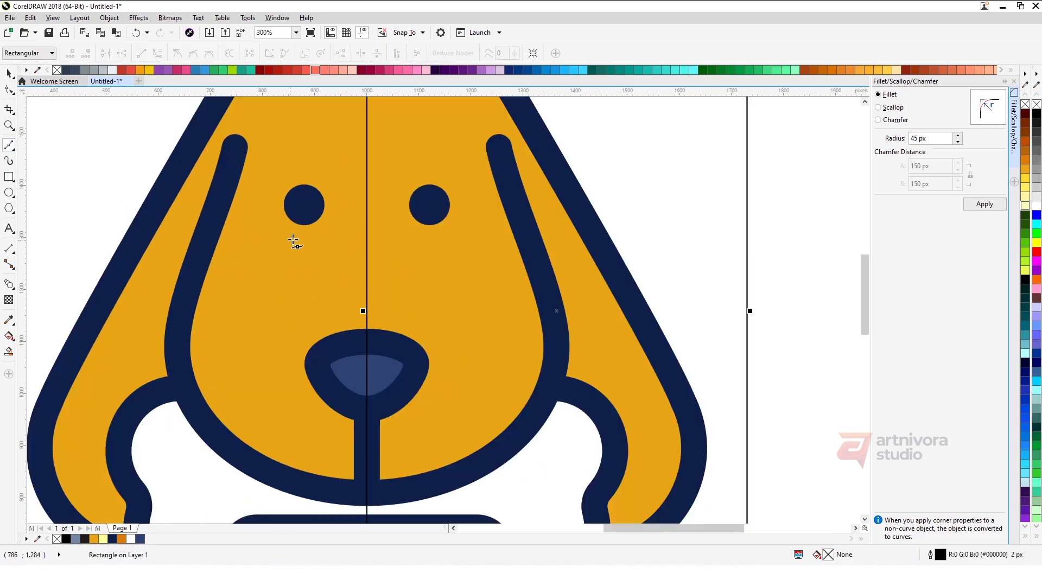
pyautogui.click(366, 216)
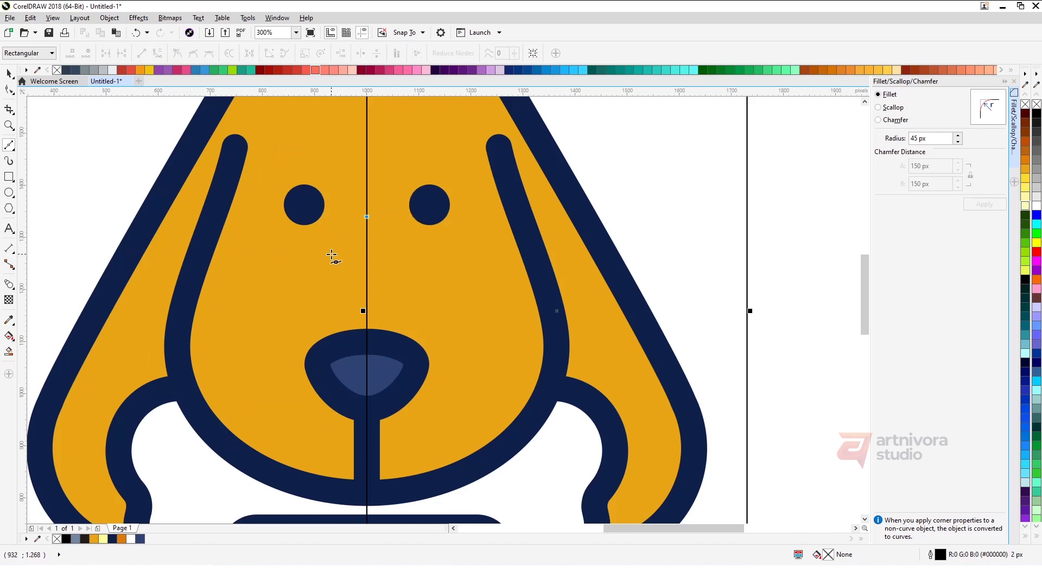
pyautogui.moveTo(273, 291); pyautogui.dragTo(194, 333)
pyautogui.moveTo(199, 392); pyautogui.dragTo(208, 441)
pyautogui.hotkey('ctrl', 'z')
pyautogui.hotkey('ctrl', 'z')
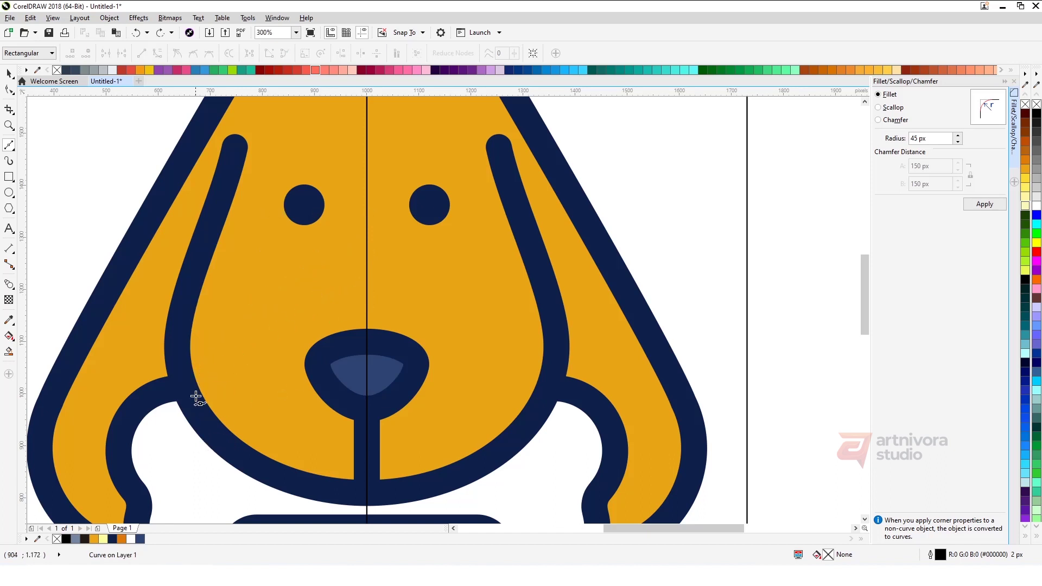
# - Draw a closed half-muzzle curve from the left cheek up to the centre line between the eyes, down to the chin and back
pyautogui.click(191, 338)
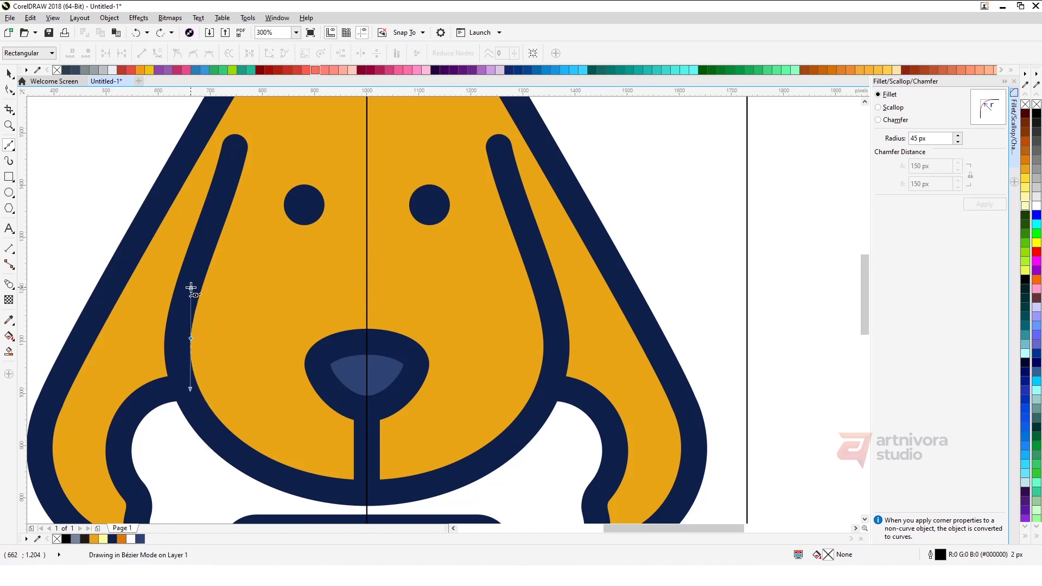
pyautogui.moveTo(367, 229); pyautogui.dragTo(416, 190)
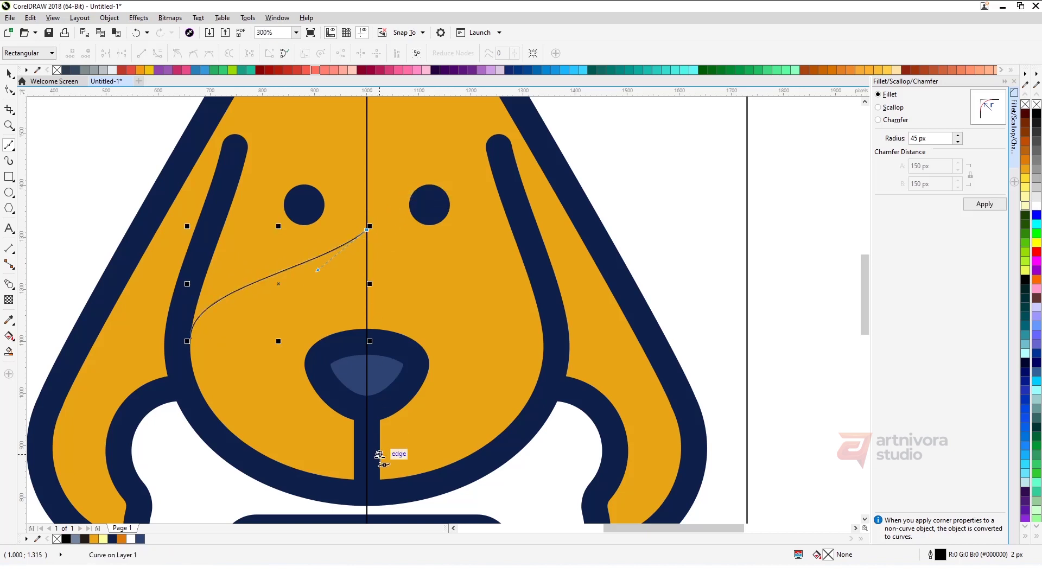
pyautogui.click(368, 500)
pyautogui.moveTo(190, 338); pyautogui.dragTo(148, 481)
# - Intersect the half-muzzle curve with the head shape, fill the overlap white and delete the drawn curve
pyautogui.press('space')
pyautogui.keyDown('shift'); pyautogui.click(259, 201); pyautogui.keyUp('shift')
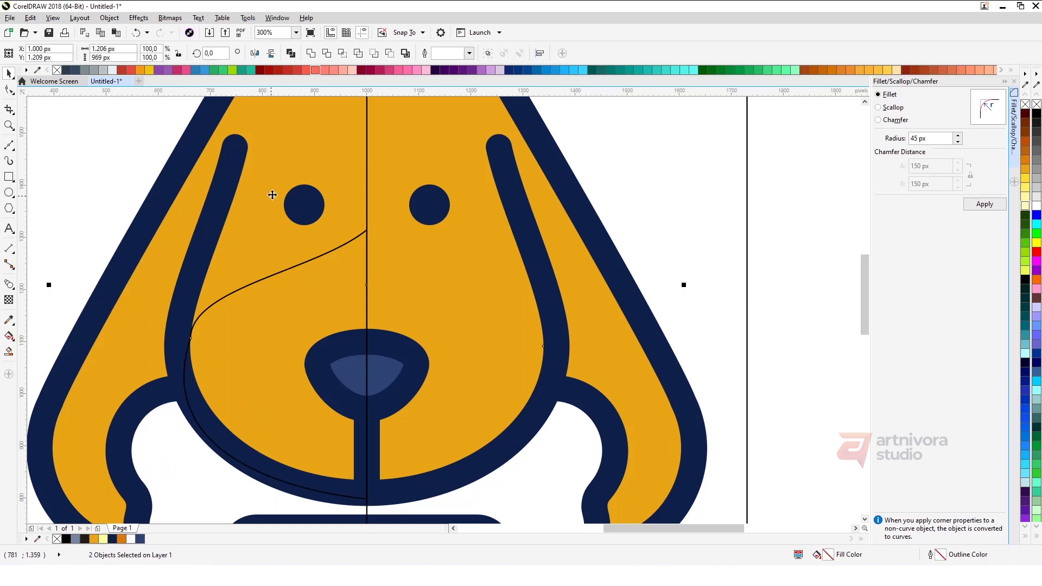
pyautogui.click(343, 55)
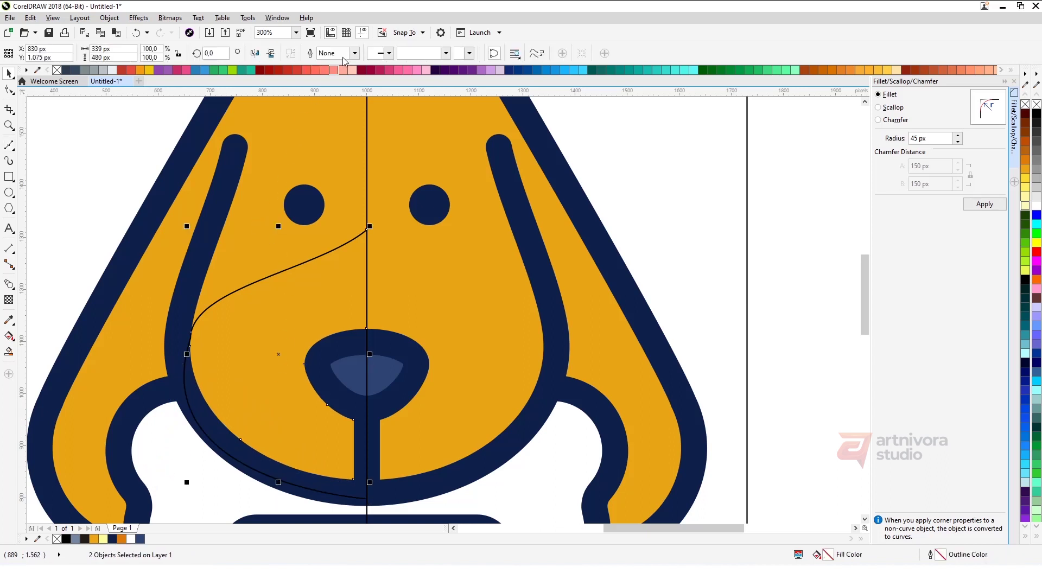
pyautogui.click(130, 539)
pyautogui.click(213, 435)
pyautogui.press('Delete')
# - Mirror a copy of the white half-muzzle to the right side of the face and weld the two halves together
pyautogui.click(268, 376)
pyautogui.moveTo(186, 352); pyautogui.dragTo(547, 354)
pyautogui.keyDown('shift'); pyautogui.click(320, 283); pyautogui.keyUp('shift')
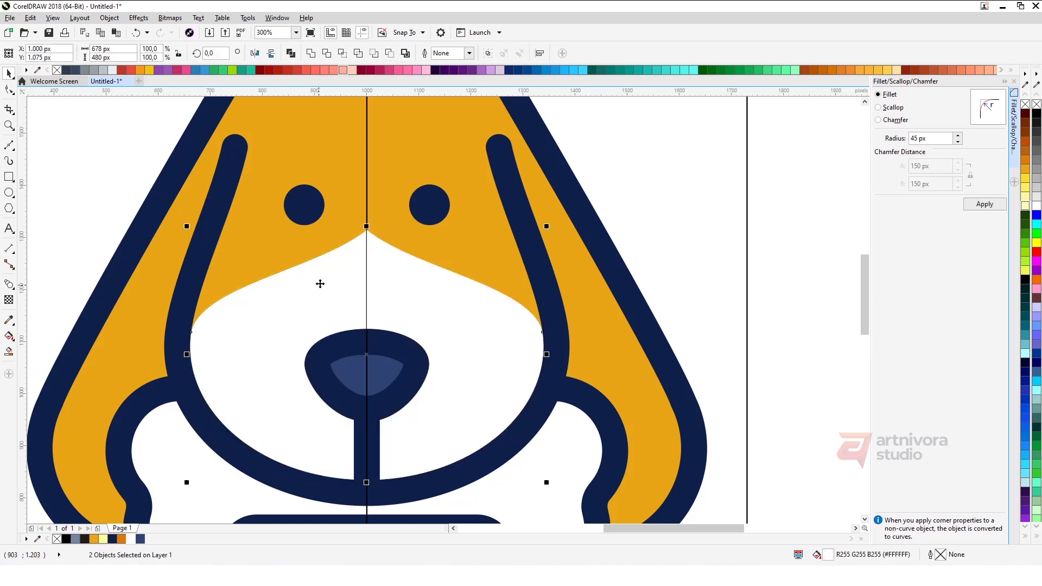
pyautogui.click(311, 52)
# - Delete the guide rectangle over the right half of the dog
pyautogui.press('F3')
pyautogui.click(526, 173)
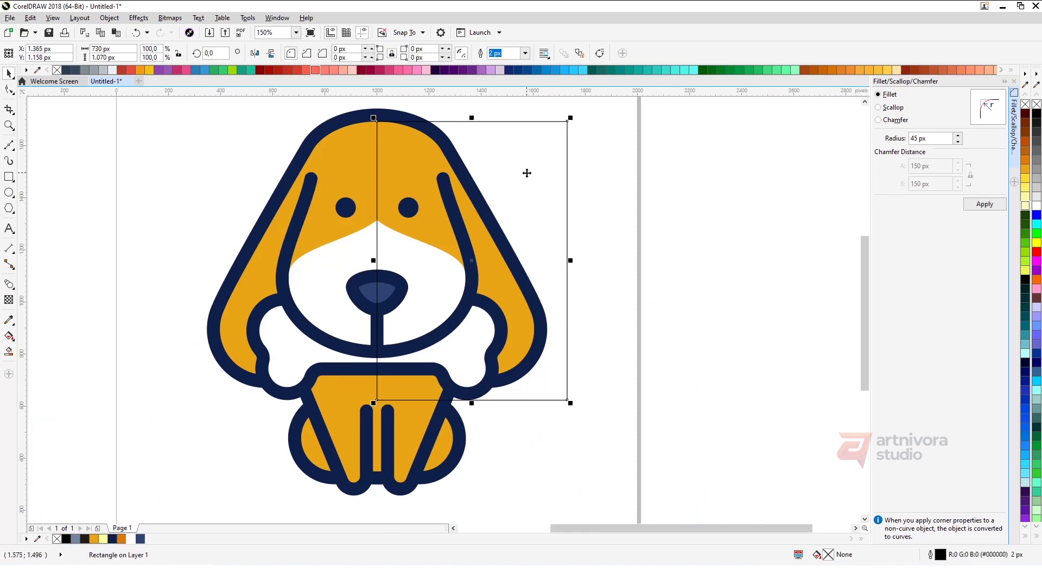
pyautogui.press('Delete')
# - Copy the amber head shape slightly upward and give the copy no fill and a black outline
pyautogui.scroll(-2, 435, 211)
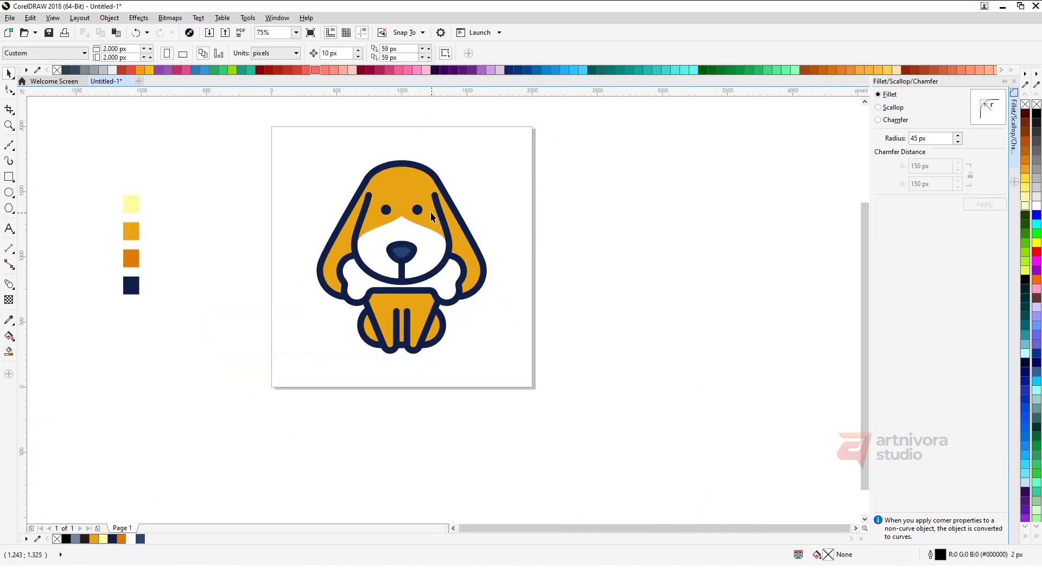
pyautogui.scroll(2, 412, 221)
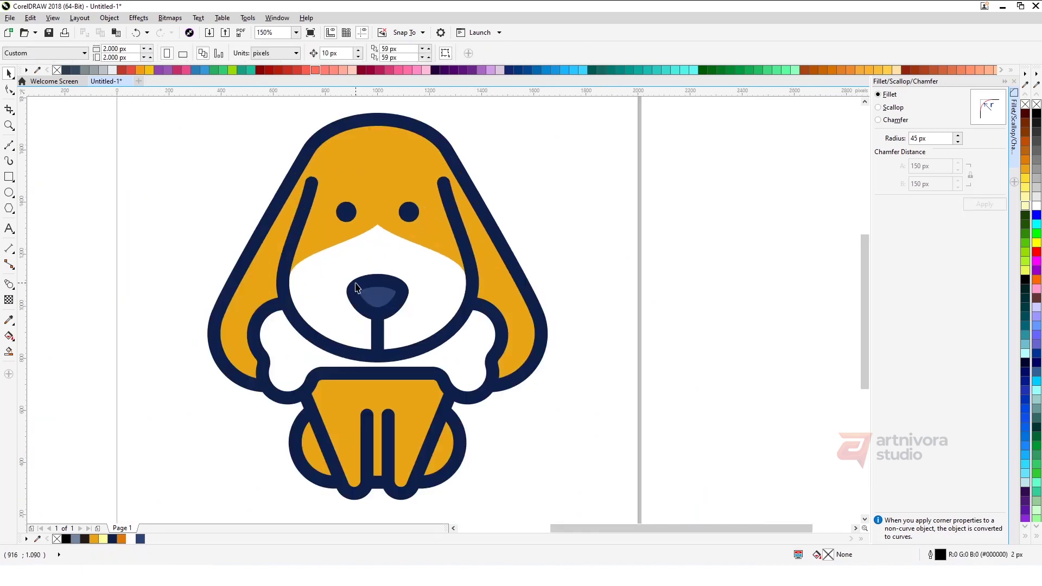
pyautogui.scroll(1, 353, 342)
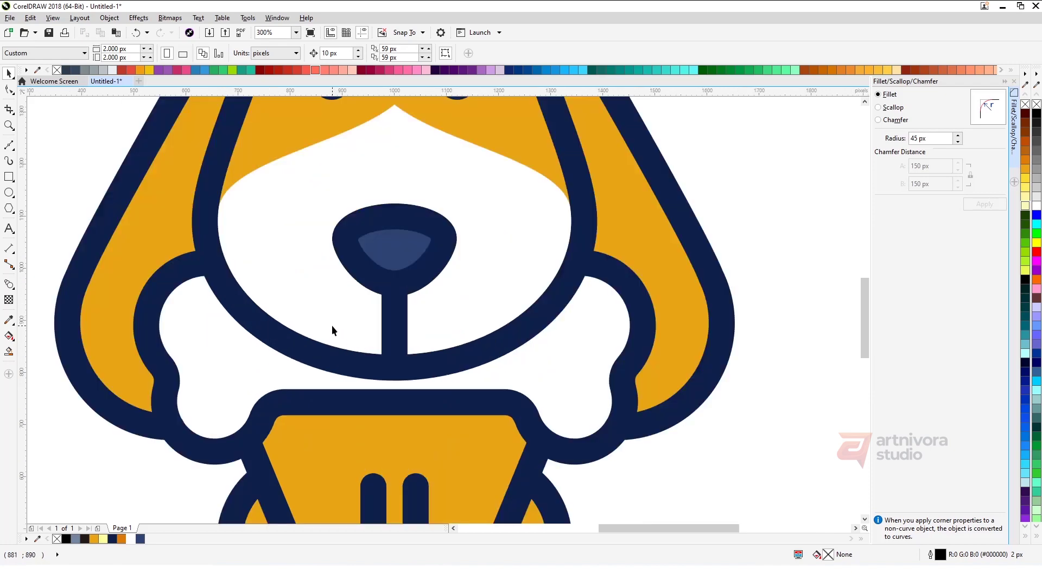
pyautogui.scroll(-3, 331, 325)
pyautogui.scroll(2, 371, 308)
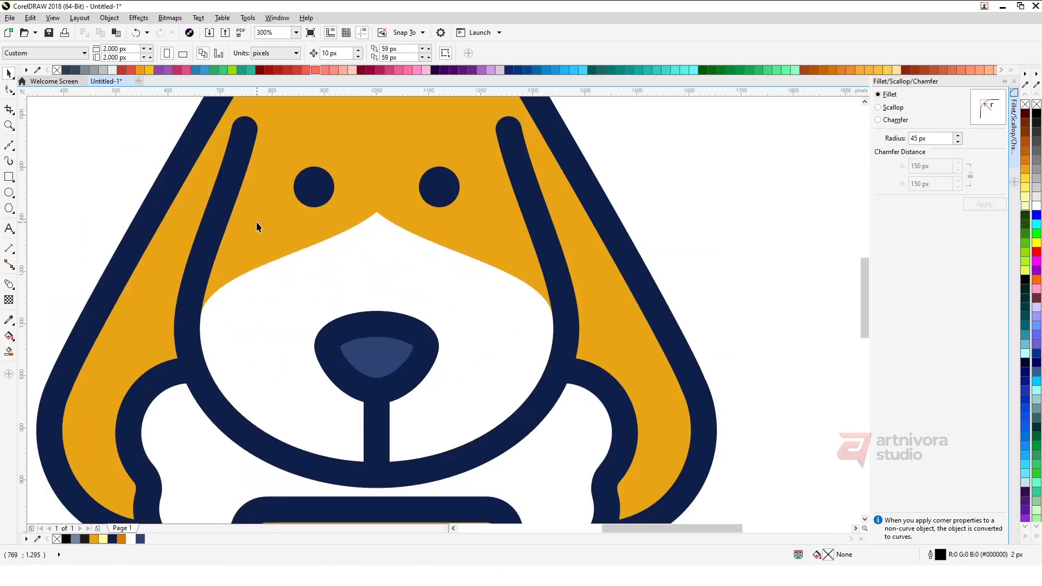
pyautogui.click(261, 228)
pyautogui.moveTo(494, 250); pyautogui.dragTo(488, 206)
pyautogui.rightClick(1036, 113)
pyautogui.click(1036, 104)
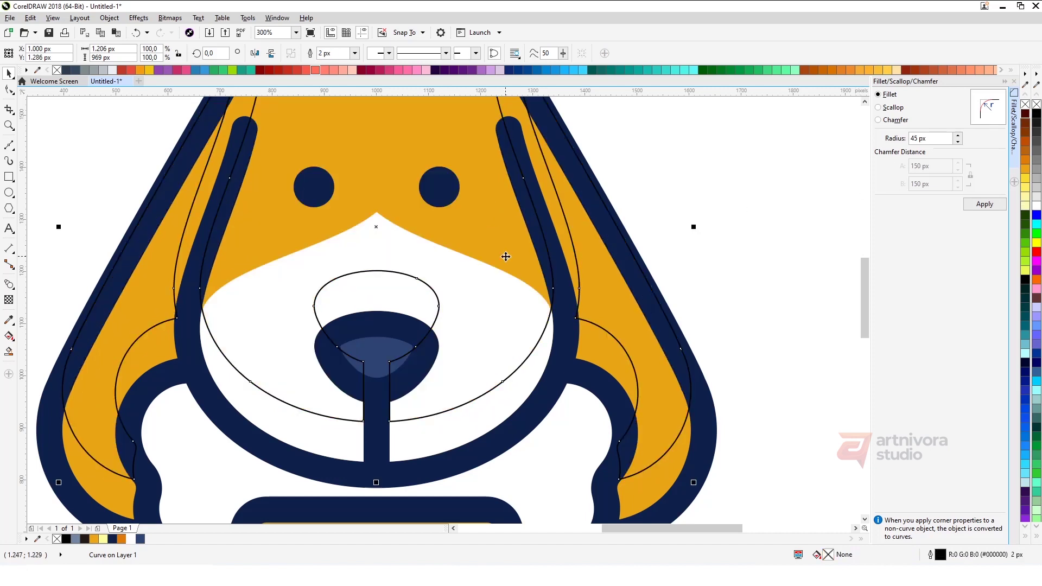
# - Create crescent shapes along both sides of the lower muzzle with Smart Fill and delete the outlined head copy
pyautogui.click(9, 351)
pyautogui.click(263, 411)
pyautogui.click(463, 423)
pyautogui.press('space')
pyautogui.click(544, 236)
pyautogui.press('Delete')
# - Fill both muzzle crescents with light grey (#CCCCCC) and remove their outline
pyautogui.click(473, 412)
pyautogui.keyDown('shift'); pyautogui.click(310, 432); pyautogui.keyUp('shift')
pyautogui.click(1037, 187)
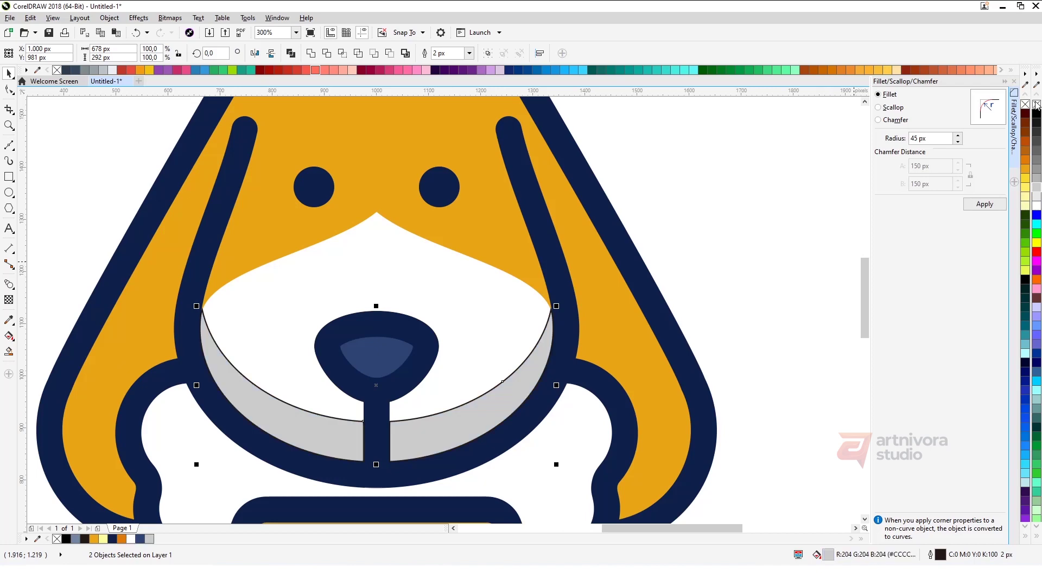
pyautogui.rightClick(1036, 104)
pyautogui.click(740, 185)
# - Draw an ellipse about 860 by 518 px around the muzzle, centred horizontally and reaching just below the chin over the bone
pyautogui.scroll(-3, 505, 298)
pyautogui.scroll(7, 406, 286)
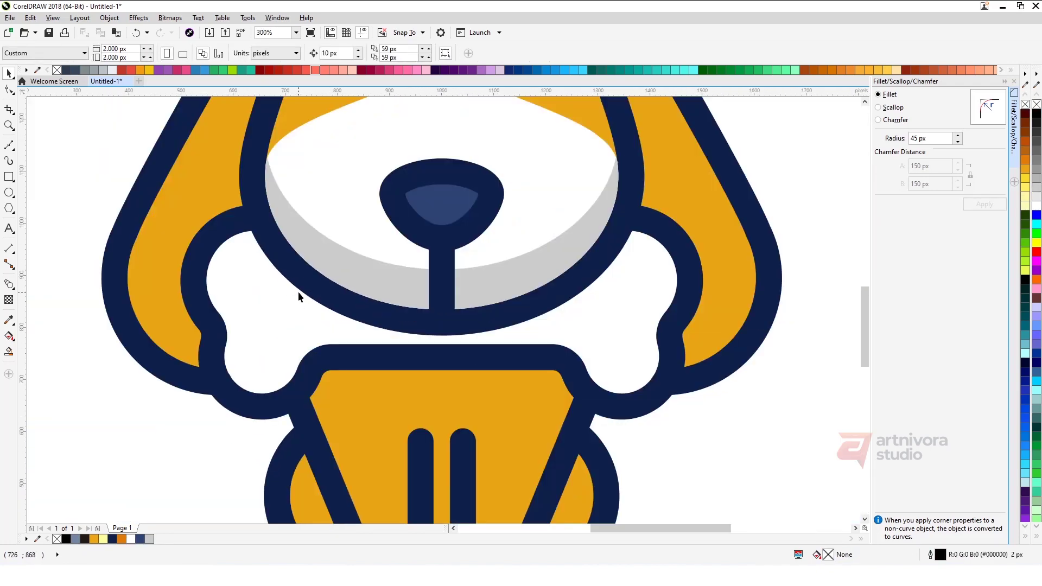
pyautogui.moveTo(180, 134); pyautogui.dragTo(645, 403)
pyautogui.press('space')
pyautogui.keyDown('shift'); pyautogui.click(648, 404); pyautogui.keyUp('shift')
pyautogui.press('c')
pyautogui.click(761, 425)
pyautogui.moveTo(649, 329); pyautogui.dragTo(590, 266)
pyautogui.moveTo(679, 206); pyautogui.dragTo(671, 206)
pyautogui.moveTo(635, 269); pyautogui.dragTo(635, 276)
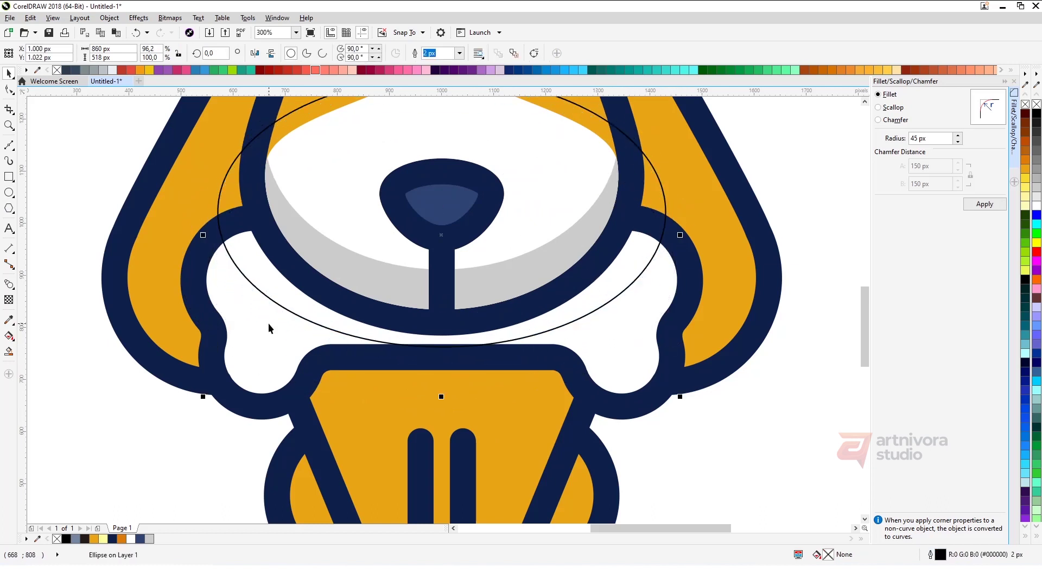
# - Intersect the ellipse with the white bone, fill the overlap light grey as a shadow and delete the ellipse
pyautogui.keyDown('shift'); pyautogui.click(269, 328); pyautogui.keyUp('shift')
pyautogui.click(342, 53)
pyautogui.click(1036, 187)
pyautogui.click(662, 188)
pyautogui.press('Delete')
# - Place an unfilled, black-outlined copy of the head shape higher up and scale it to about 1,099 by 882 px
pyautogui.scroll(-1, 388, 239)
pyautogui.click(440, 204)
pyautogui.moveTo(530, 268); pyautogui.dragTo(523, 239)
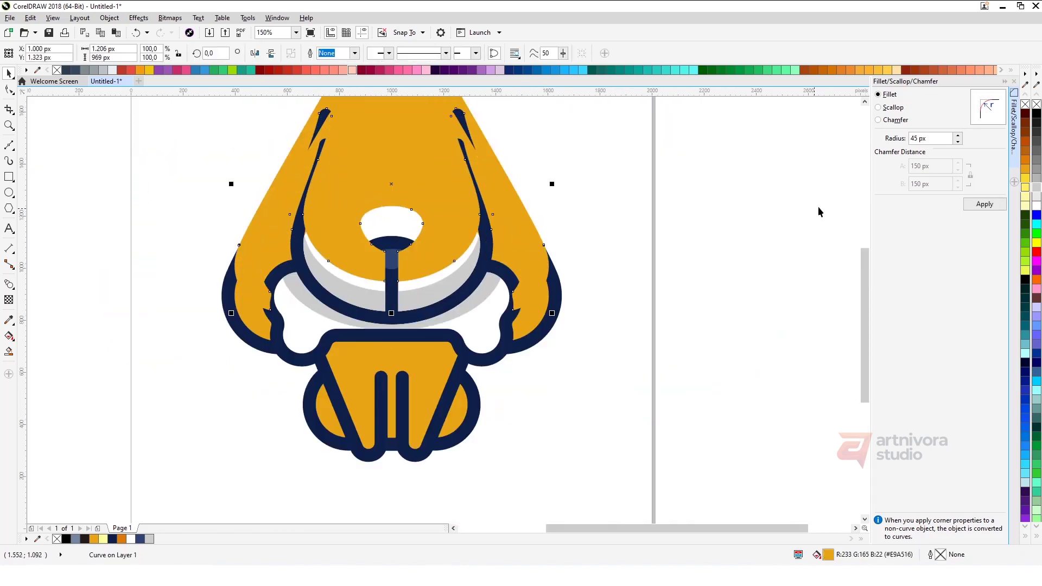
pyautogui.rightClick(1037, 114)
pyautogui.click(1037, 105)
pyautogui.scroll(1, 541, 307)
pyautogui.moveTo(558, 319); pyautogui.dragTo(531, 329)
pyautogui.moveTo(518, 240); pyautogui.dragTo(498, 252)
pyautogui.hscroll(-3, 499, 253)
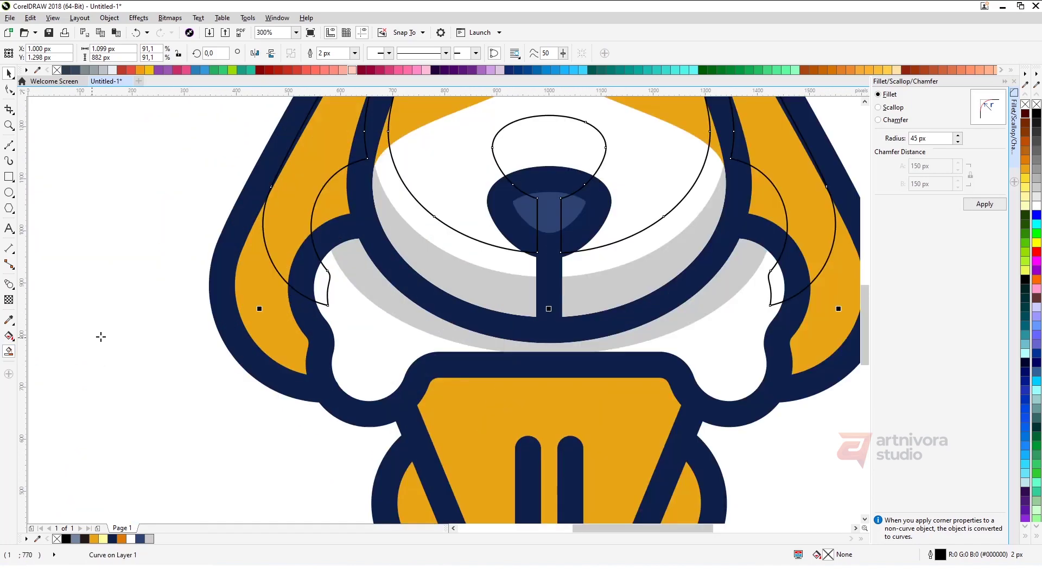
# - Create shadow shapes in the lower part of both ears with Smart Fill and delete the outlined head copy
pyautogui.click(10, 351)
pyautogui.click(261, 323)
pyautogui.click(819, 332)
pyautogui.press('space')
pyautogui.click(592, 248)
pyautogui.press('Delete')
# - Fill both ear shadow shapes with the orange swatch's colour and remove their outline
pyautogui.click(9, 320)
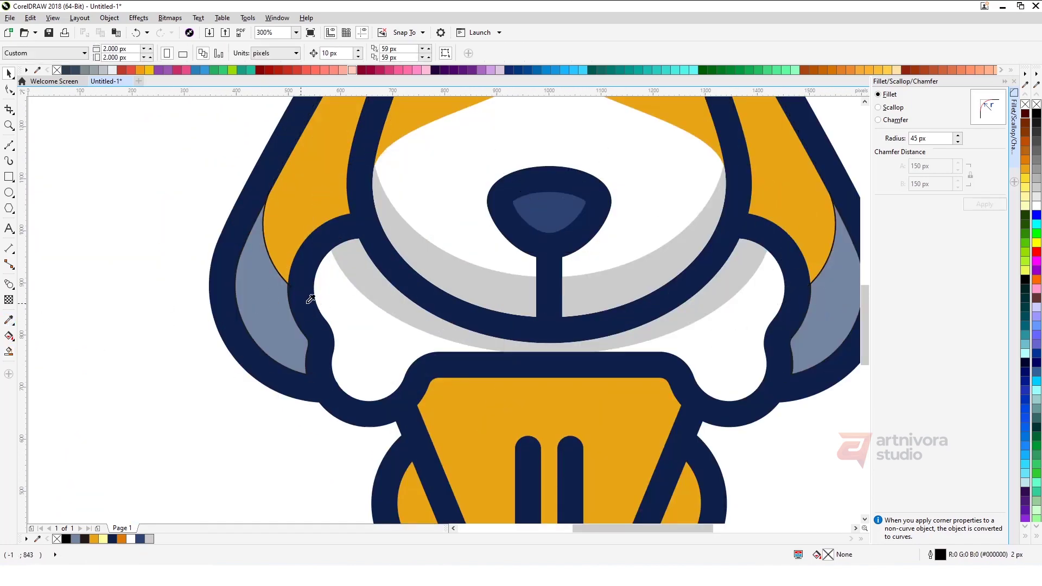
pyautogui.scroll(-4, 168, 307)
pyautogui.click(115, 289)
pyautogui.scroll(2, 307, 309)
pyautogui.press('space')
pyautogui.click(588, 315)
pyautogui.keyDown('shift'); pyautogui.click(307, 320); pyautogui.keyUp('shift')
pyautogui.rightClick(1026, 105)
pyautogui.click(744, 224)
# - Draw a tall narrow ellipse centred between the front legs and adjust its height and position for a chest patch
pyautogui.scroll(4, 465, 400)
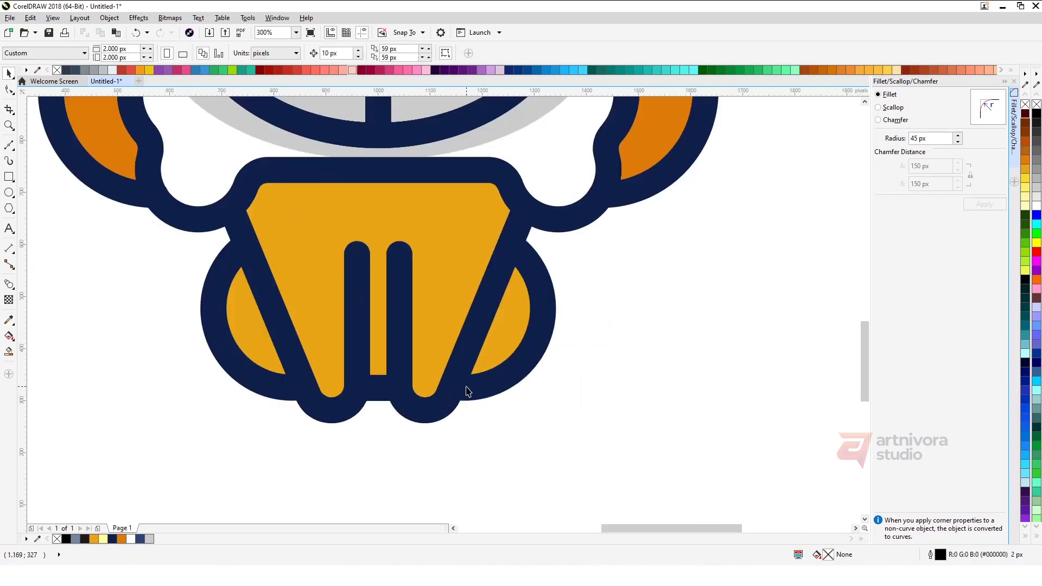
pyautogui.click(9, 192)
pyautogui.scroll(-2, 293, 190)
pyautogui.moveTo(291, 181); pyautogui.dragTo(339, 401)
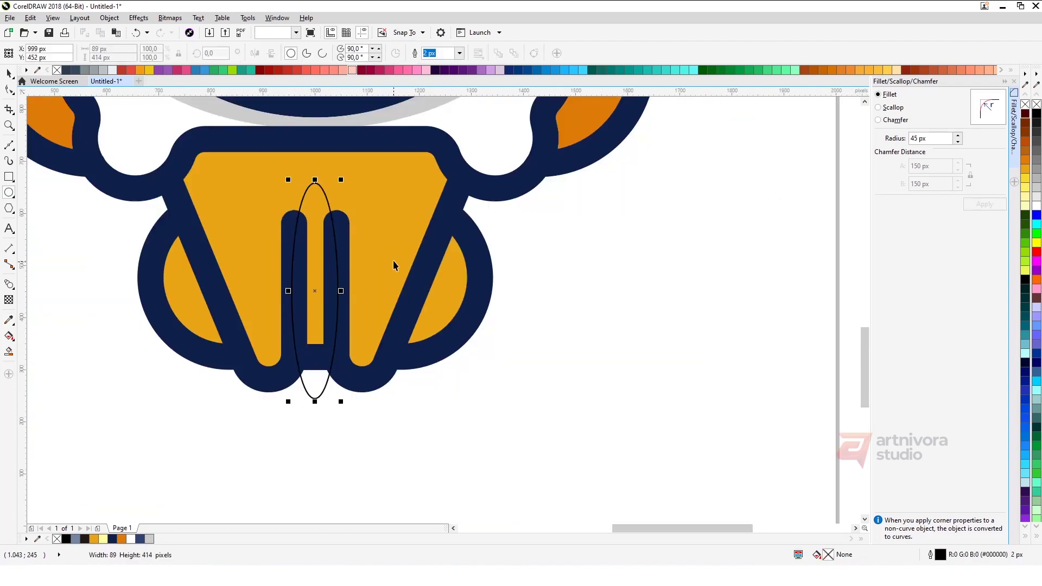
pyautogui.press('space')
pyautogui.moveTo(315, 180); pyautogui.dragTo(317, 250)
pyautogui.moveTo(341, 402); pyautogui.dragTo(348, 447)
pyautogui.scroll(1, 305, 233)
pyautogui.moveTo(316, 246); pyautogui.dragTo(317, 207)
# - Intersect the ellipse with the amber body, fill the overlap between the legs white and delete the ellipse
pyautogui.keyDown('shift'); pyautogui.click(424, 178); pyautogui.keyUp('shift')
pyautogui.click(343, 53)
pyautogui.click(1036, 206)
pyautogui.click(345, 517)
pyautogui.click(374, 516)
pyautogui.press('Delete')
pyautogui.scroll(-3, 372, 294)
pyautogui.scroll(2, 377, 272)
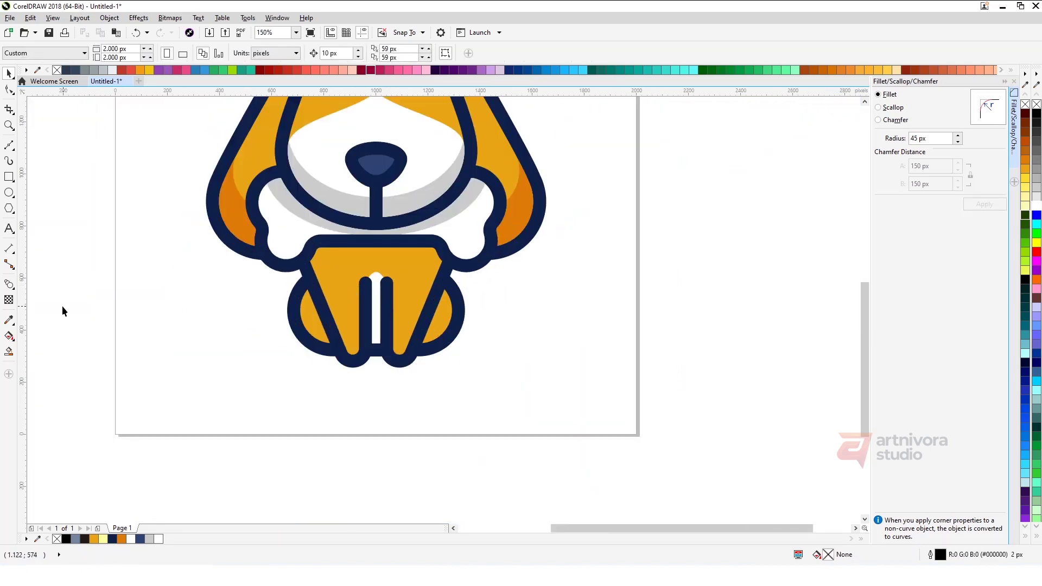
# - Fill both hind legs with the dark orange sampled from the ear shadows
pyautogui.click(8, 320)
pyautogui.click(233, 223)
pyautogui.click(312, 324)
pyautogui.click(435, 317)
pyautogui.press('space')
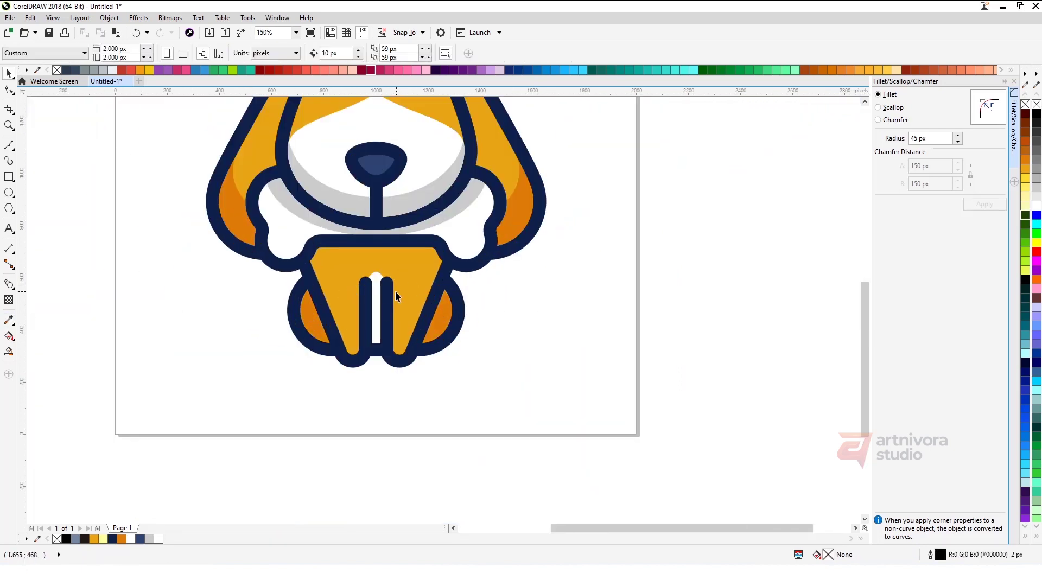
# - Draw a large ellipse over the body, centre it horizontally on the body and adjust its position
pyautogui.scroll(1, 388, 291)
pyautogui.click(8, 192)
pyautogui.moveTo(254, 247)
pyautogui.mouseDown()
pyautogui.moveTo(384, 409)
pyautogui.moveTo(499, 510)
pyautogui.mouseUp()
pyautogui.press('space')
pyautogui.keyDown('shift'); pyautogui.click(447, 226); pyautogui.keyUp('shift')
pyautogui.press('c')
pyautogui.keyDown('shift'); pyautogui.click(429, 280); pyautogui.keyUp('shift')
pyautogui.press('Up')
pyautogui.moveTo(491, 347); pyautogui.dragTo(524, 351)
# - Create a shadow shape between the ellipse and the body's upper edge with Smart Fill and delete the ellipse
pyautogui.click(9, 352)
pyautogui.click(259, 231)
pyautogui.press('space')
pyautogui.click(284, 461)
pyautogui.press('Delete')
# - Fill the upper body shadow with the hind legs' orange and remove the thin outline from the dog's shapes
pyautogui.click(9, 321)
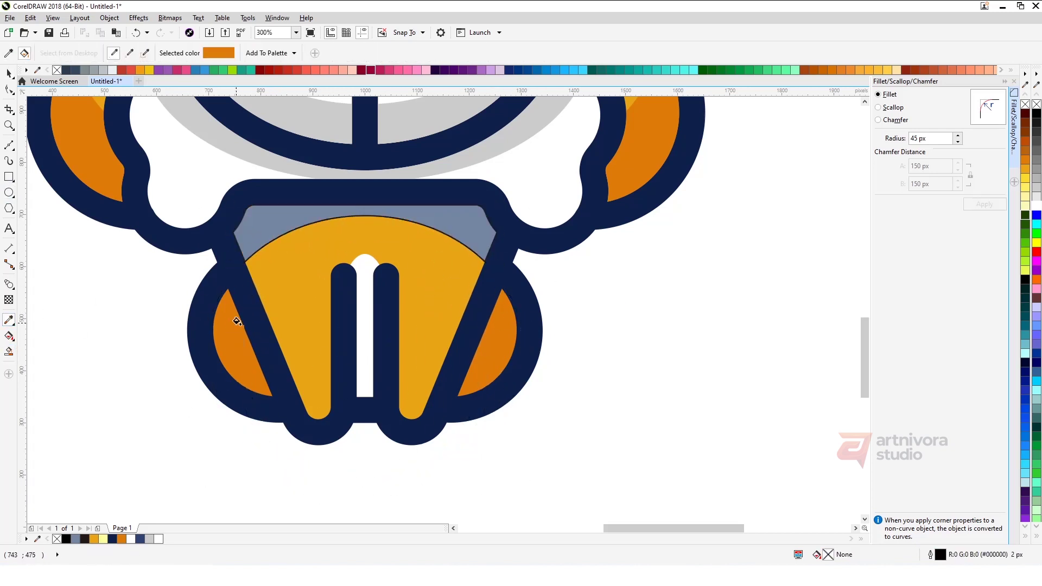
pyautogui.click(231, 332)
pyautogui.click(271, 225)
pyautogui.scroll(-2, 380, 322)
pyautogui.press('space')
pyautogui.moveTo(546, 128); pyautogui.dragTo(191, 394)
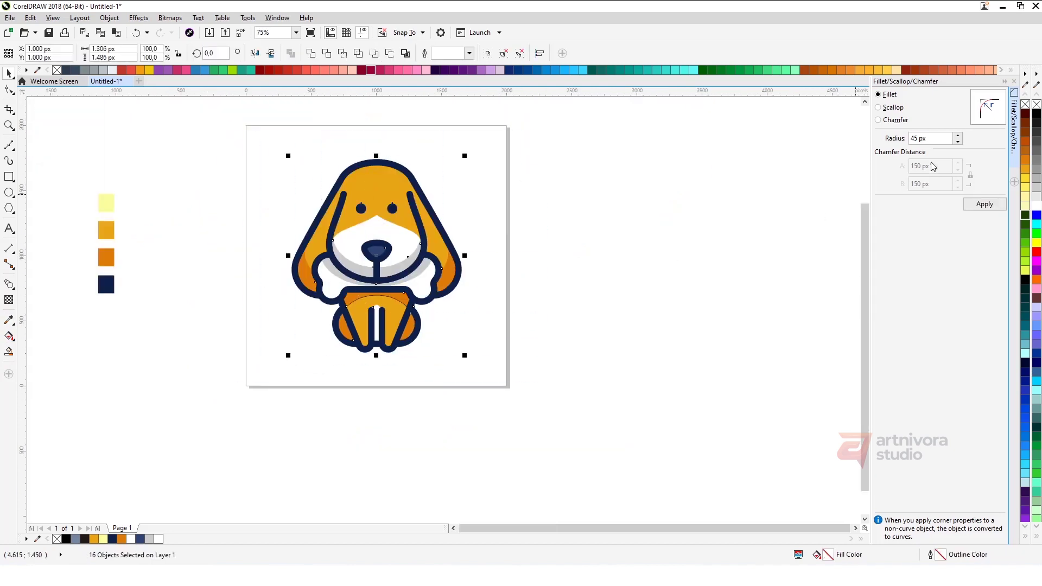
pyautogui.rightClick(1037, 104)
pyautogui.scroll(-2, 464, 247)
pyautogui.click(494, 262)
pyautogui.scroll(2, 448, 241)
pyautogui.click(125, 320)
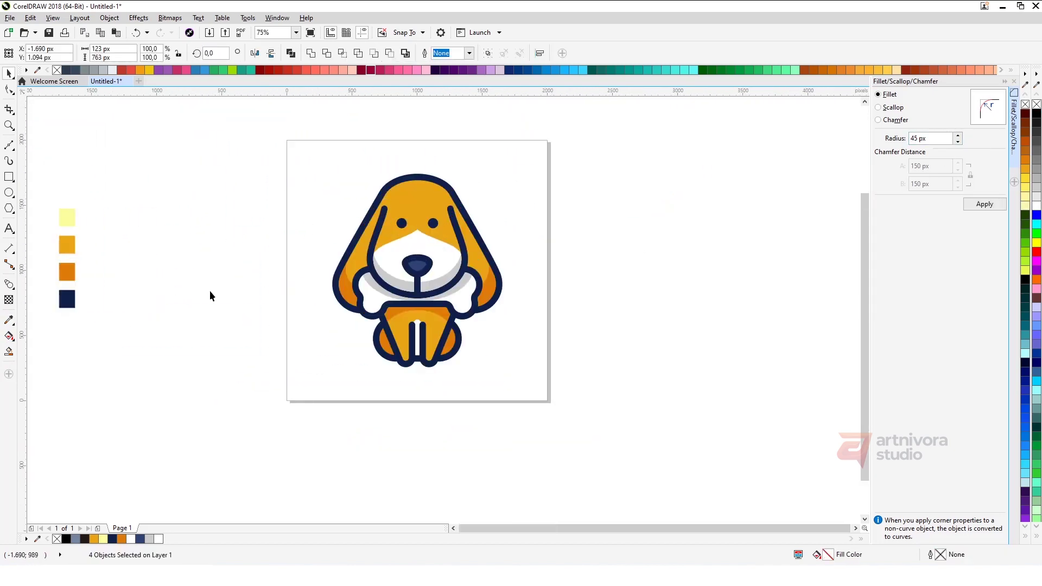
# - Offset a copy of the amber head shape slightly downward and apply the pale yellow swatch colour for a highlight
pyautogui.scroll(2, 426, 199)
pyautogui.click(384, 203)
pyautogui.moveTo(384, 203); pyautogui.dragTo(393, 221)
pyautogui.hotkey('ctrl', 'z')
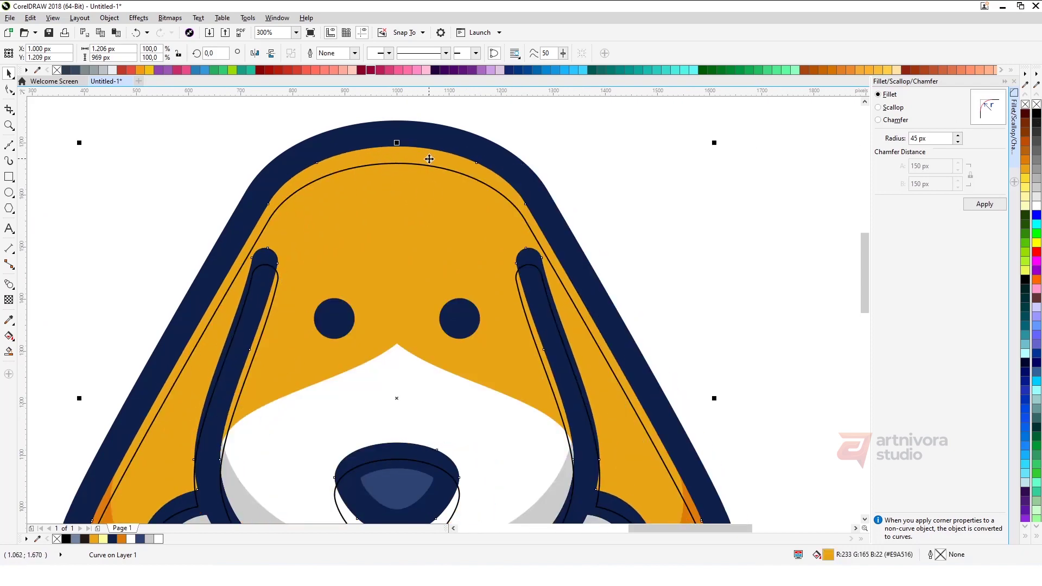
pyautogui.click(104, 539)
pyautogui.moveTo(387, 266); pyautogui.dragTo(382, 268)
pyautogui.hotkey('ctrl', 'z')
# - Trim the overlapping head shapes, keeping only the pale yellow strip along the head's outer edge
pyautogui.keyDown('shift'); pyautogui.click(423, 157); pyautogui.keyUp('shift')
pyautogui.click(389, 54)
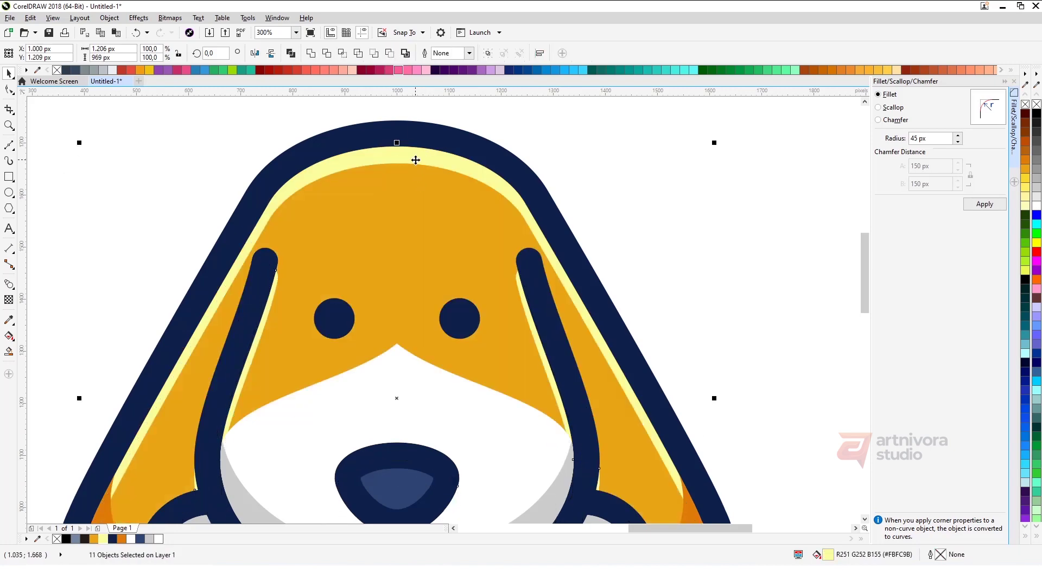
pyautogui.click(414, 159)
pyautogui.scroll(-2, 415, 159)
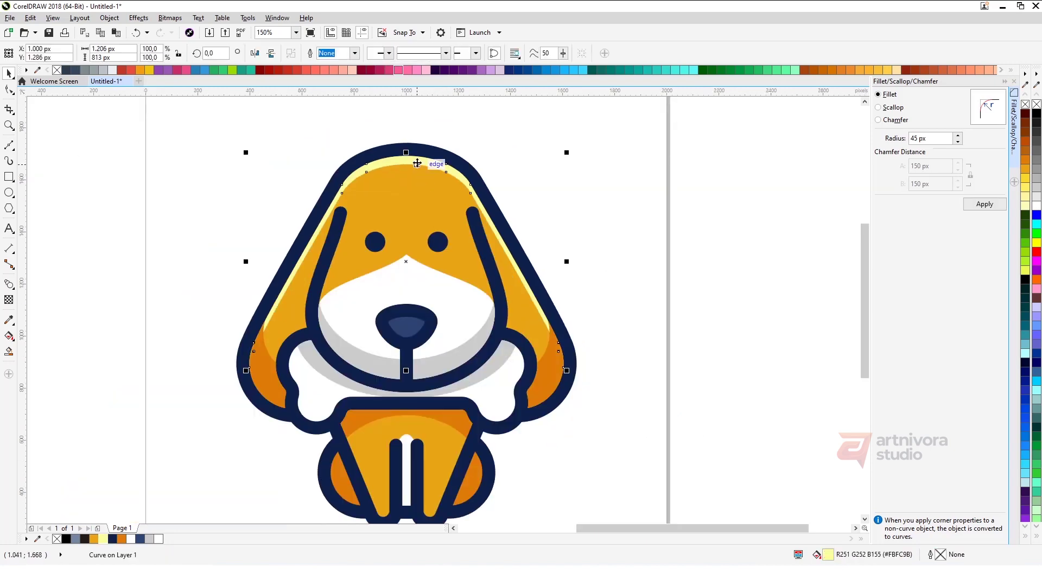
# - Add a small flat pale yellow ellipse at the top of the forehead, centred on the head highlight
pyautogui.scroll(1, 415, 158)
pyautogui.click(7, 194)
pyautogui.moveTo(346, 178); pyautogui.dragTo(476, 251)
pyautogui.press('space')
pyautogui.keyDown('shift'); pyautogui.click(473, 281); pyautogui.keyUp('shift')
pyautogui.press('c')
pyautogui.click(461, 224)
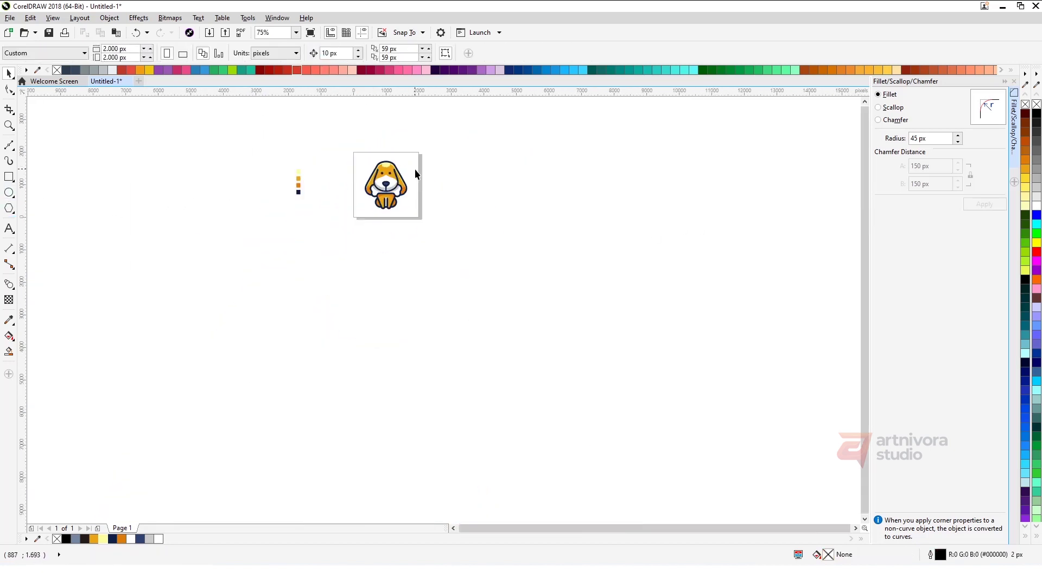
pyautogui.scroll(3, 402, 173)
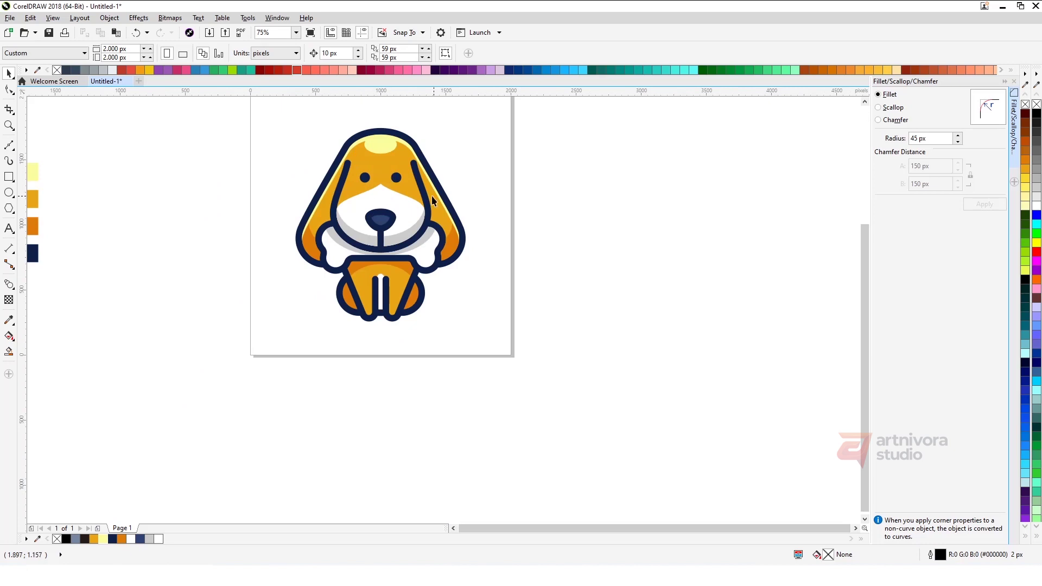
pyautogui.scroll(-2, 406, 195)
pyautogui.scroll(2, 390, 176)
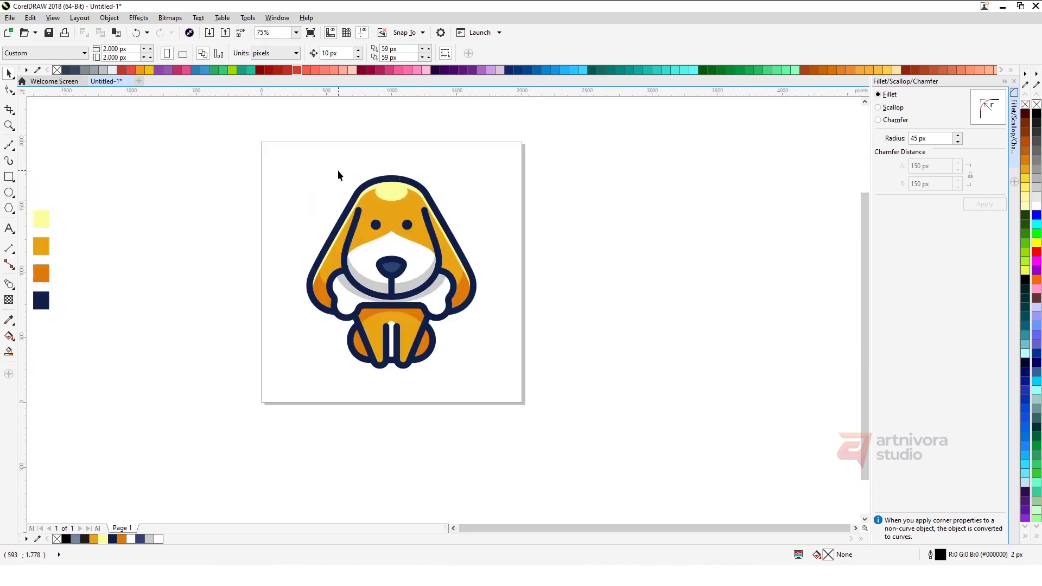
pyautogui.moveTo(531, 399); pyautogui.dragTo(528, 390)
pyautogui.click(558, 344)
# - Draw a rectangle about 790 px wide across the lower part of the legs and feet
pyautogui.scroll(2, 343, 341)
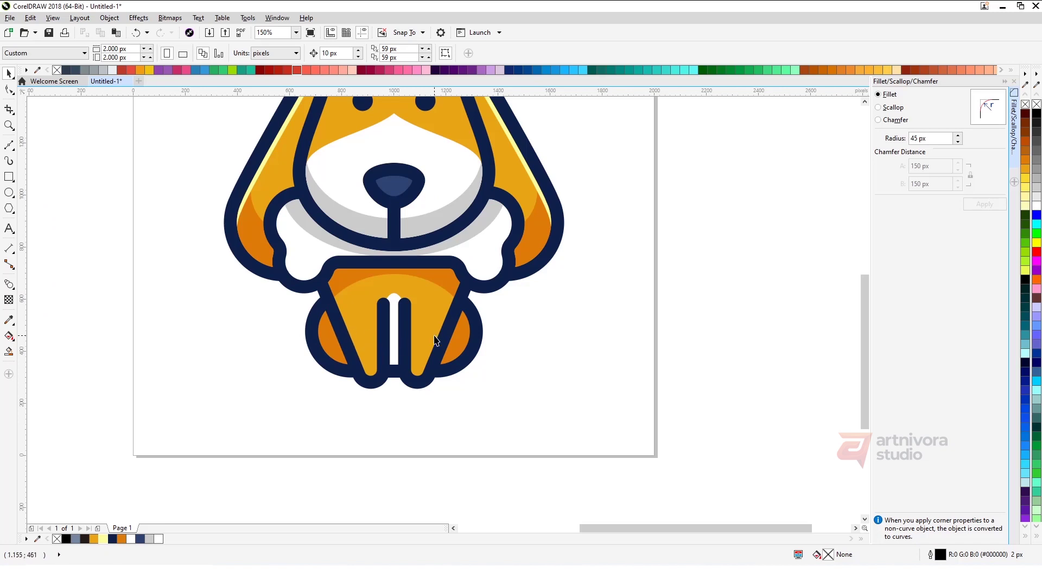
pyautogui.click(380, 290)
pyautogui.click(266, 406)
pyautogui.click(9, 177)
pyautogui.scroll(2, 369, 355)
pyautogui.moveTo(204, 305); pyautogui.dragTo(618, 493)
pyautogui.moveTo(546, 436); pyautogui.dragTo(549, 452)
# - Intersect the rectangle with the amber body, fill the overlap white for the paws and delete the rectangle
pyautogui.keyDown('shift'); pyautogui.click(471, 274); pyautogui.keyUp('shift')
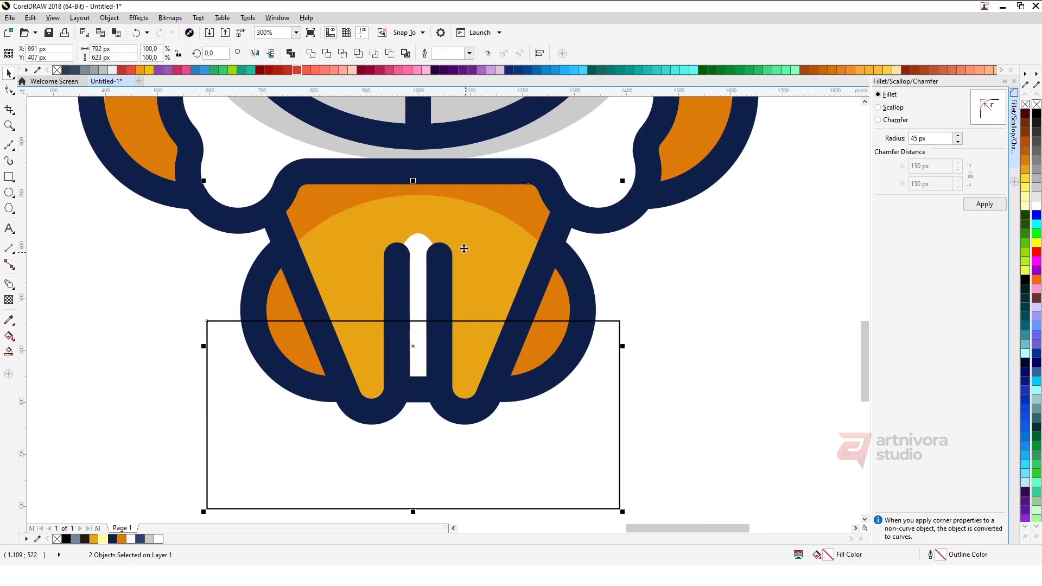
pyautogui.click(349, 56)
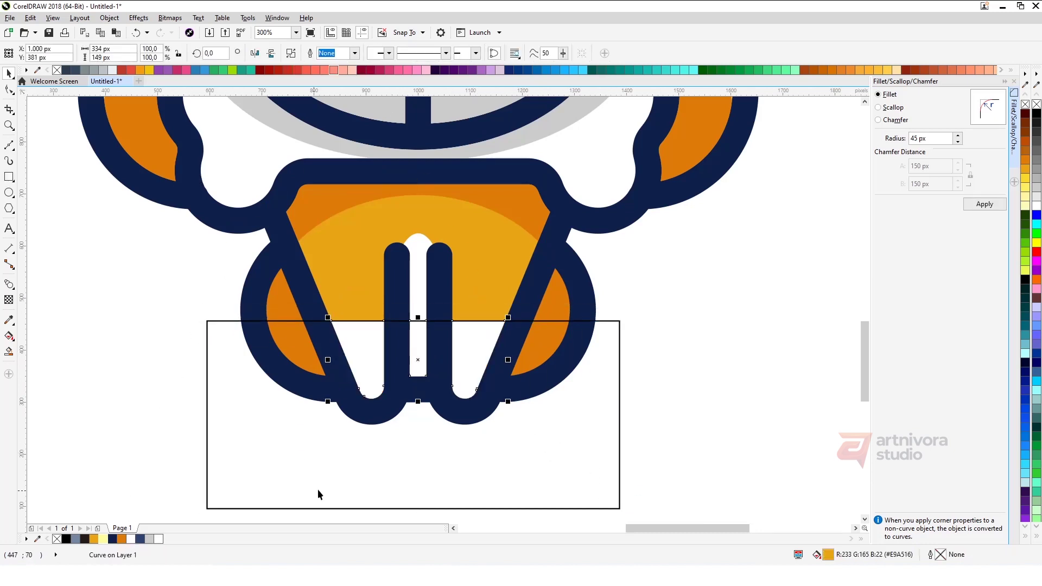
pyautogui.press('Delete')
pyautogui.scroll(-5, 466, 405)
pyautogui.scroll(1, 430, 382)
pyautogui.scroll(2, 430, 382)
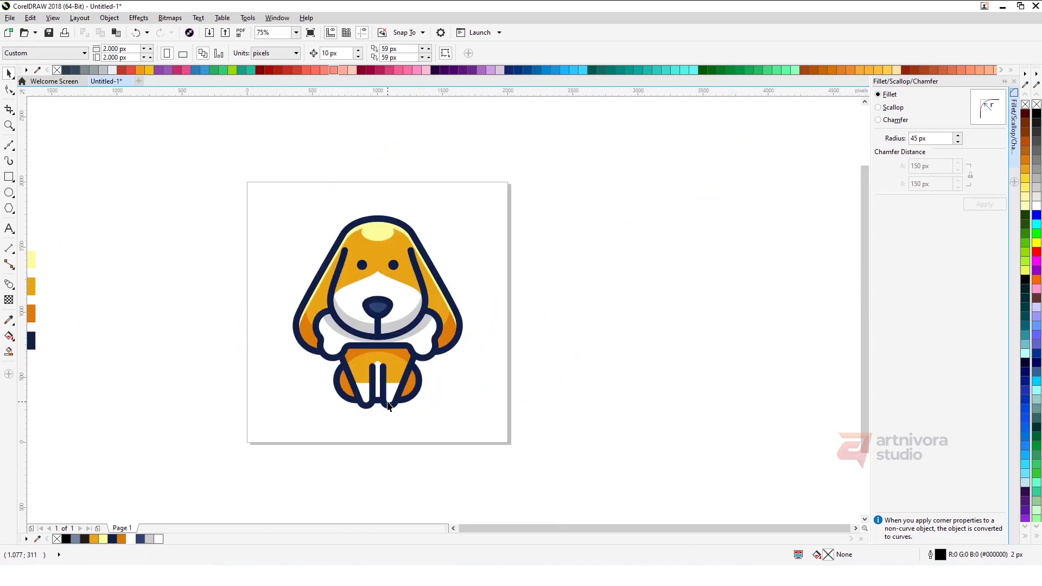
pyautogui.scroll(2, 388, 405)
pyautogui.scroll(-4, 388, 405)
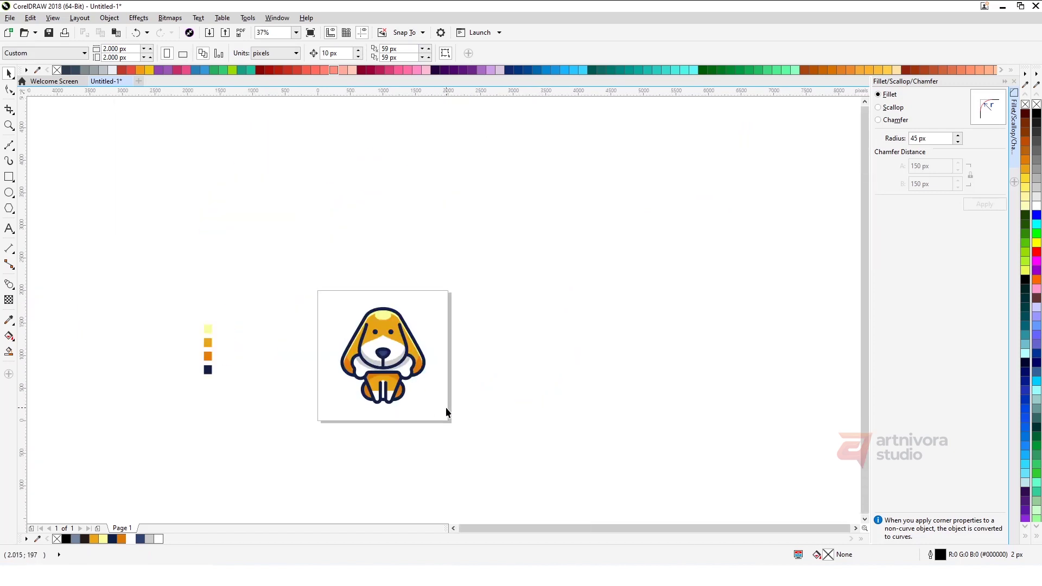
pyautogui.scroll(2, 396, 374)
pyautogui.moveTo(520, 468); pyautogui.dragTo(516, 456)
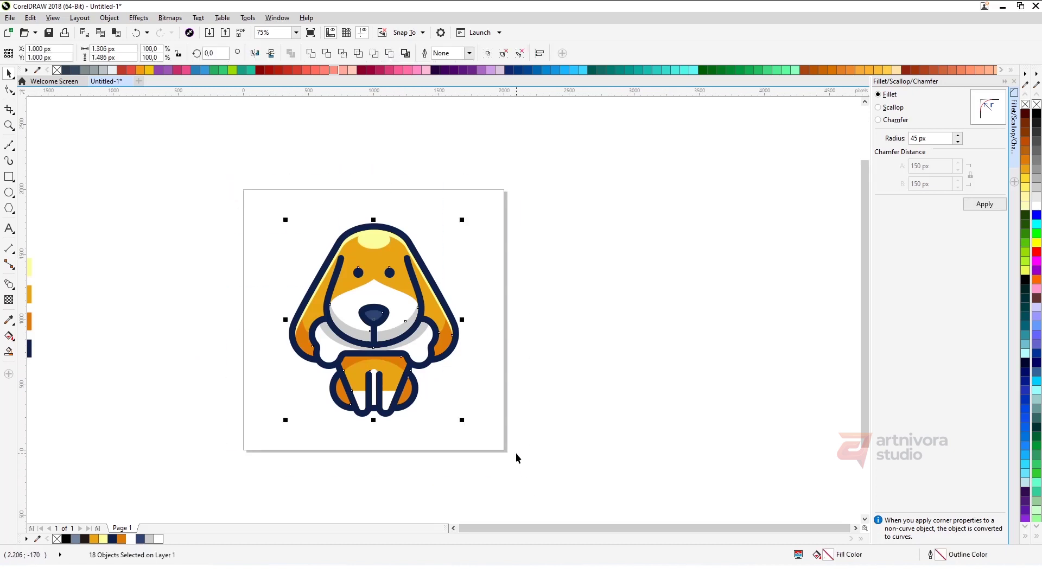
# - Draw a flat ellipse about 931 by 154 px centred under the feet and send it behind the dog
pyautogui.click(9, 192)
pyautogui.scroll(2, 351, 410)
pyautogui.moveTo(261, 412); pyautogui.dragTo(511, 458)
pyautogui.scroll(2, 398, 442)
pyautogui.press('space')
pyautogui.moveTo(382, 424); pyautogui.dragTo(377, 342)
pyautogui.hotkey('shift', 'pagedown')
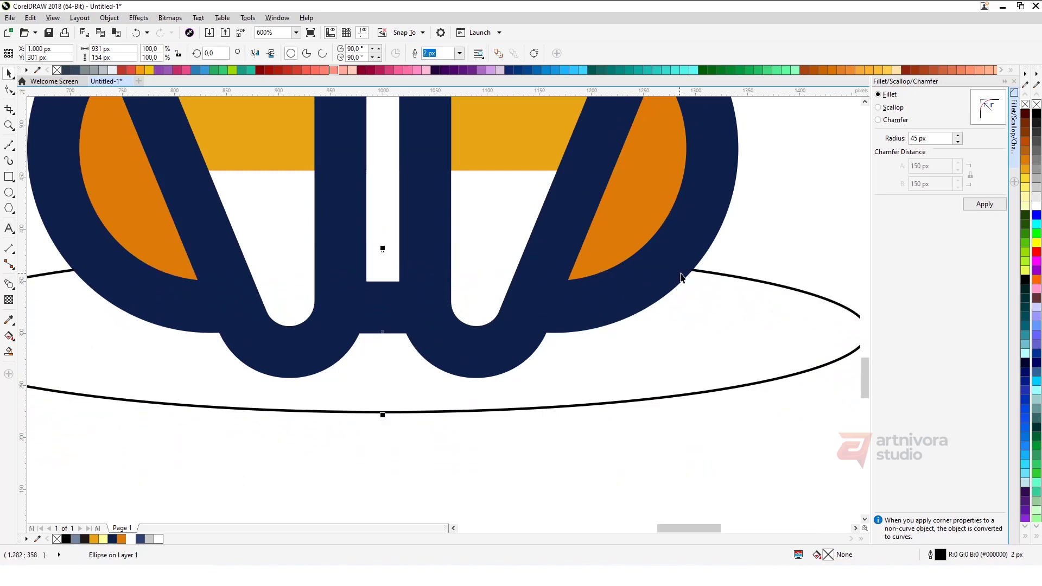
# - Fill the ground ellipse black and give it a uniform transparency of 90
pyautogui.click(1036, 113)
pyautogui.scroll(-3, 374, 298)
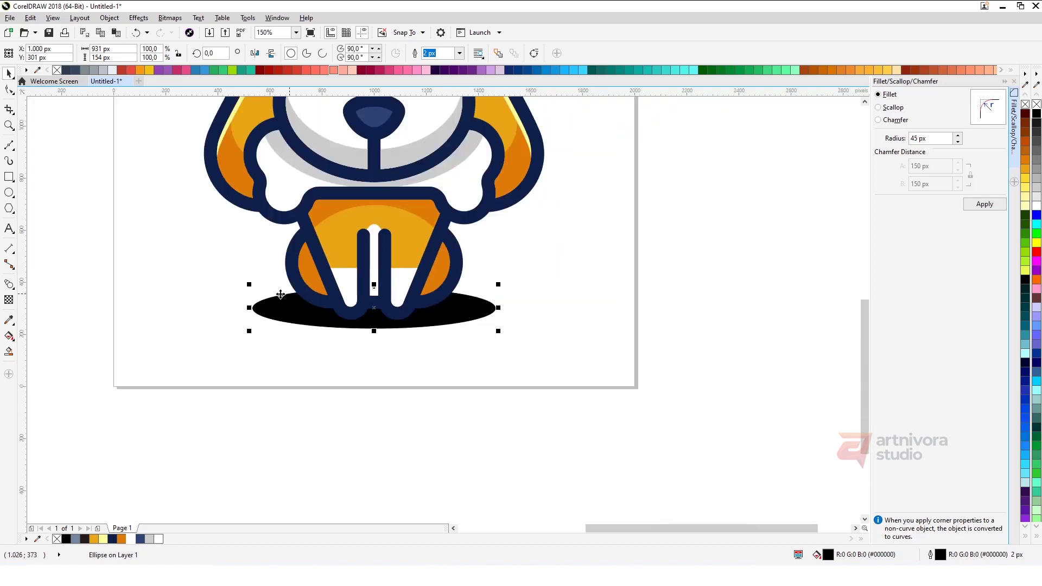
pyautogui.click(9, 299)
pyautogui.click(25, 53)
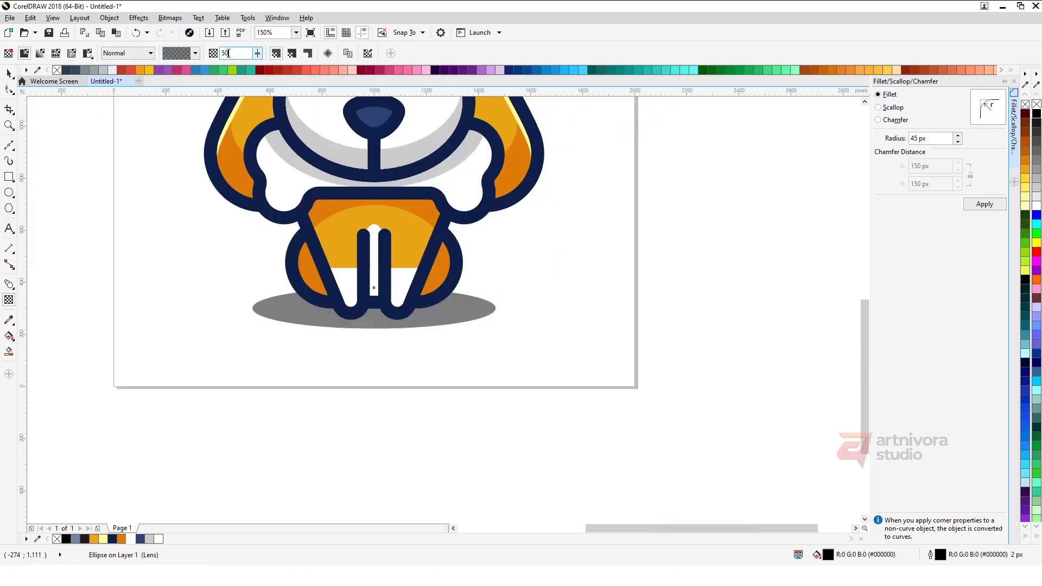
pyautogui.write('90')
pyautogui.press('Return')
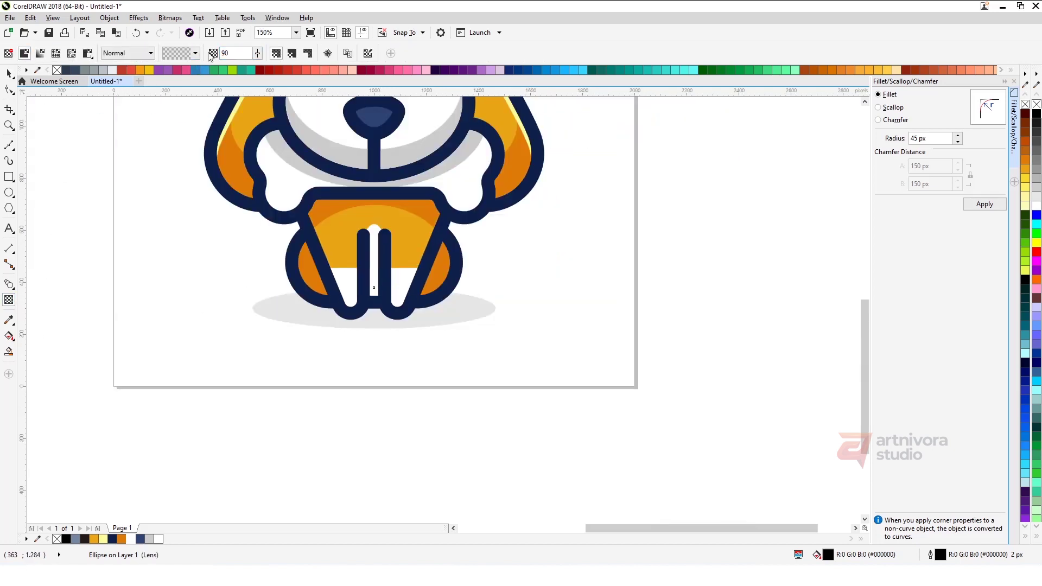
pyautogui.press('space')
pyautogui.press('Escape')
# - Group the dog artwork and move it and the colour swatches off the page to the left
pyautogui.scroll(-5, 451, 328)
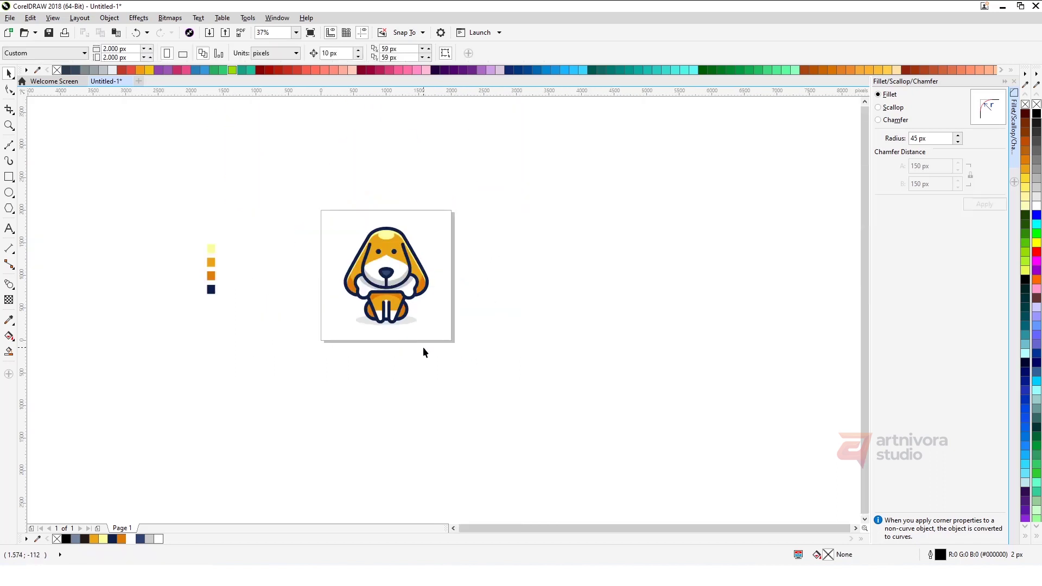
pyautogui.scroll(2, 373, 270)
pyautogui.hotkey('ctrl', 'g')
pyautogui.click(572, 386)
pyautogui.scroll(-1, 419, 326)
pyautogui.click(233, 287)
pyautogui.moveTo(234, 288); pyautogui.dragTo(160, 288)
pyautogui.click(413, 315)
pyautogui.moveTo(413, 315); pyautogui.dragTo(277, 315)
pyautogui.click(384, 328)
# - Draw a circle about 37 px wide over the upper right part of each eye
pyautogui.scroll(1, 234, 292)
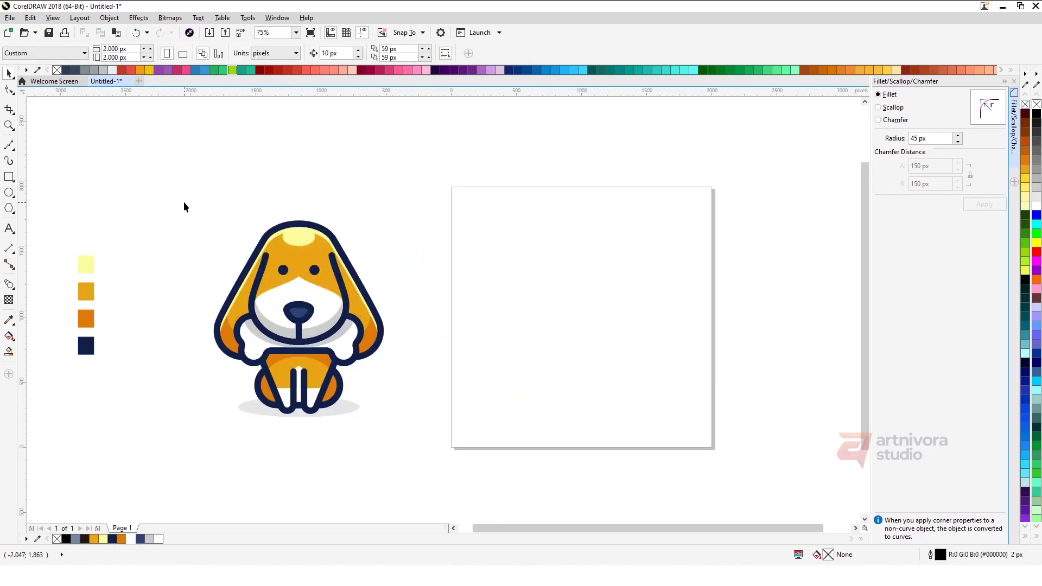
pyautogui.moveTo(183, 188); pyautogui.dragTo(429, 454)
pyautogui.click(429, 454)
pyautogui.scroll(3, 282, 268)
pyautogui.click(14, 195)
pyautogui.moveTo(290, 263)
pyautogui.mouseDown()
pyautogui.moveTo(313, 300)
pyautogui.moveTo(327, 286)
pyautogui.moveTo(565, 314)
pyautogui.mouseUp()
pyautogui.press('space')
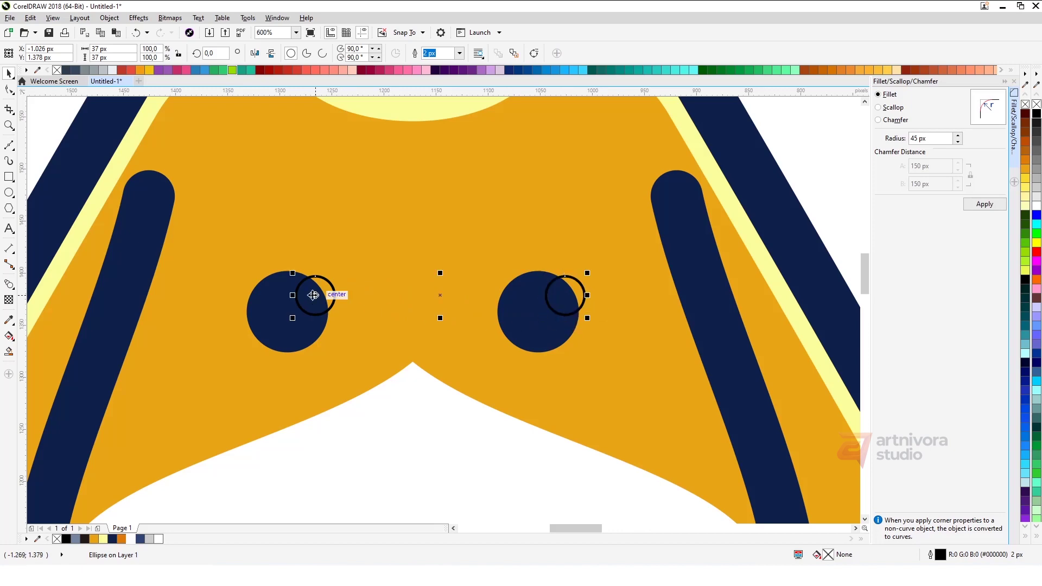
# - Fill both eye circles white and remove their outlines
pyautogui.keyDown('shift'); pyautogui.click(312, 295); pyautogui.keyUp('shift')
pyautogui.click(1035, 207)
pyautogui.rightClick(1036, 104)
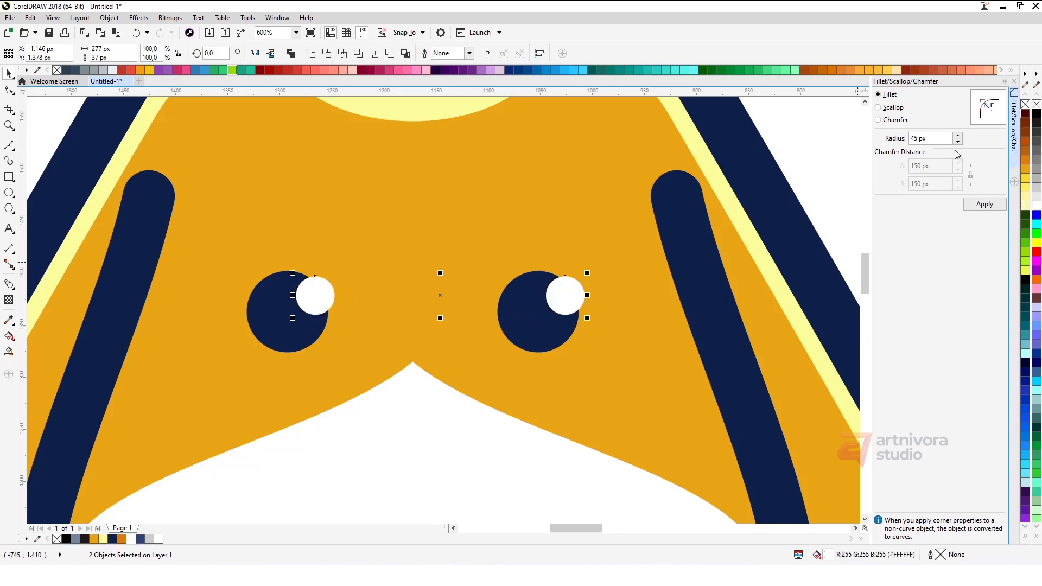
pyautogui.scroll(-5, 499, 234)
pyautogui.click(562, 241)
pyautogui.scroll(-2, 563, 241)
pyautogui.scroll(2, 494, 242)
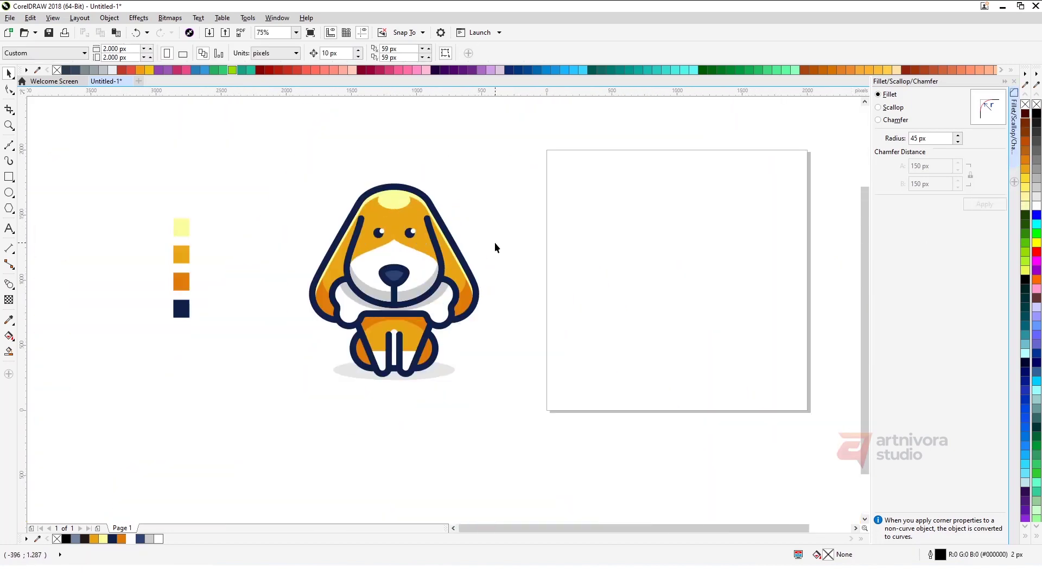
# - Group the complete dog with its eye highlights and clear the selection
pyautogui.moveTo(544, 437); pyautogui.dragTo(542, 435)
pyautogui.hotkey('ctrl', 'g')
pyautogui.press('Escape')
pyautogui.scroll(-2, 365, 394)
pyautogui.scroll(2, 365, 358)
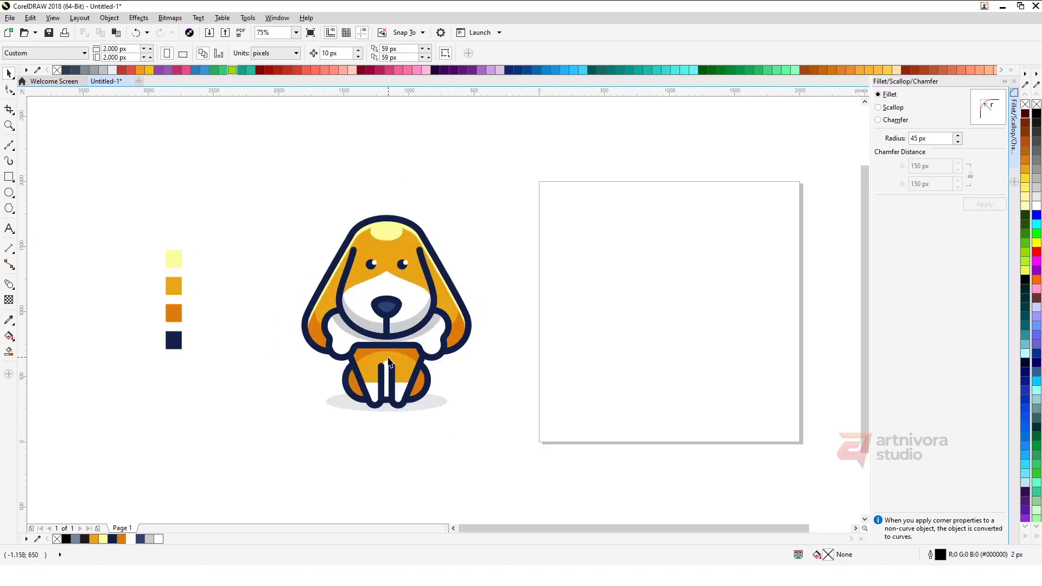